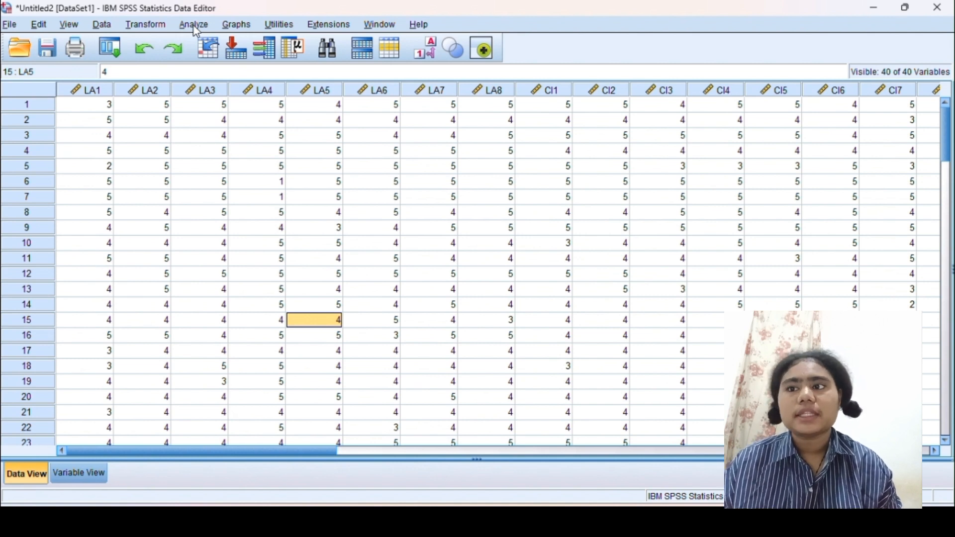
Step: Run a Reliability Analysis on LA1 to LA8 with the Alpha model, inter-item correlations and scale if item deleted
left_click(195, 26)
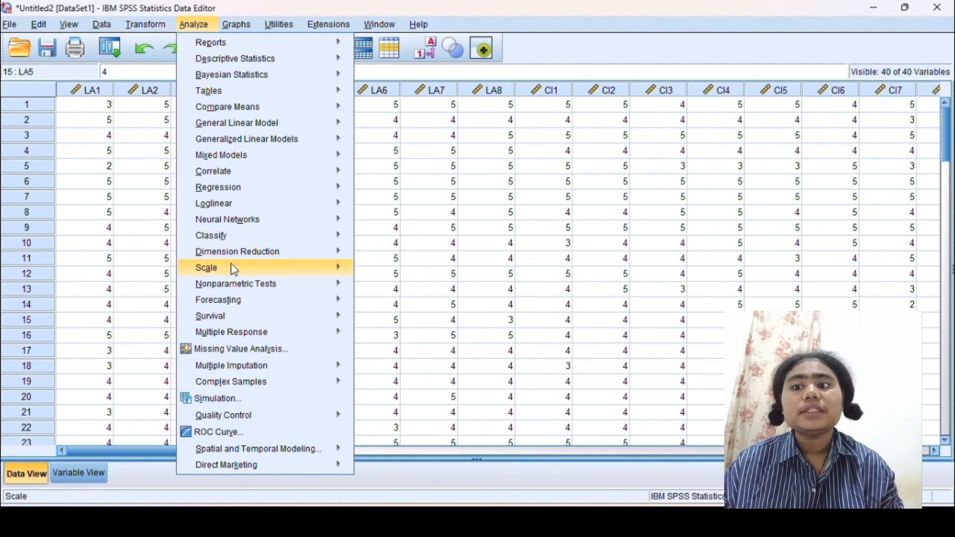
mouse_move(235, 272)
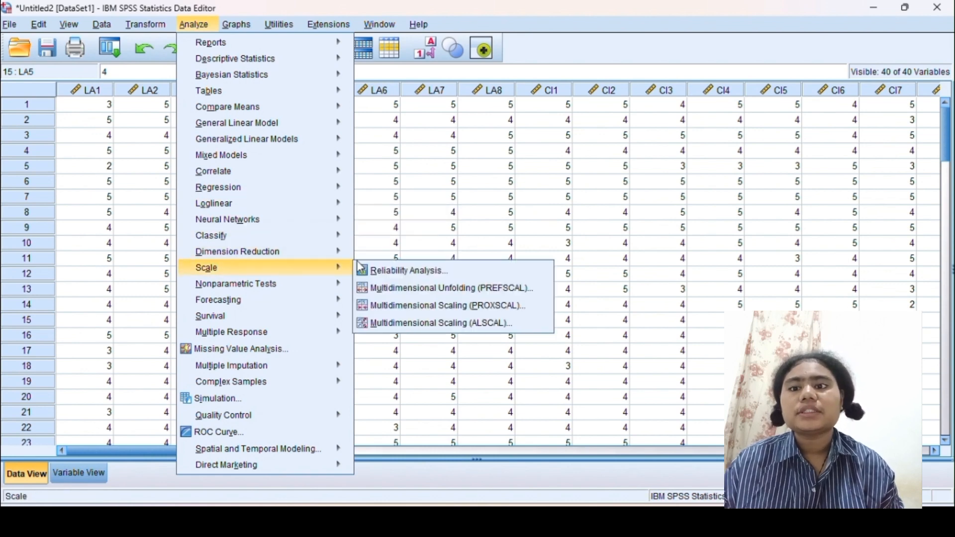
left_click(402, 269)
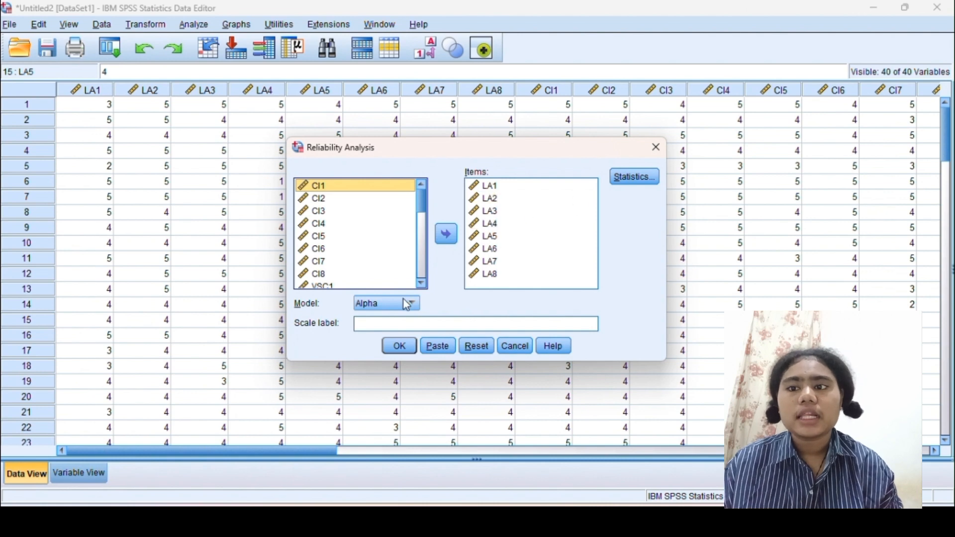
left_click(633, 180)
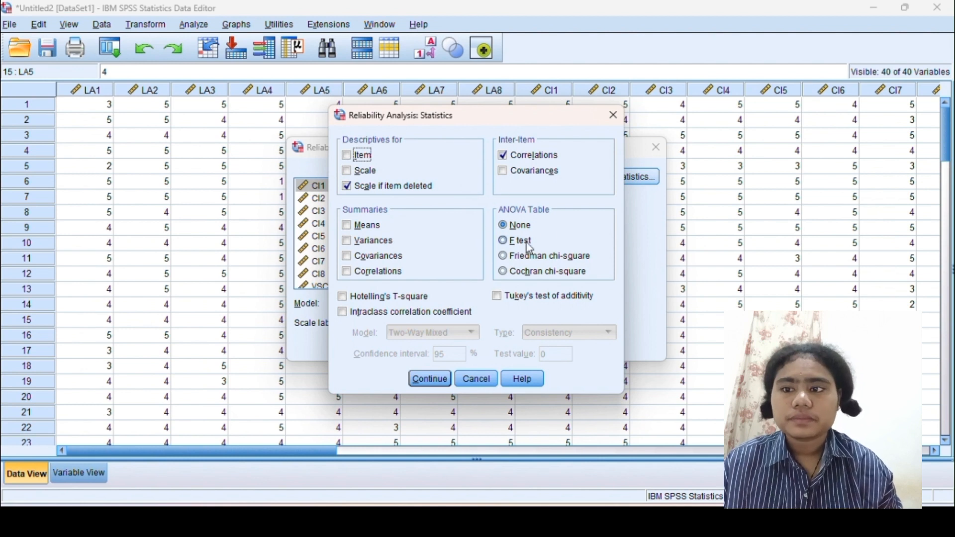
left_click(424, 384)
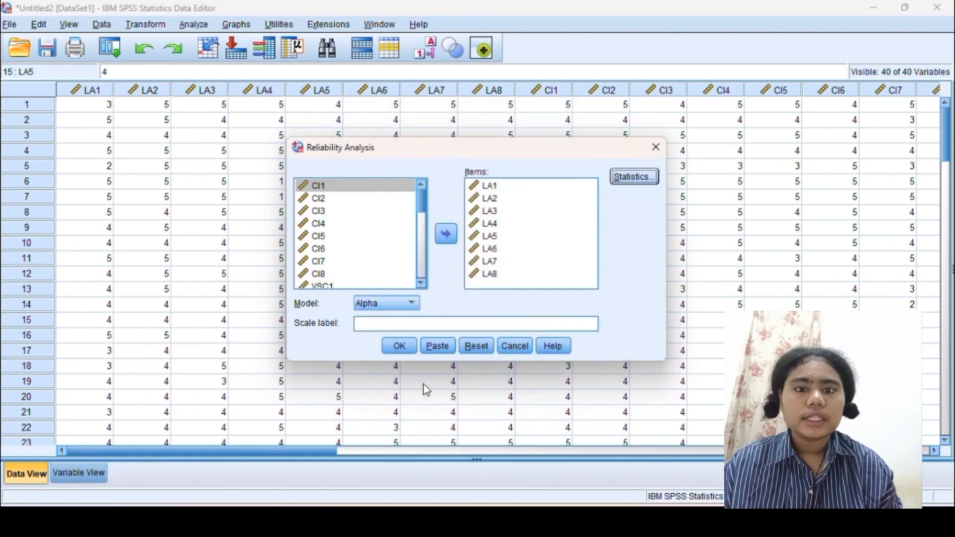
left_click(400, 352)
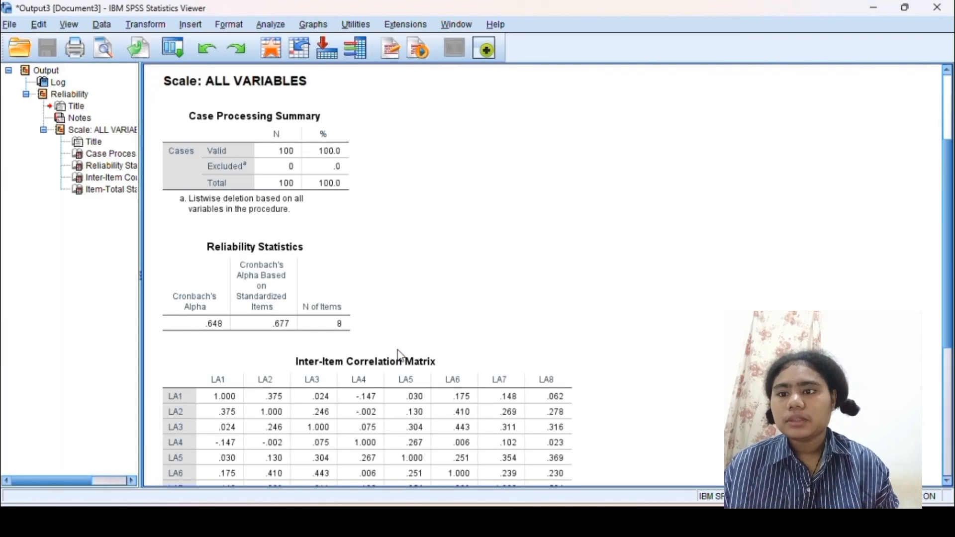
Step: Review the inter-item correlations, item-total statistics and Cronbach's alpha for the LA items, and close the output without saving
scroll(352, 282, "down", 5)
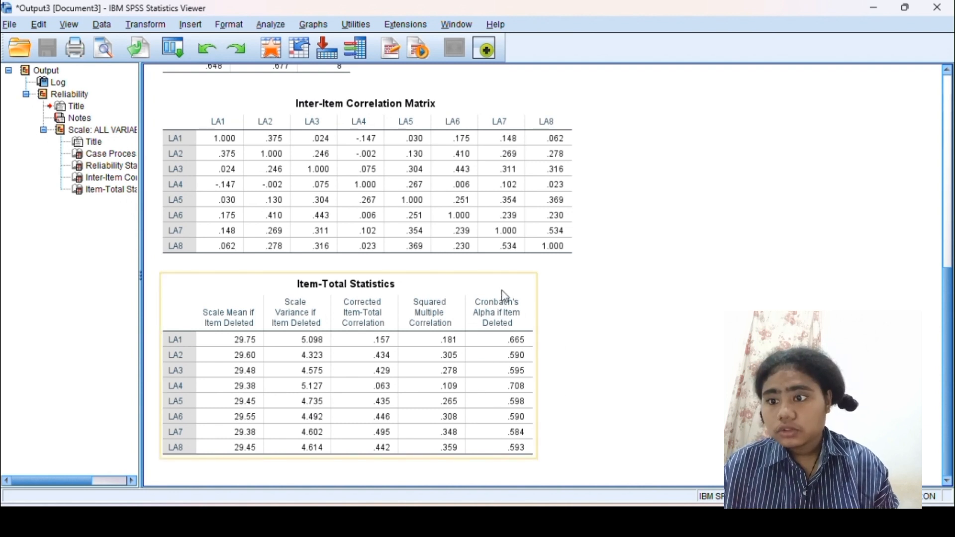
scroll(503, 294, "up", 10)
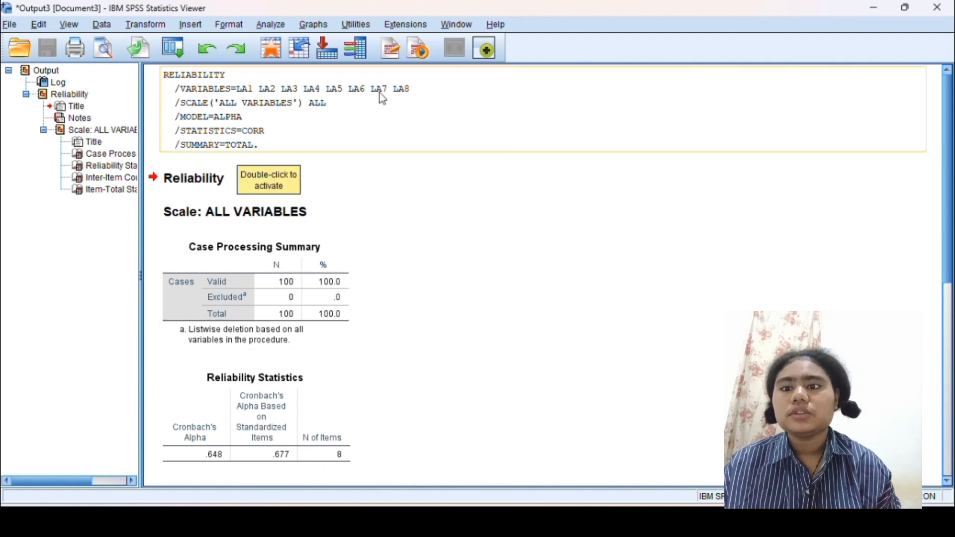
left_click(937, 7)
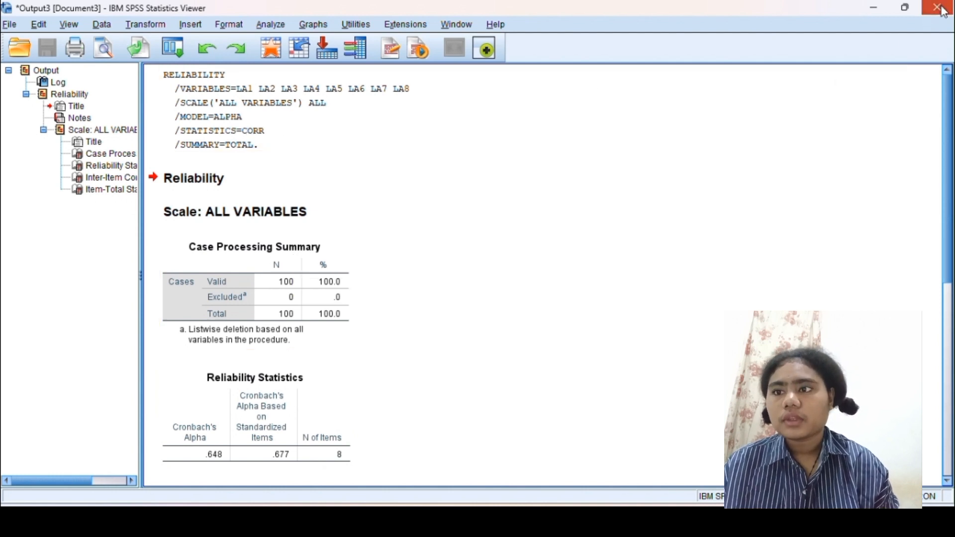
left_click(475, 276)
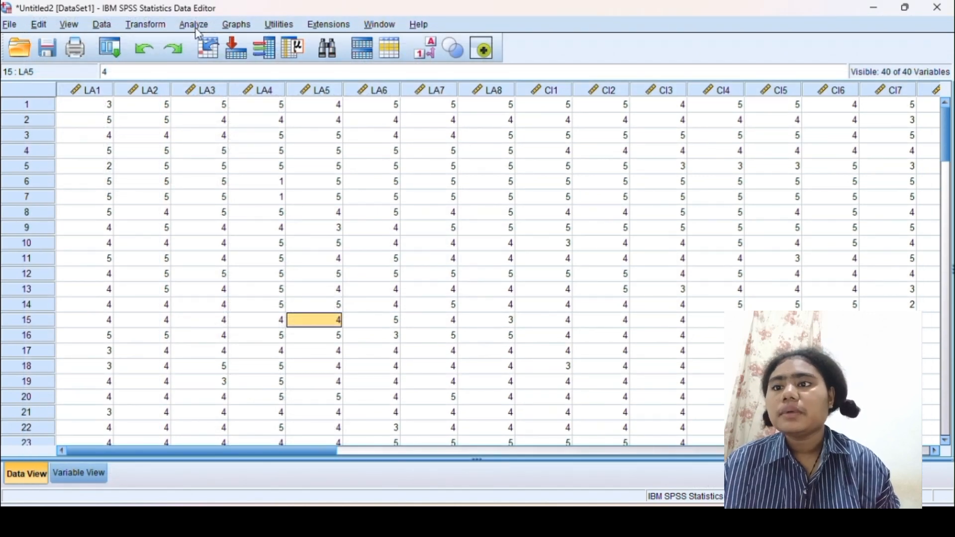
Step: Run Descriptives on LA1 to LA8 with mean, standard deviation, minimum, maximum, kurtosis and skewness, and close the output without saving
left_click(77, 474)
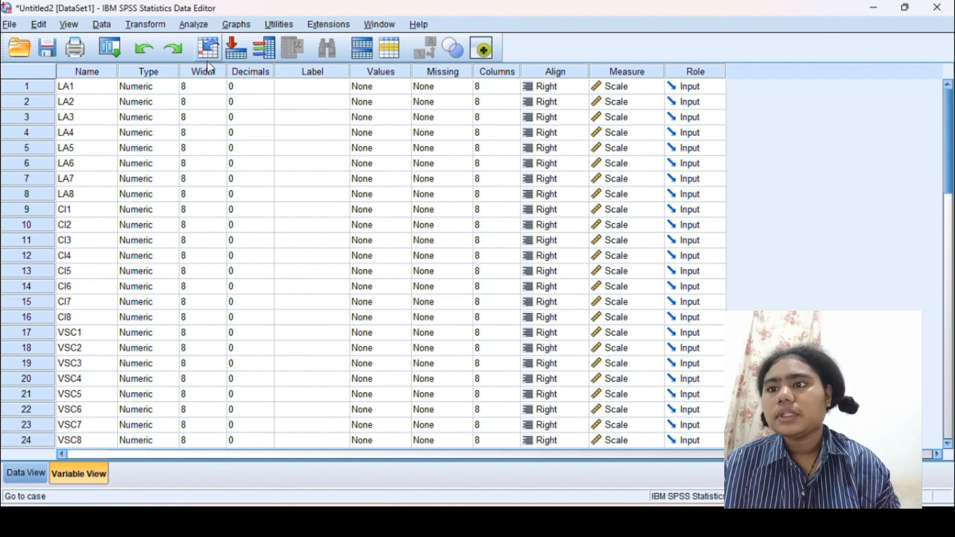
left_click(198, 26)
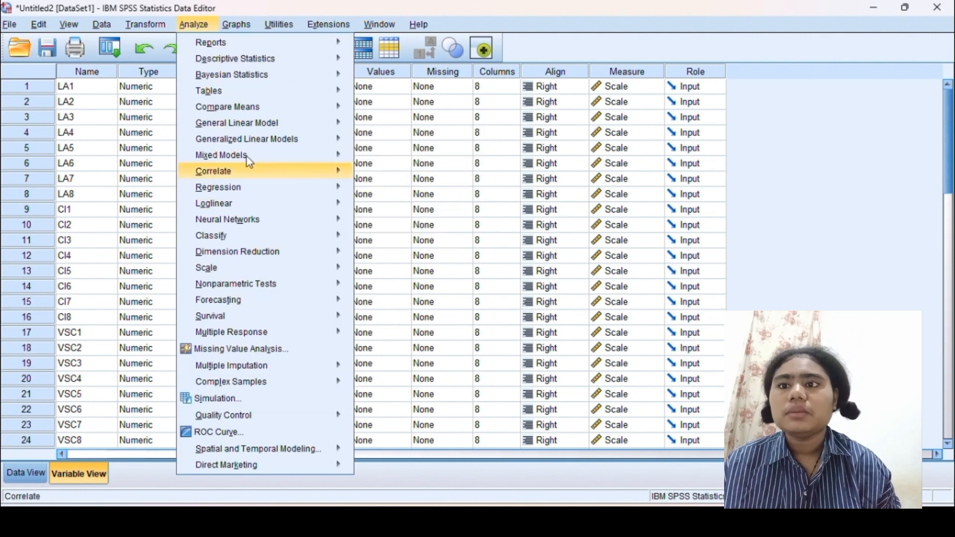
mouse_move(294, 58)
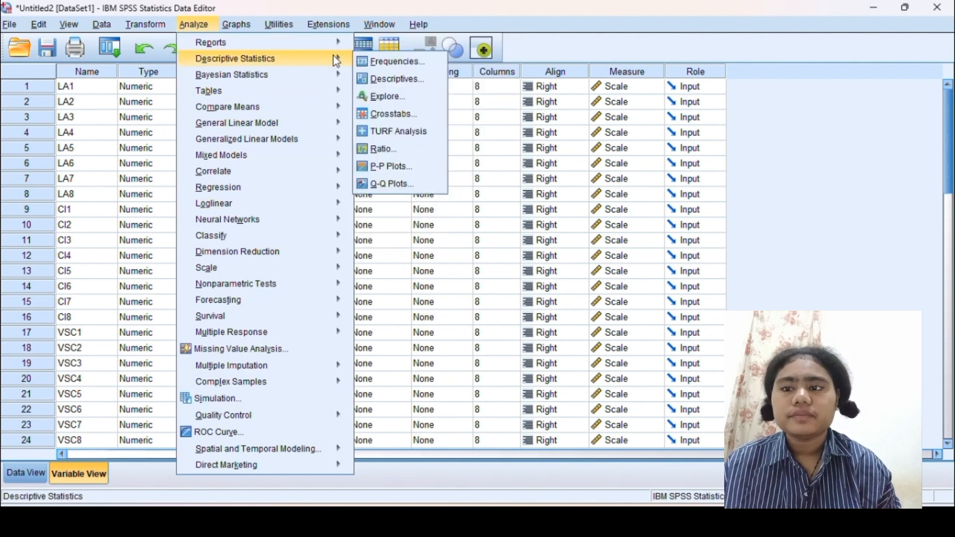
left_click(390, 80)
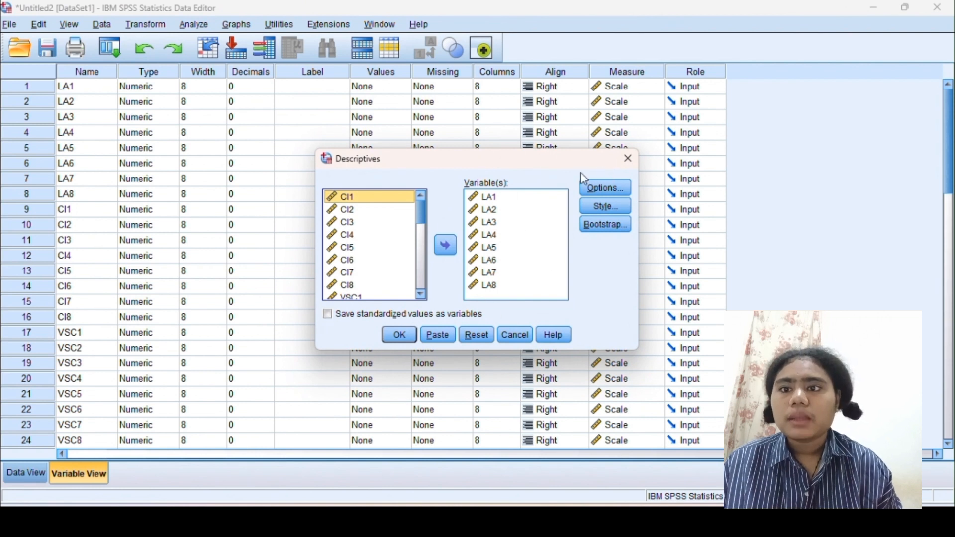
left_click(606, 190)
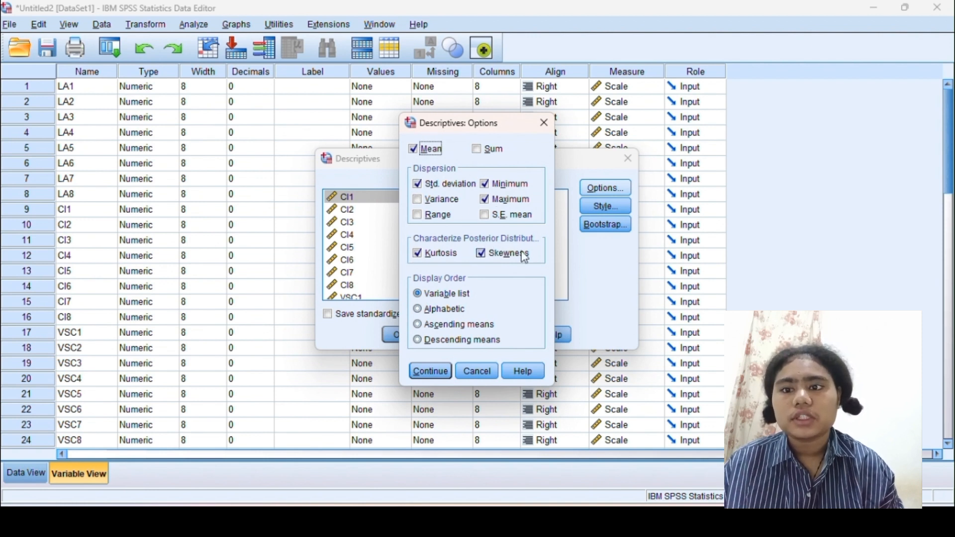
left_click(427, 372)
left_click(406, 340)
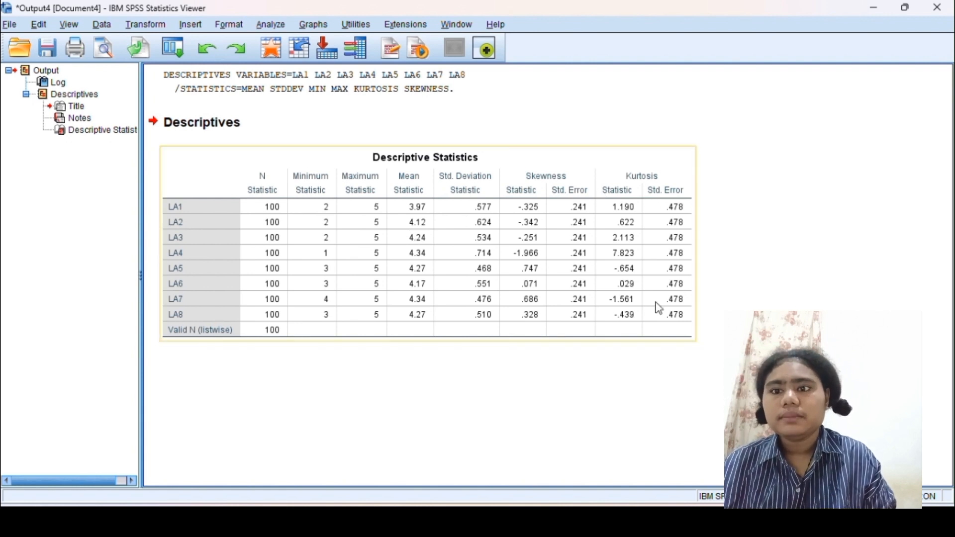
left_click(938, 8)
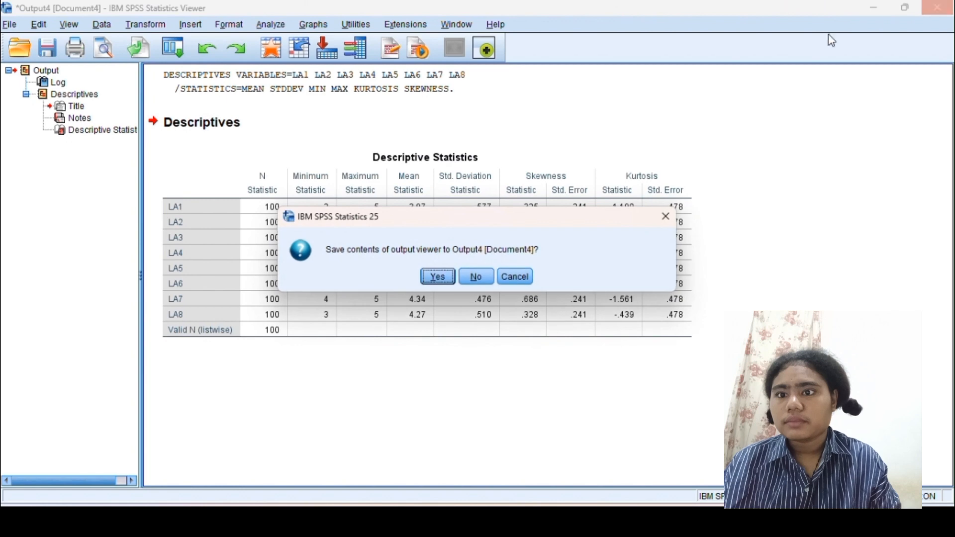
left_click(473, 277)
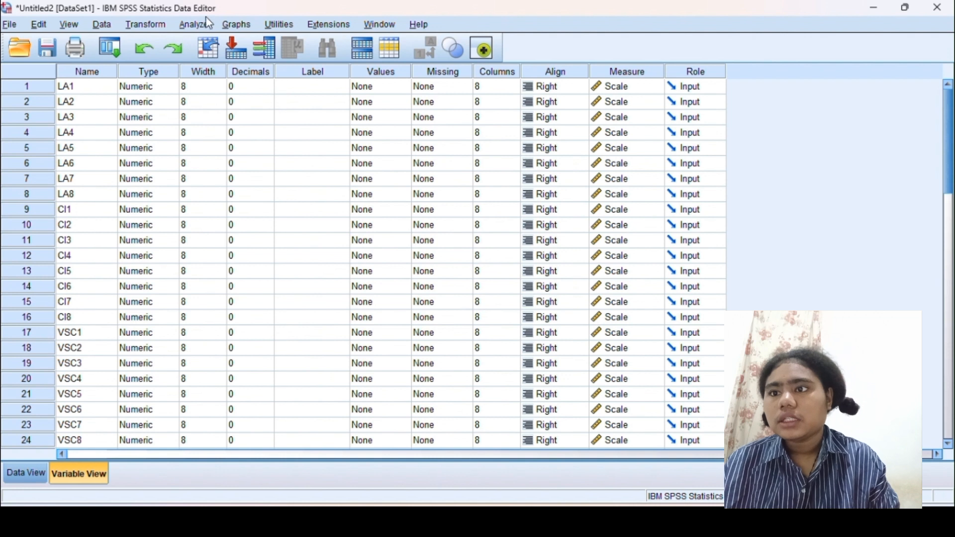
Step: Start a Linear Regression with LA1 as the dependent variable
left_click(197, 27)
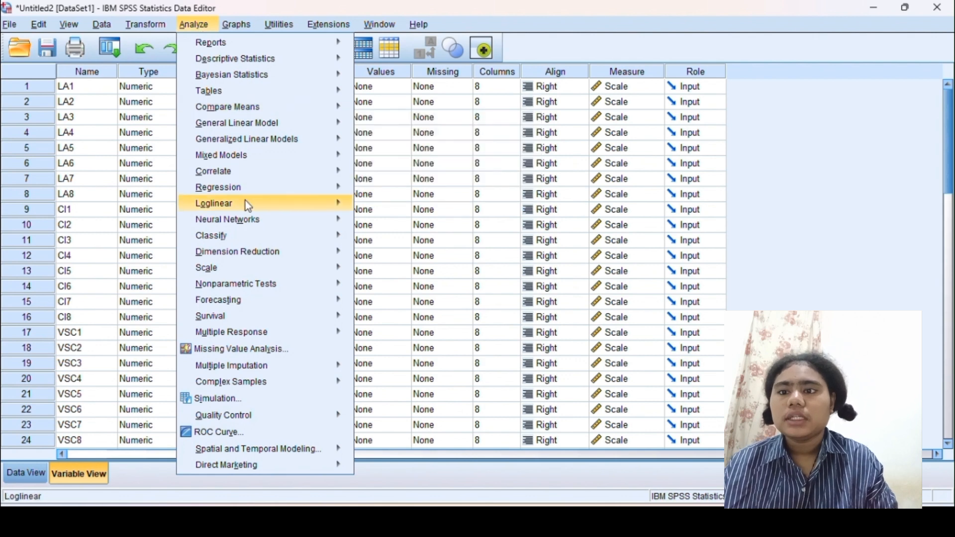
mouse_move(268, 191)
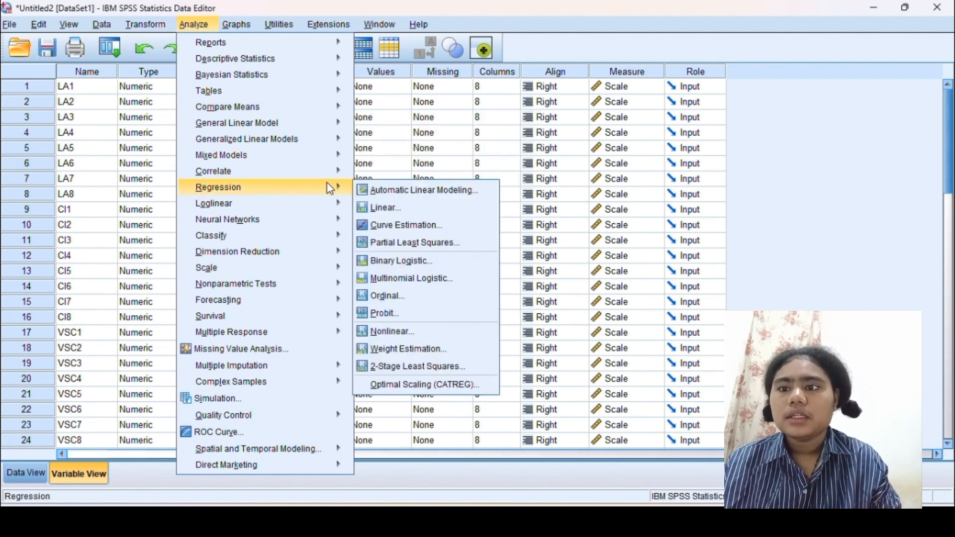
left_click(394, 209)
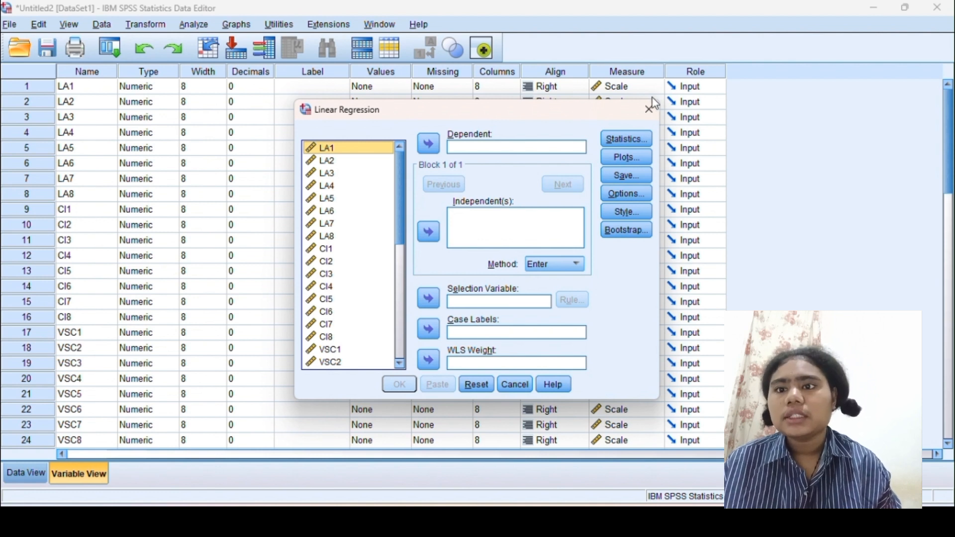
left_click(471, 150)
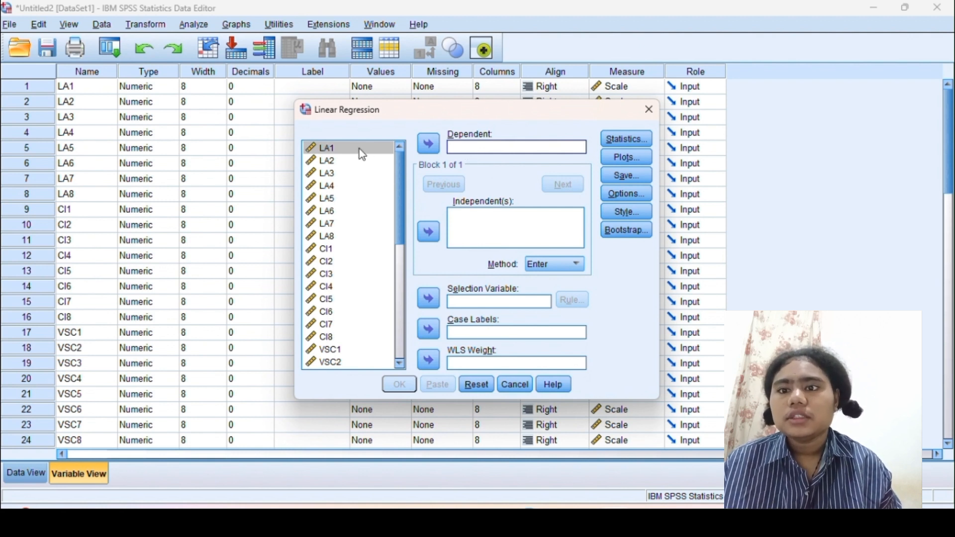
left_click(431, 145)
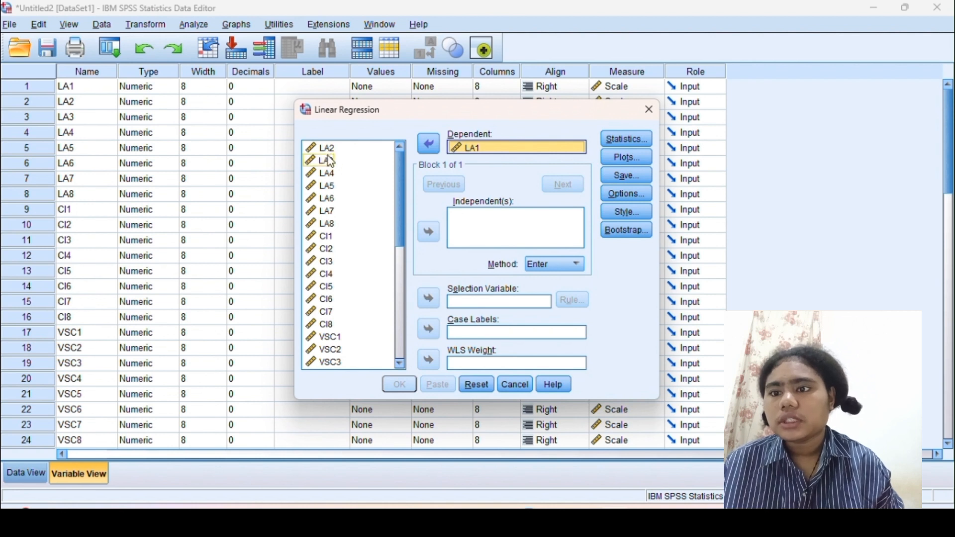
Step: Add CI1 through CI8 as the independent variables of the regression
left_click(327, 235)
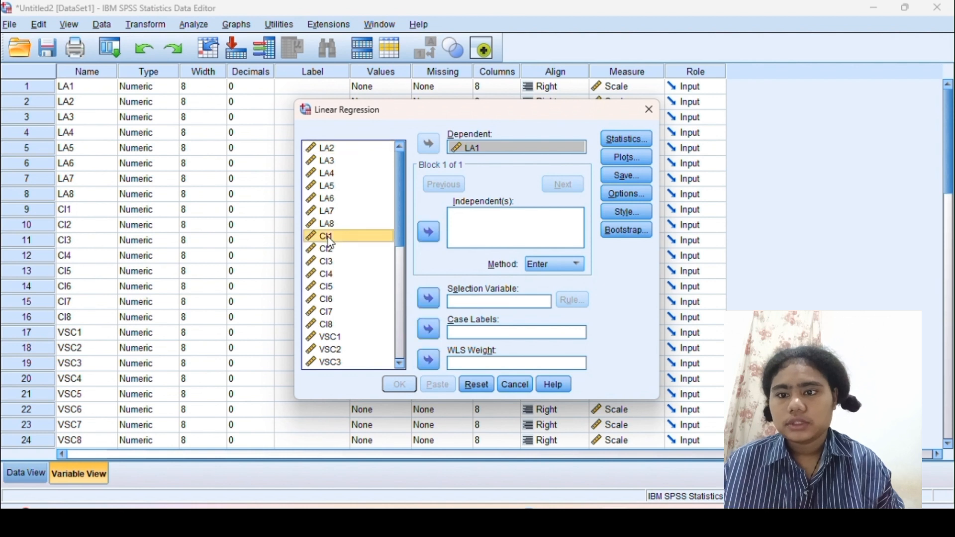
key("shift+Down")
key("shift+Down")
key("shift+Down")
key("shift+Down")
key("shift+Down")
key("shift+Down")
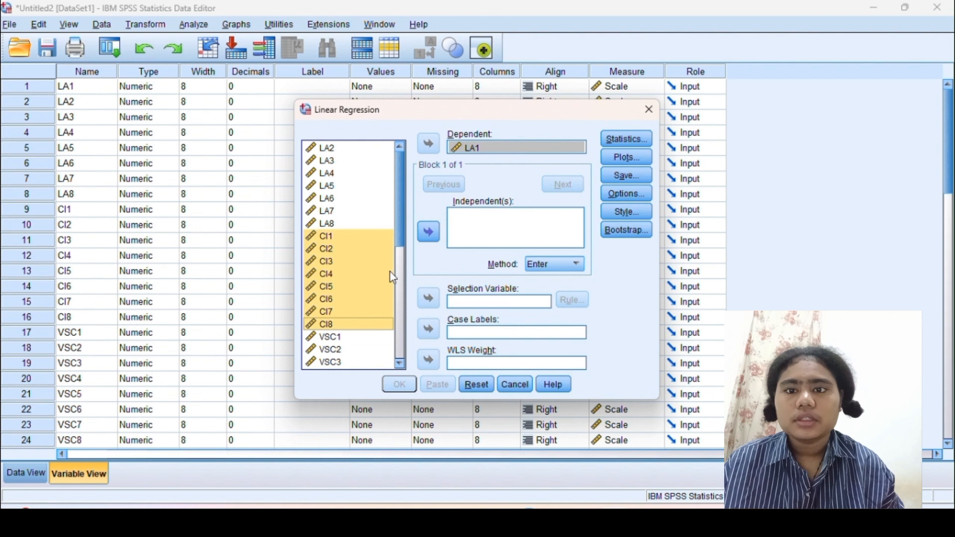
left_click(430, 233)
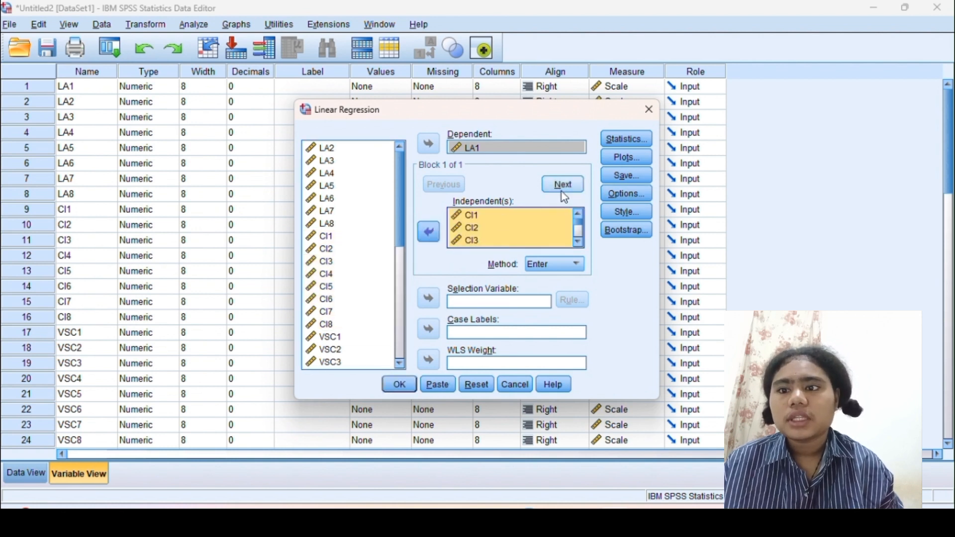
Step: Set the regression plots to *SRESID on Y against *ZPRED on X, with a histogram and normal probability plot
left_click(626, 157)
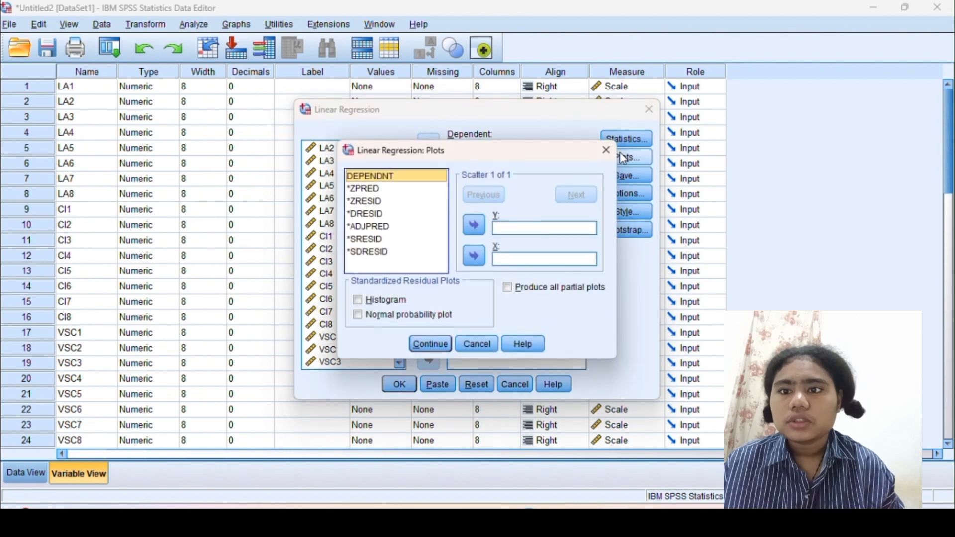
double_click(378, 239)
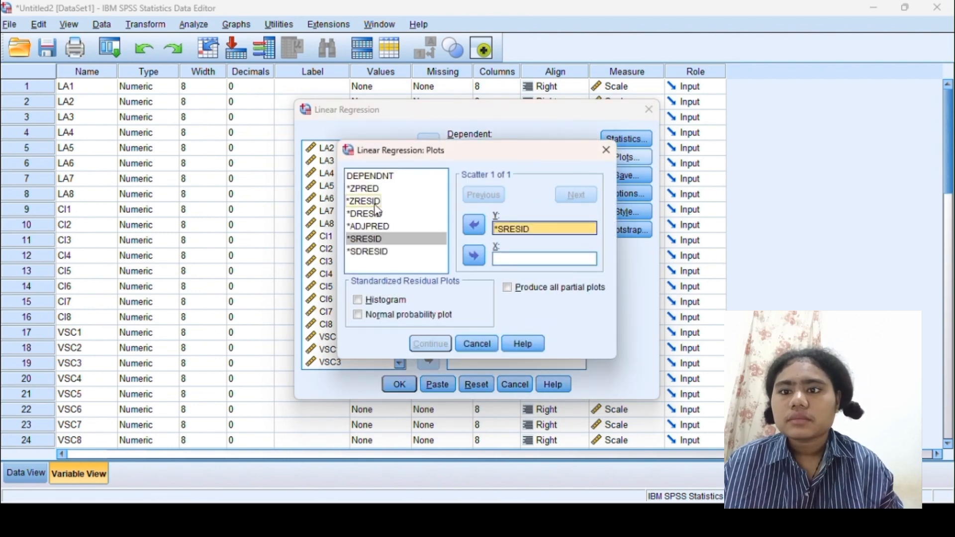
left_click(371, 188)
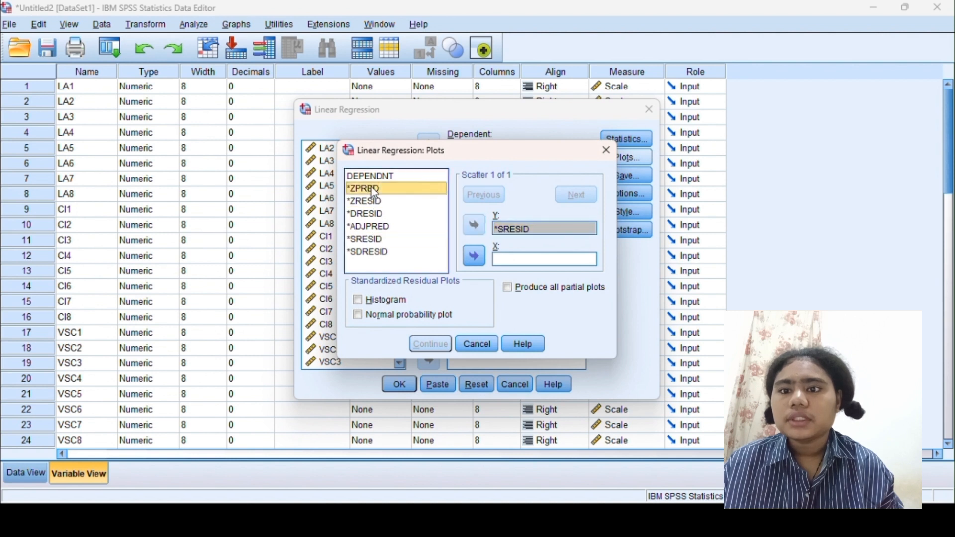
left_click(474, 256)
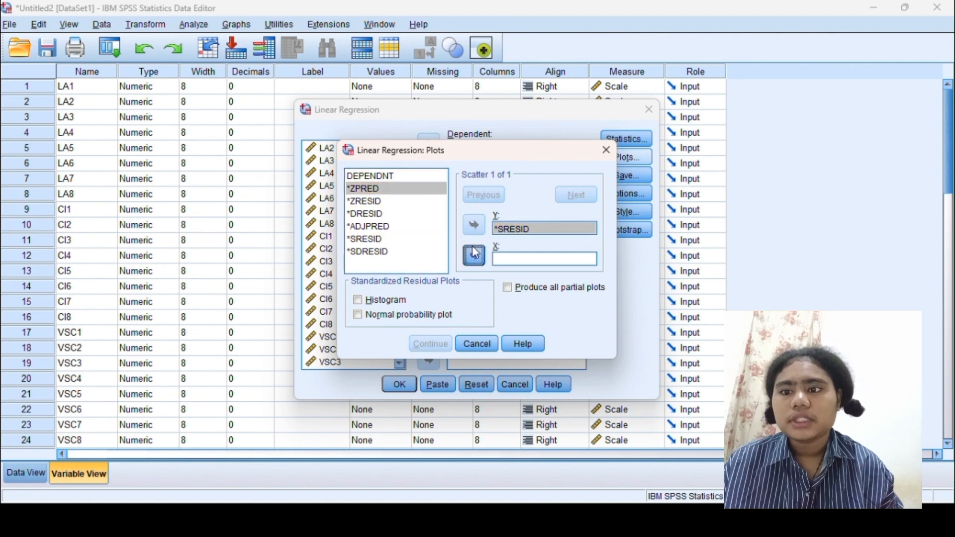
left_click(357, 300)
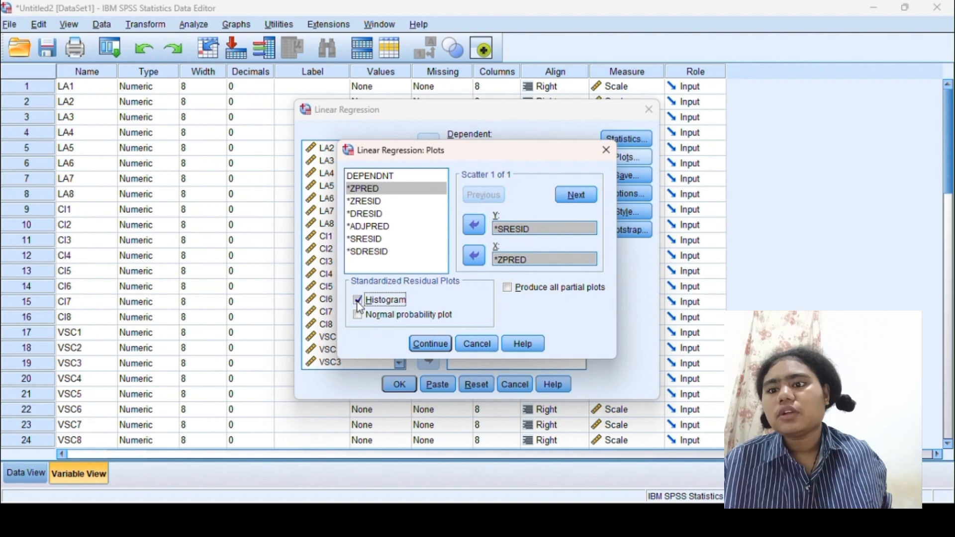
left_click(358, 315)
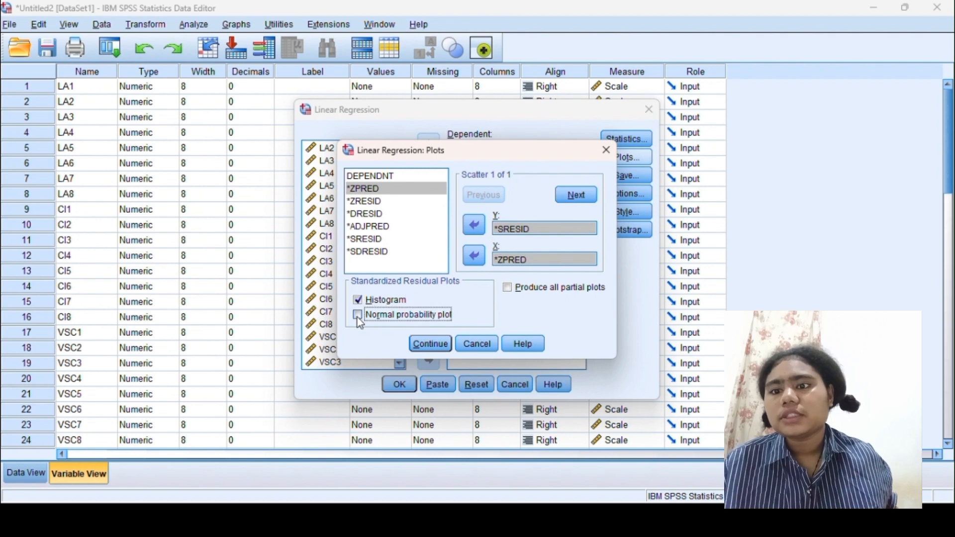
left_click(429, 344)
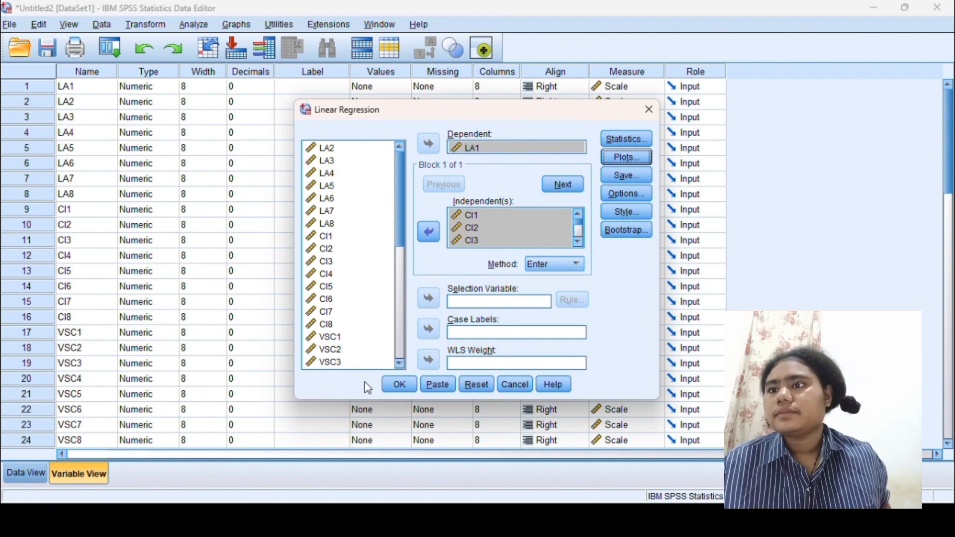
Step: Run the linear regression and review its output from the model summary down to the charts
left_click(400, 385)
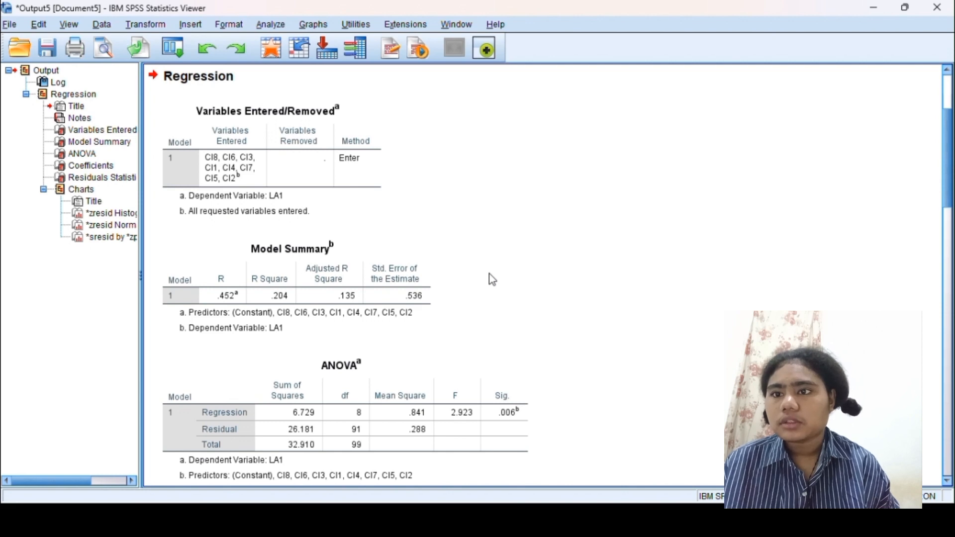
scroll(489, 274, "down", 3)
scroll(490, 275, "down", 10)
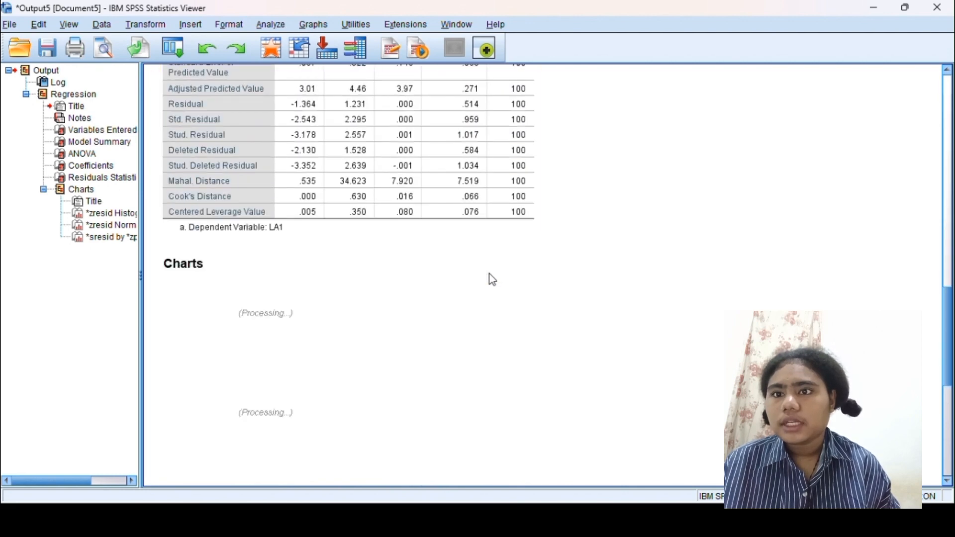
Step: Examine the regression charts for LA1: the residual histogram, the normal P-P plot and the scatterplot
scroll(492, 279, "up", 3)
scroll(493, 280, "down", 6)
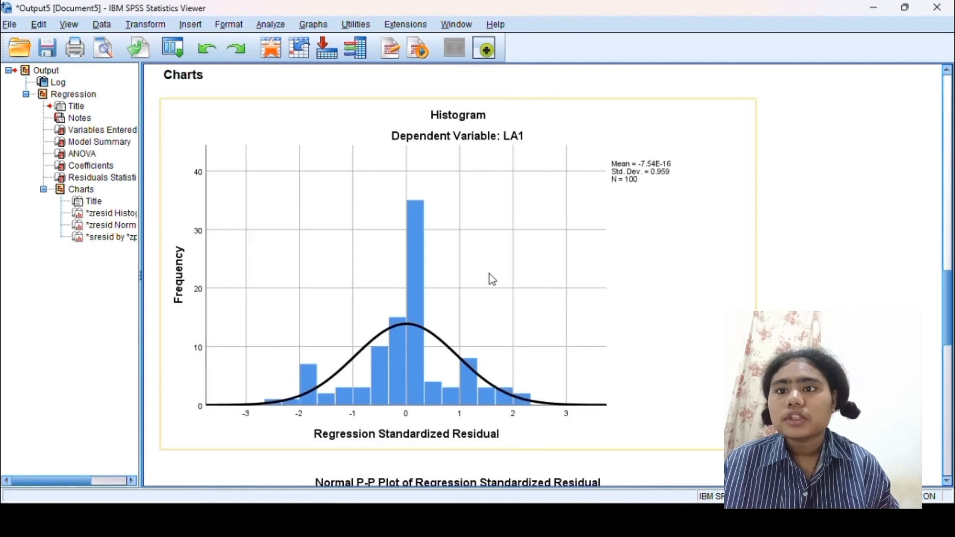
scroll(493, 280, "down", 7)
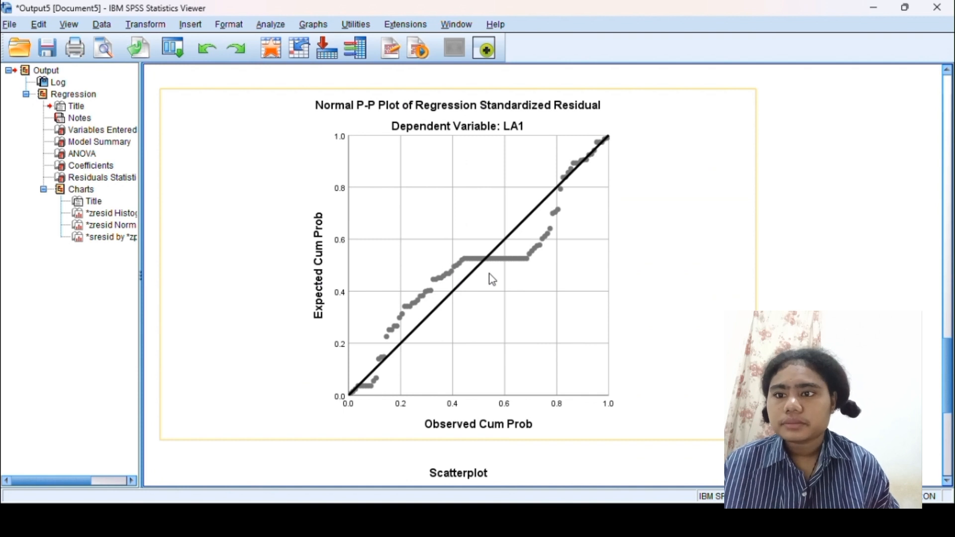
scroll(493, 279, "down", 7)
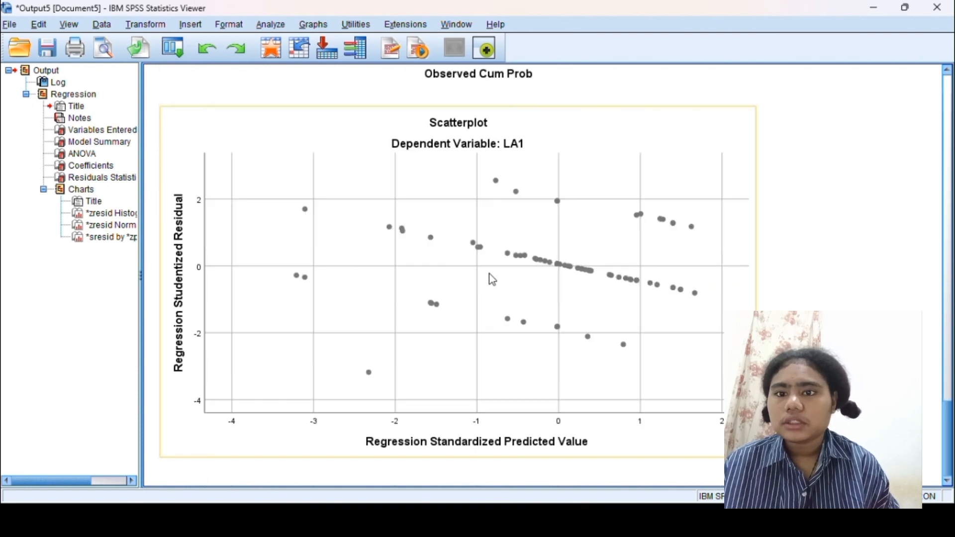
scroll(492, 279, "up", 7)
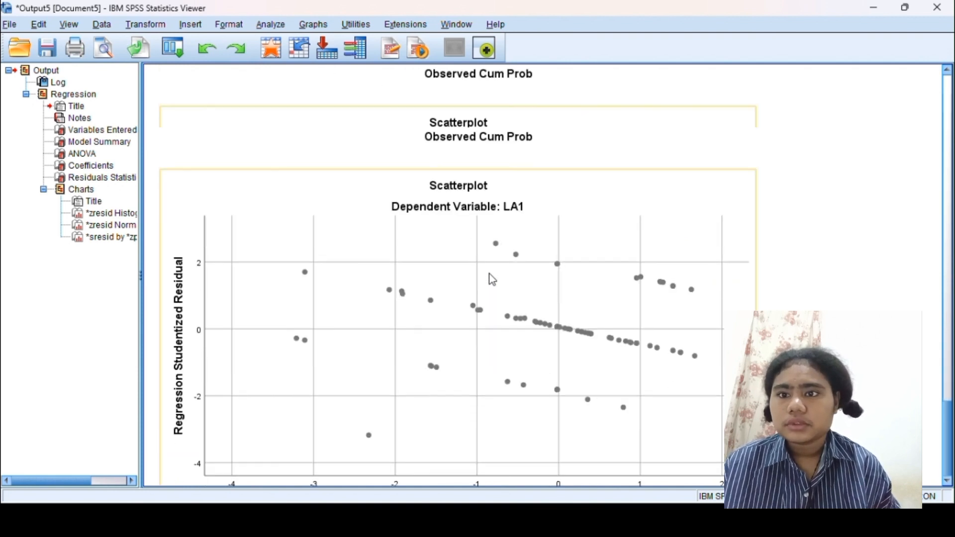
scroll(489, 274, "down", 8)
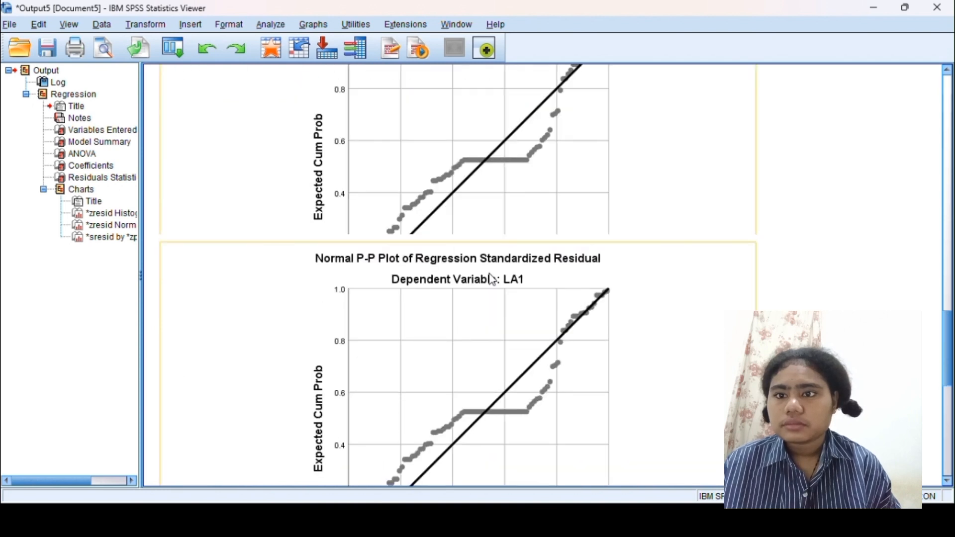
scroll(489, 274, "up", 7)
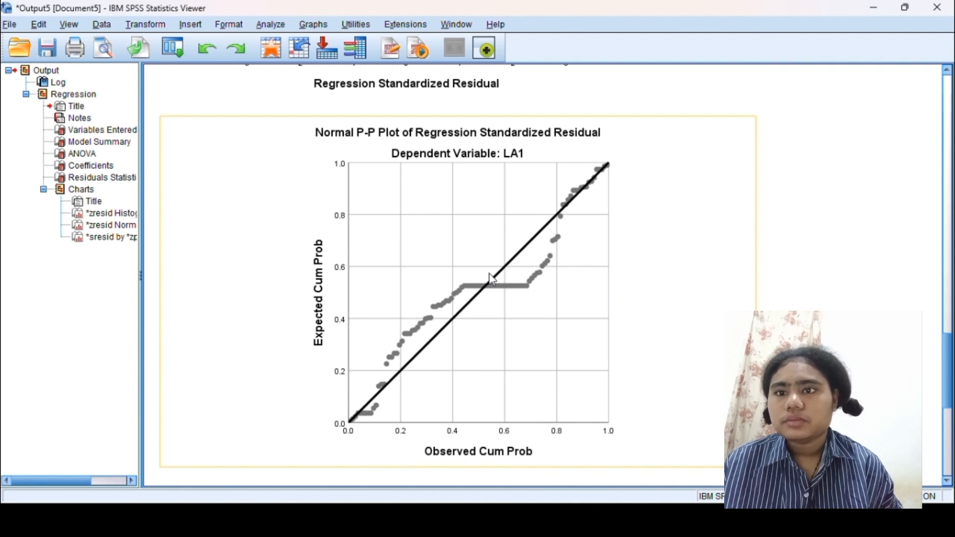
scroll(489, 274, "down", 7)
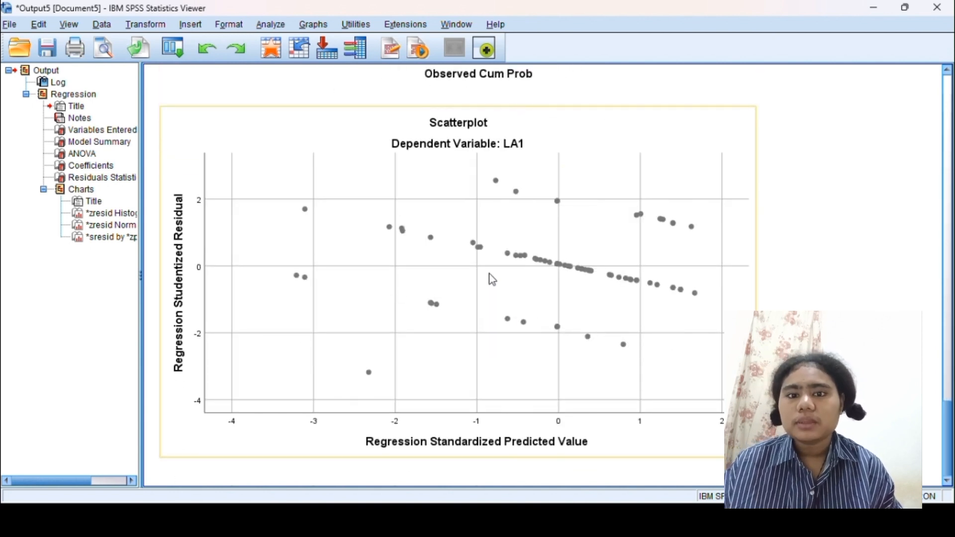
scroll(488, 274, "up", 7)
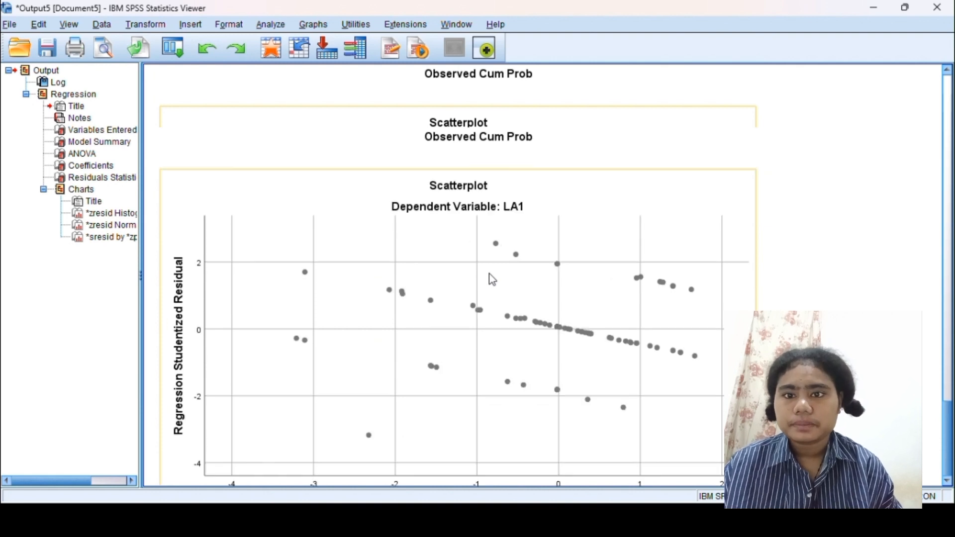
scroll(489, 273, "up", 7)
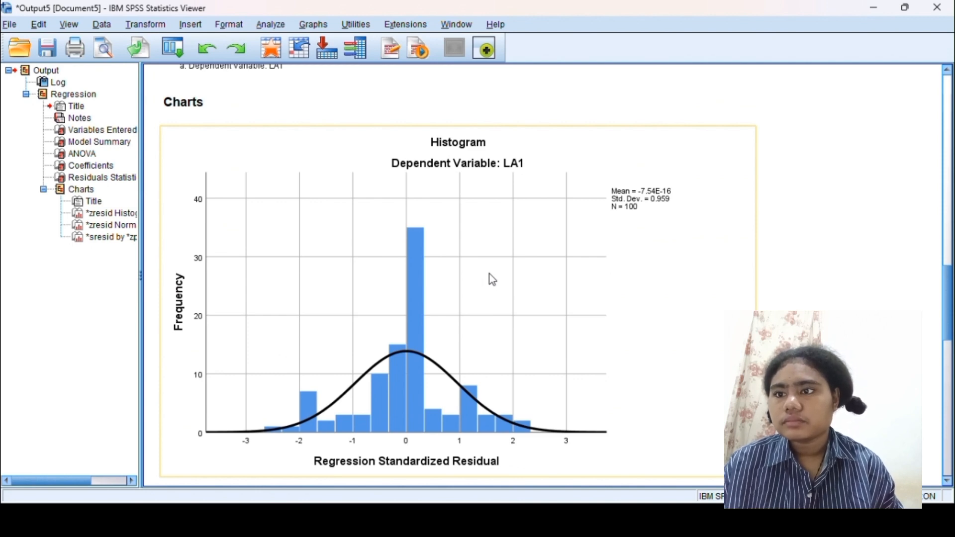
Step: Review the regression tables from the residuals statistics and coefficients back to the ANOVA, model summary and command log
scroll(493, 280, "up", 10)
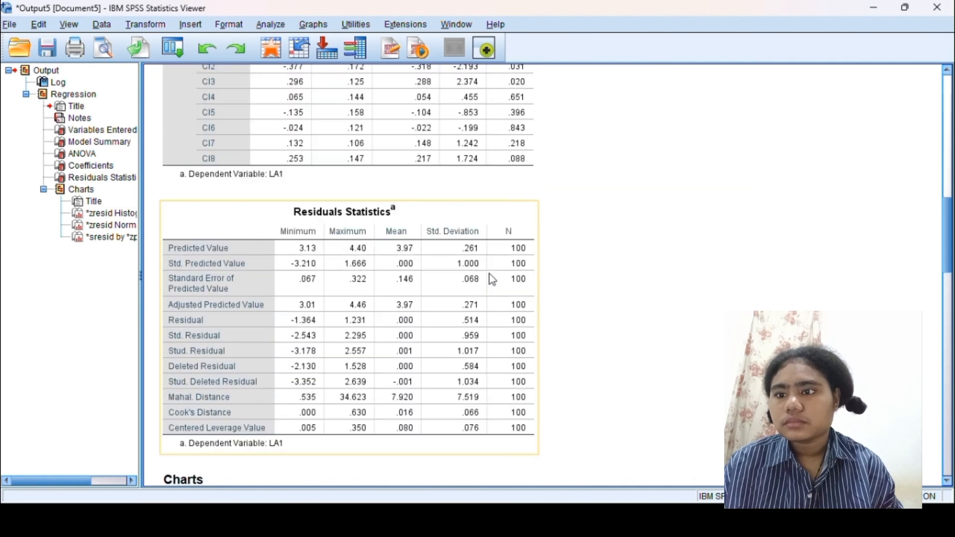
scroll(493, 280, "up", 4)
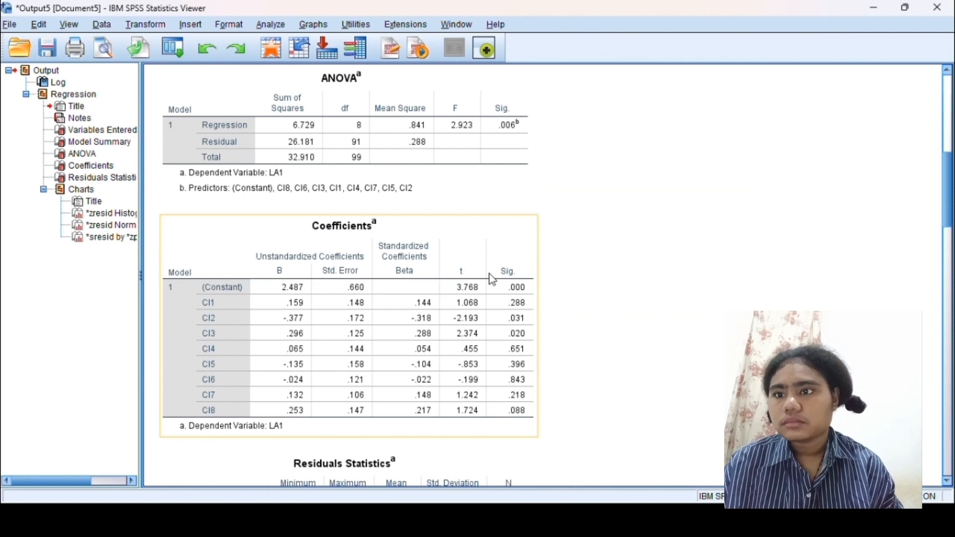
scroll(492, 280, "down", 2)
scroll(493, 279, "down", 6)
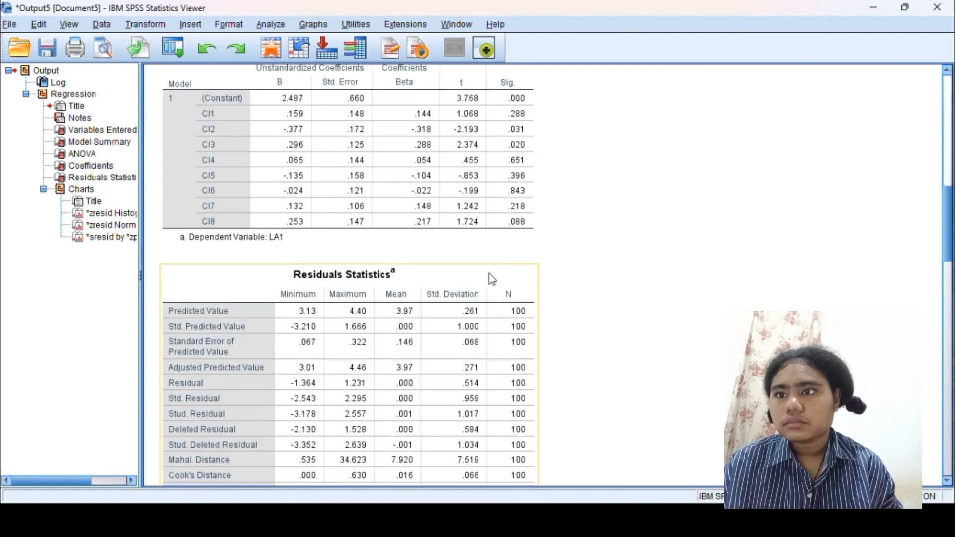
scroll(492, 280, "up", 10)
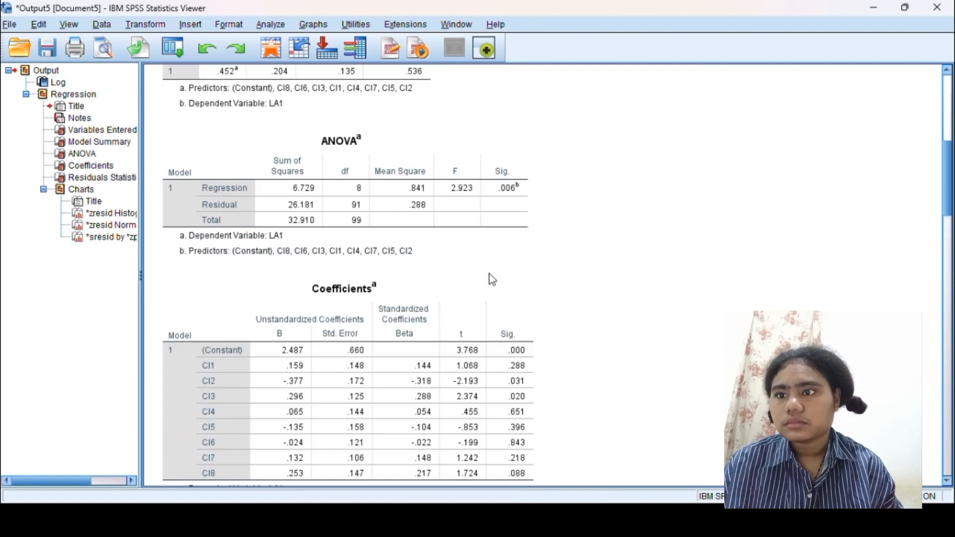
scroll(493, 280, "up", 4)
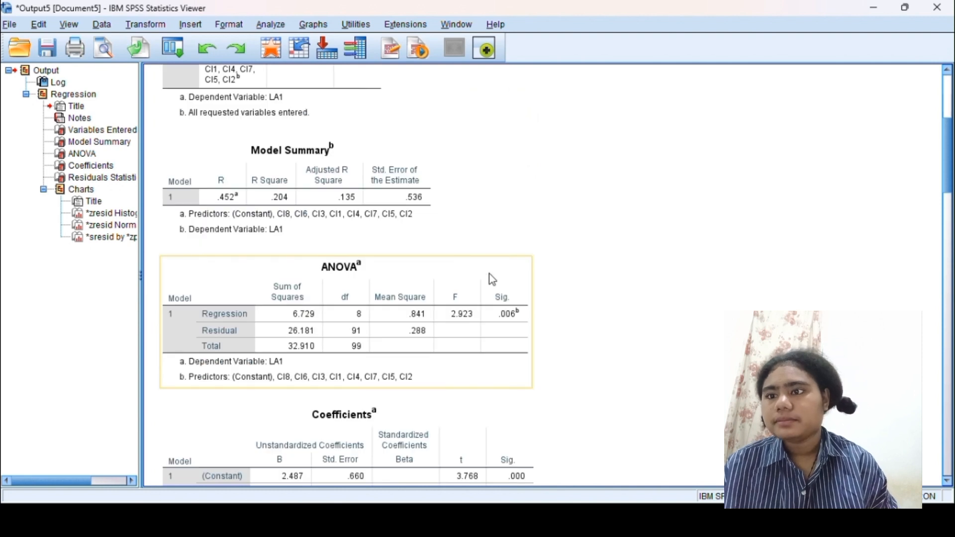
scroll(493, 279, "up", 4)
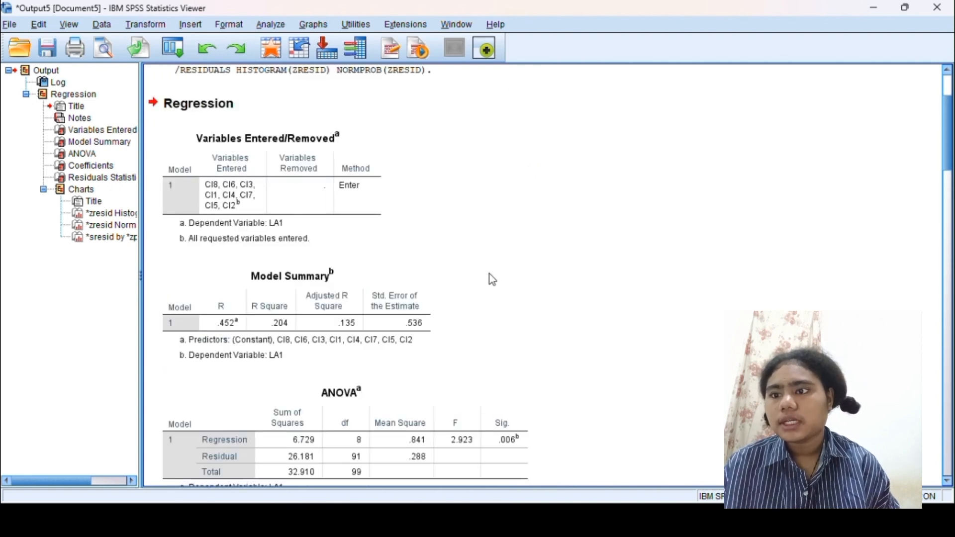
scroll(492, 279, "up", 4)
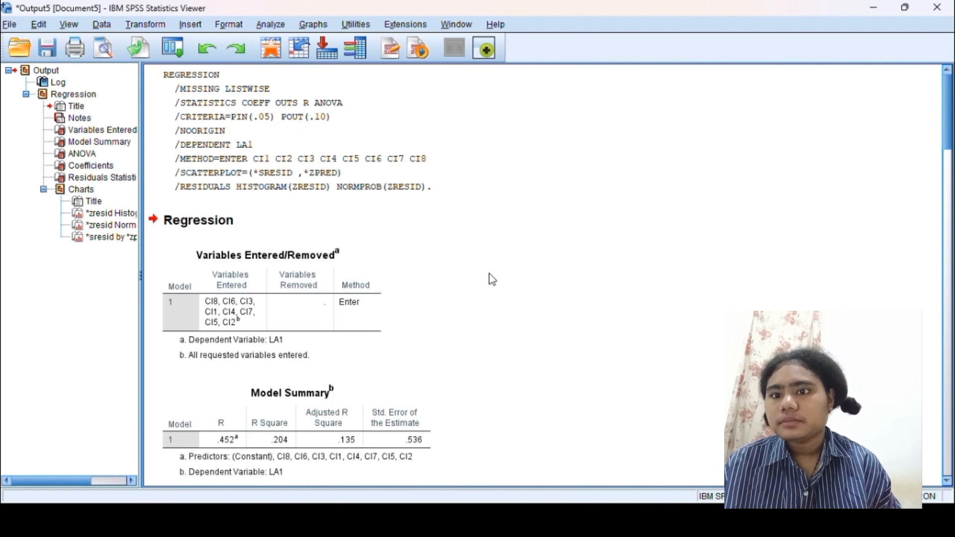
Step: Close the regression output without saving it and show the dataset's case values instead of the variable definitions
left_click(938, 7)
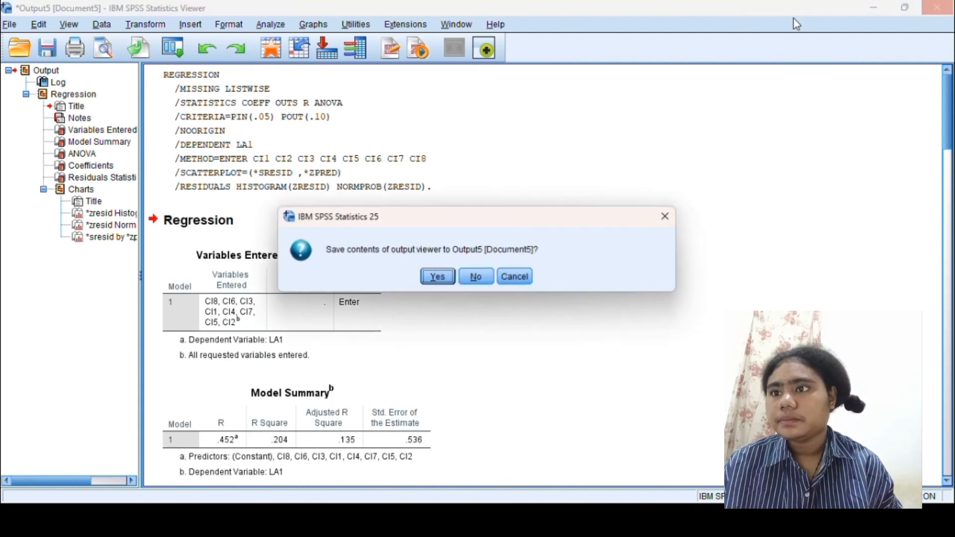
left_click(483, 282)
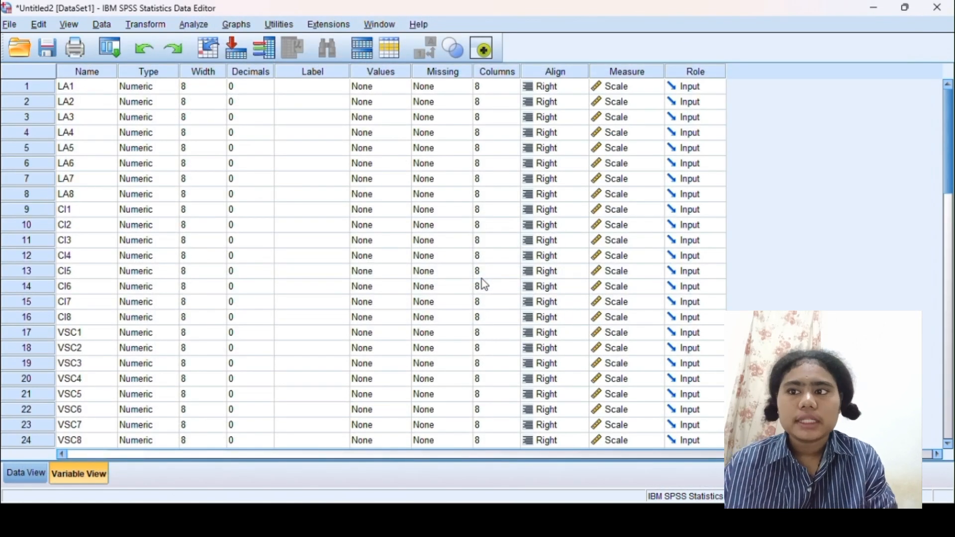
left_click(199, 25)
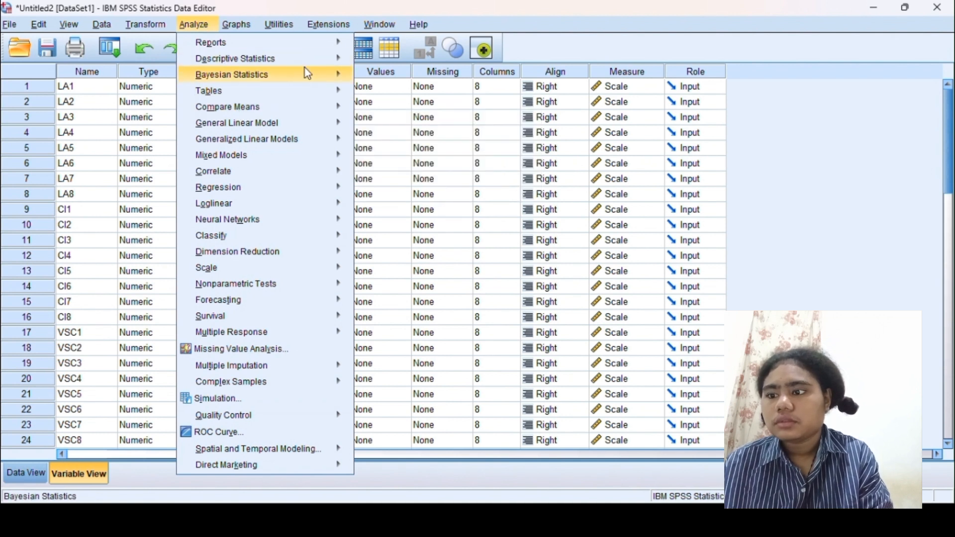
left_click(199, 24)
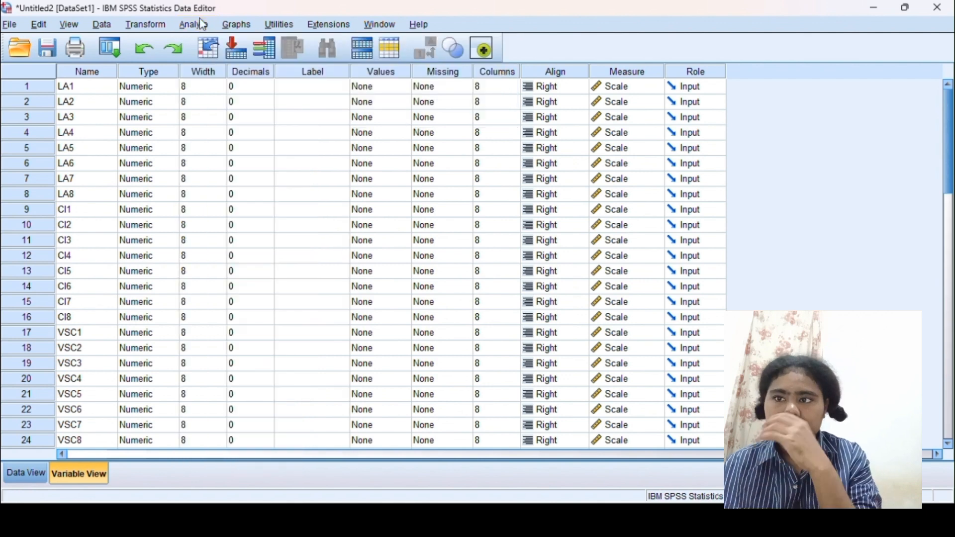
left_click(26, 473)
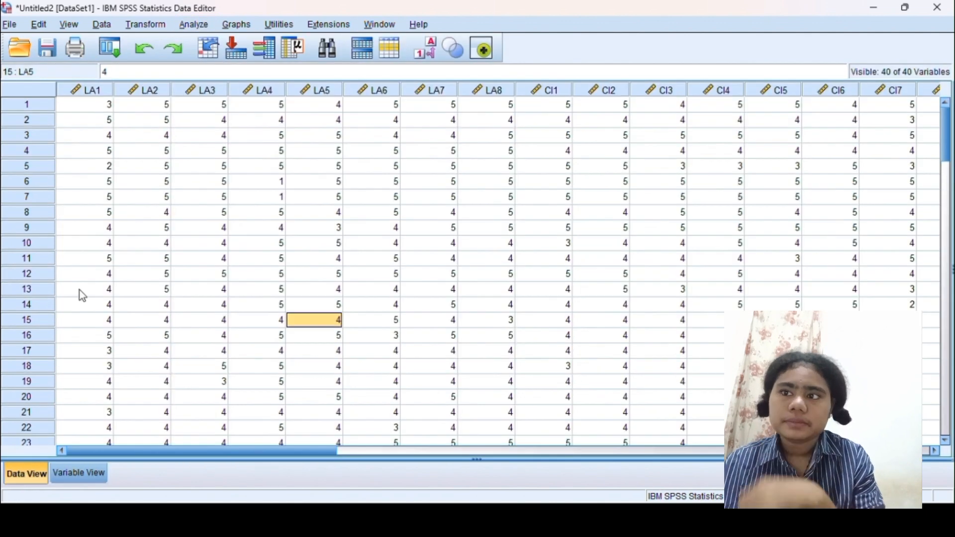
Step: Reopen the Linear Regression setup for LA1 and set it to save only the unstandardized residuals as a new variable
left_click(201, 25)
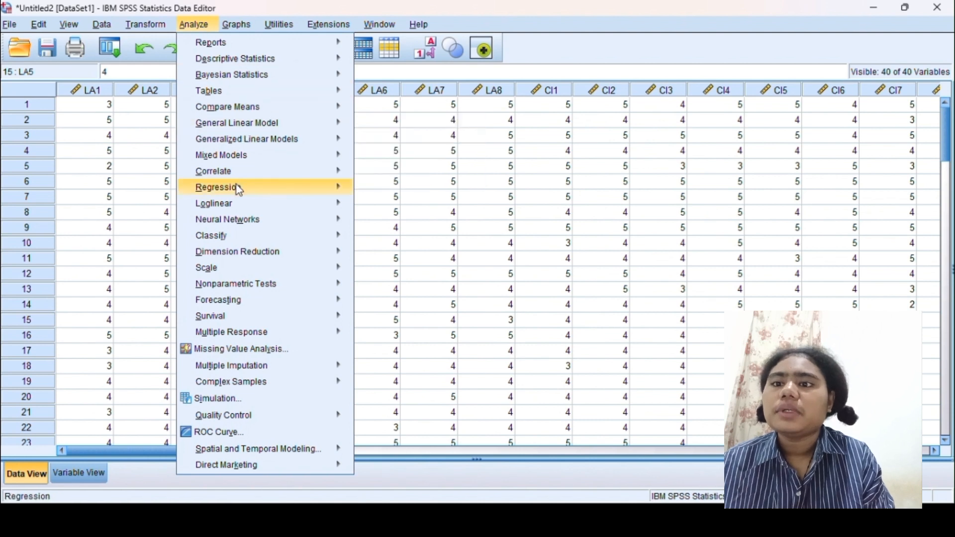
mouse_move(238, 186)
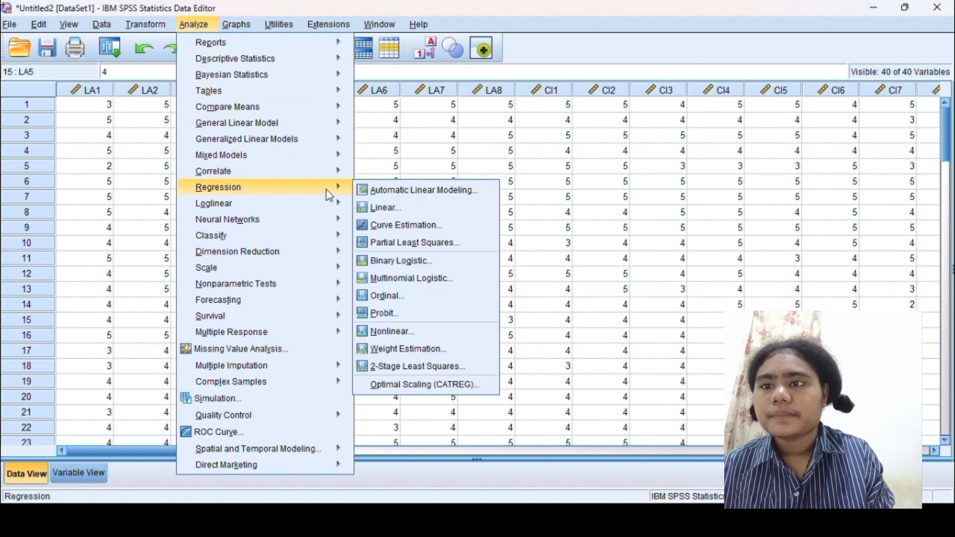
left_click(407, 211)
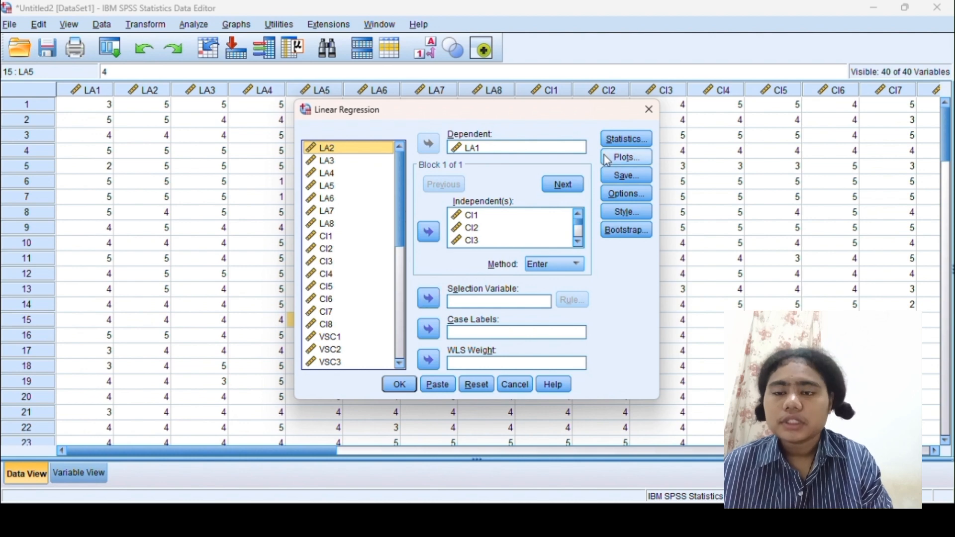
left_click(625, 180)
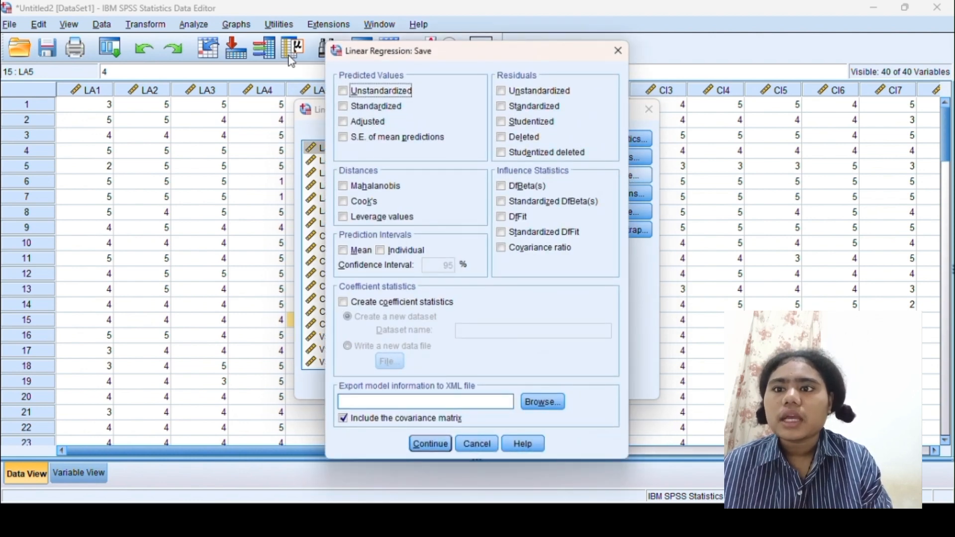
left_click(347, 94)
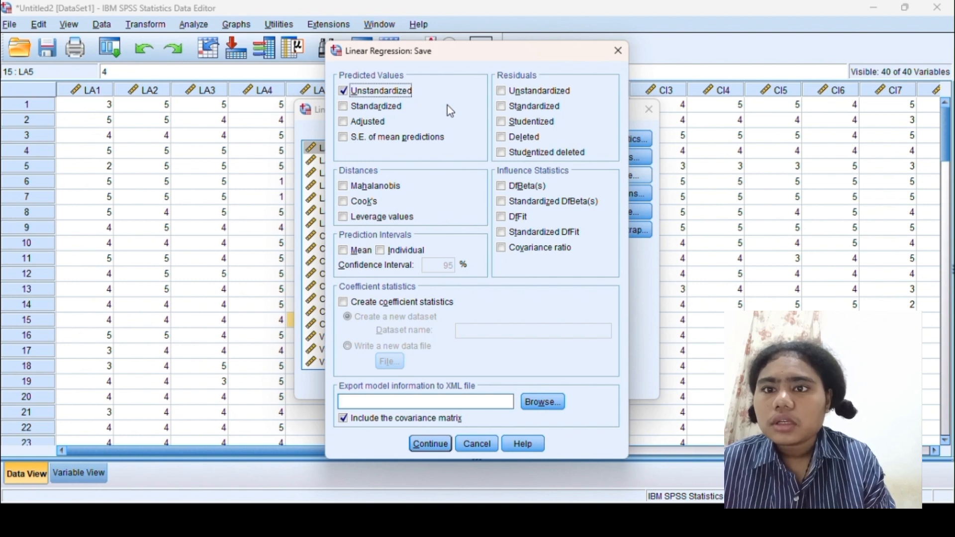
left_click(502, 92)
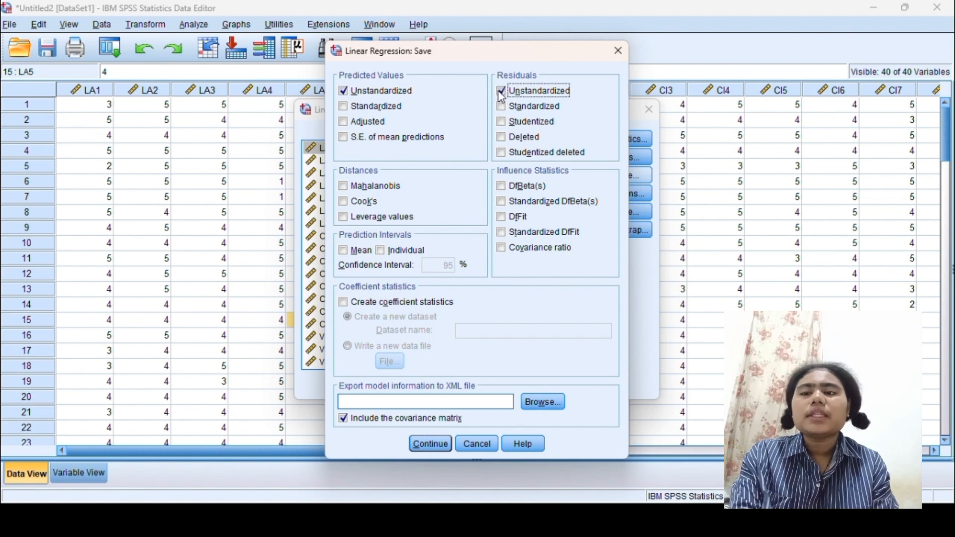
left_click(344, 92)
left_click(345, 93)
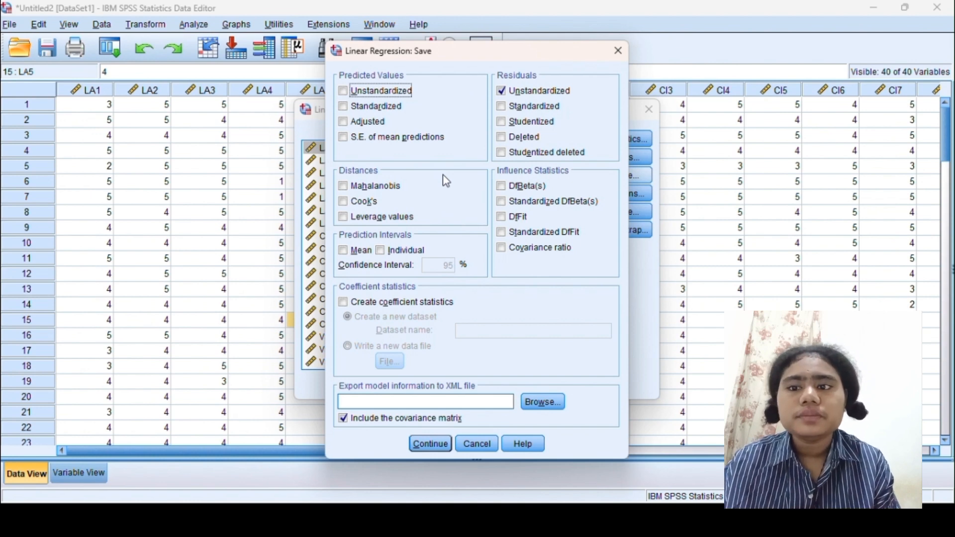
left_click(431, 442)
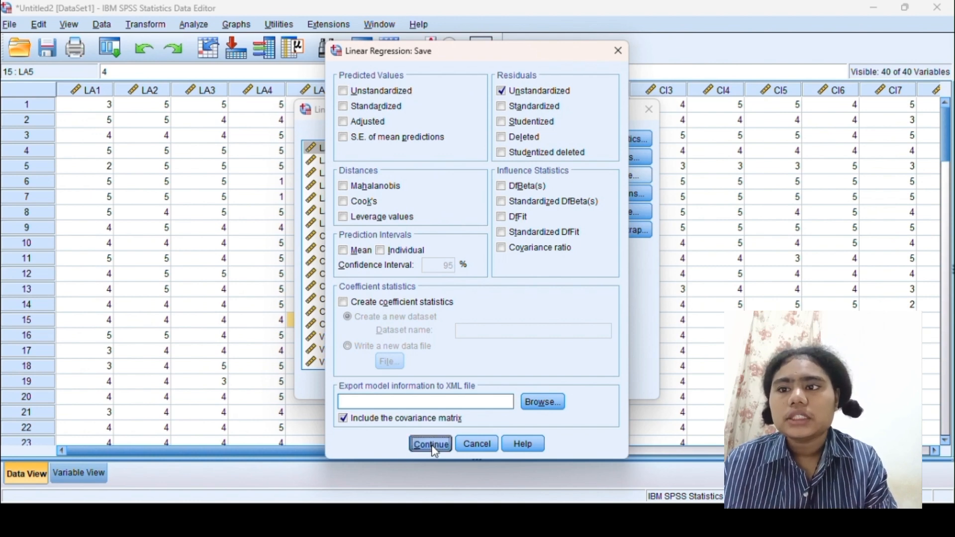
Step: Run the linear regression with saved residuals and review its output from the model tables through the residual charts
left_click(400, 386)
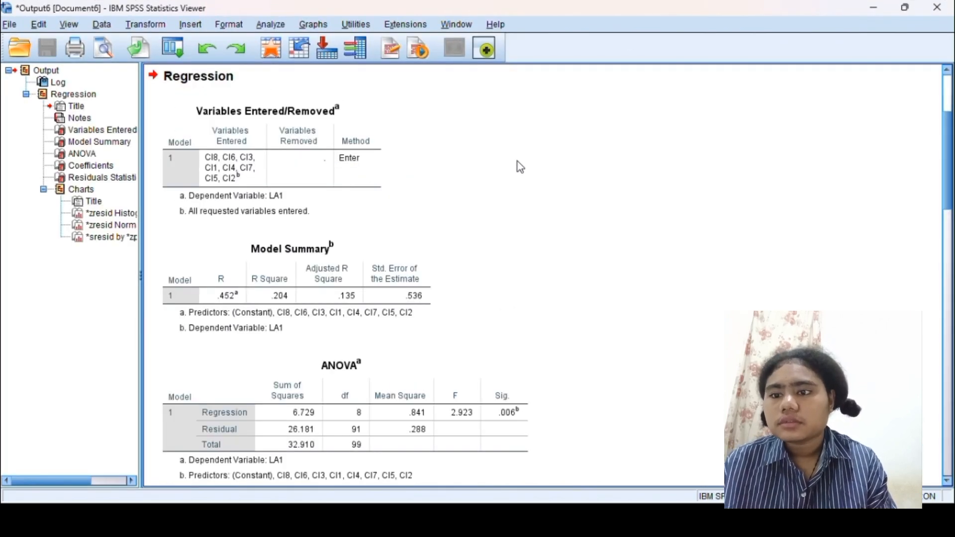
scroll(497, 233, "down", 3)
scroll(498, 233, "down", 2)
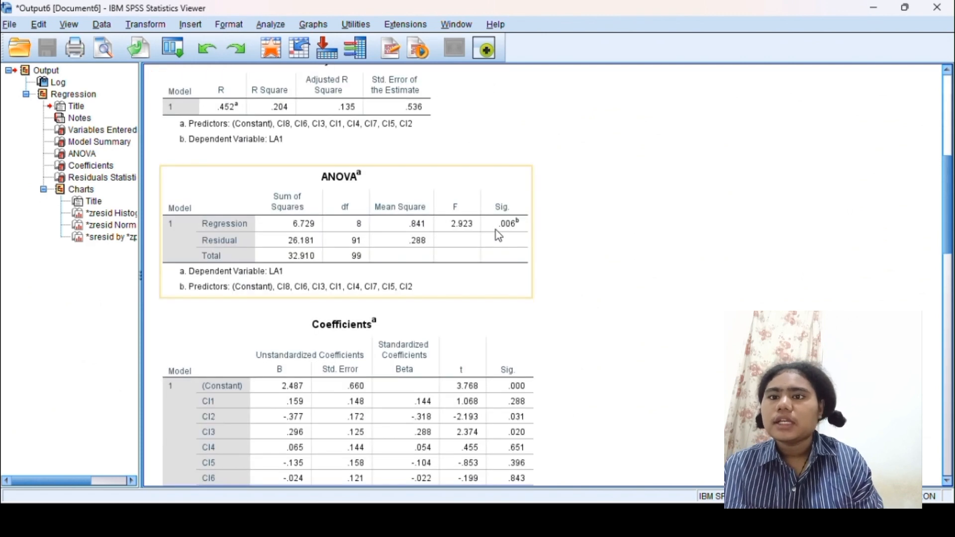
scroll(498, 233, "down", 10)
scroll(497, 233, "down", 8)
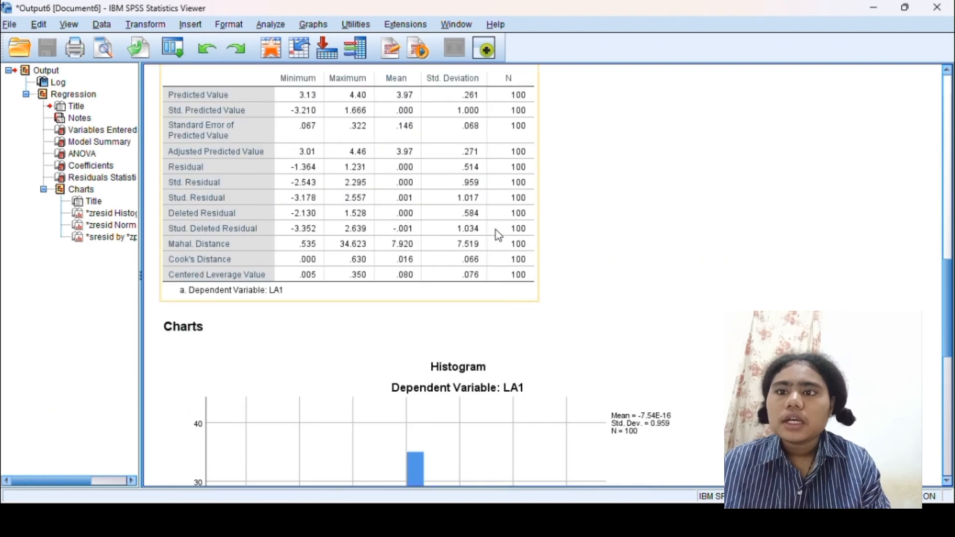
scroll(496, 231, "down", 9)
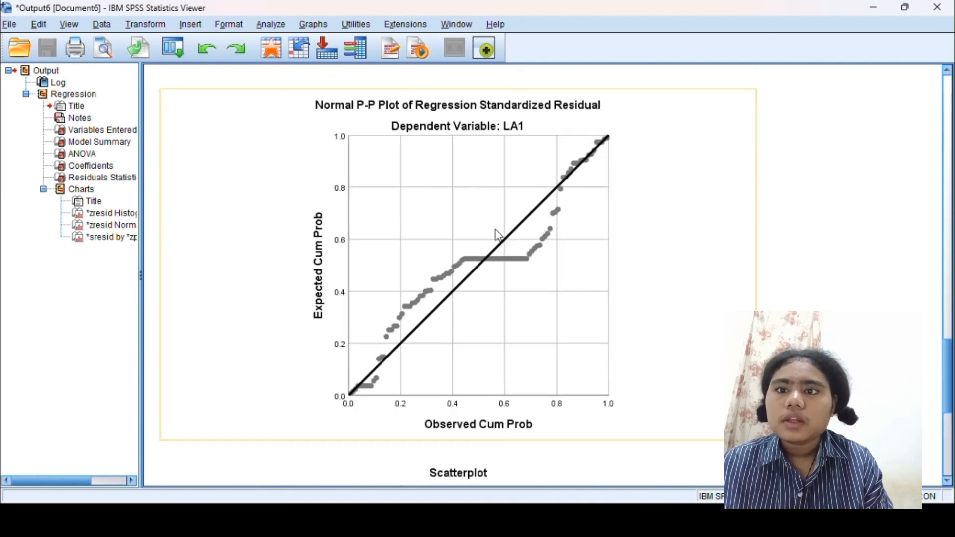
scroll(497, 231, "down", 9)
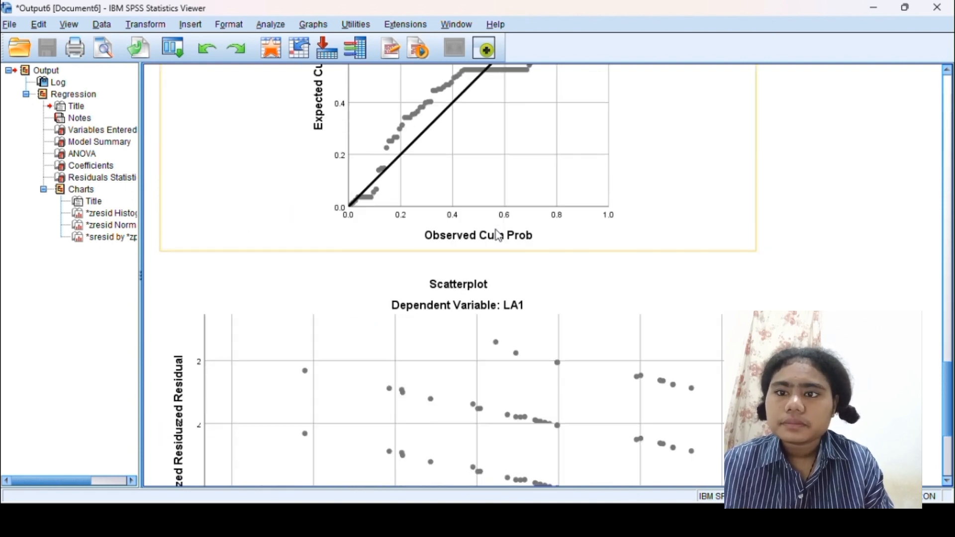
scroll(496, 230, "up", 18)
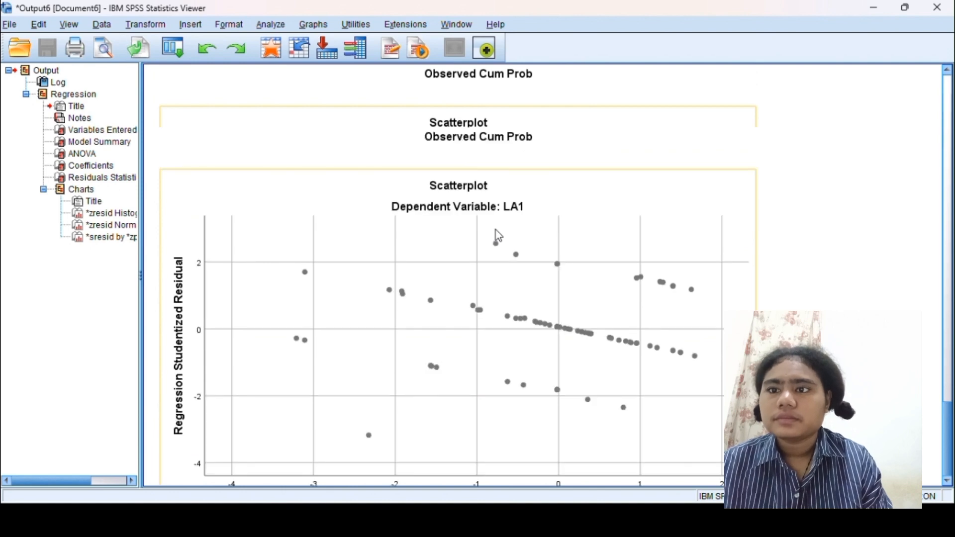
Step: Review the regression output from the scatterplot back to the model summary and close it without saving
scroll(496, 230, "up", 14)
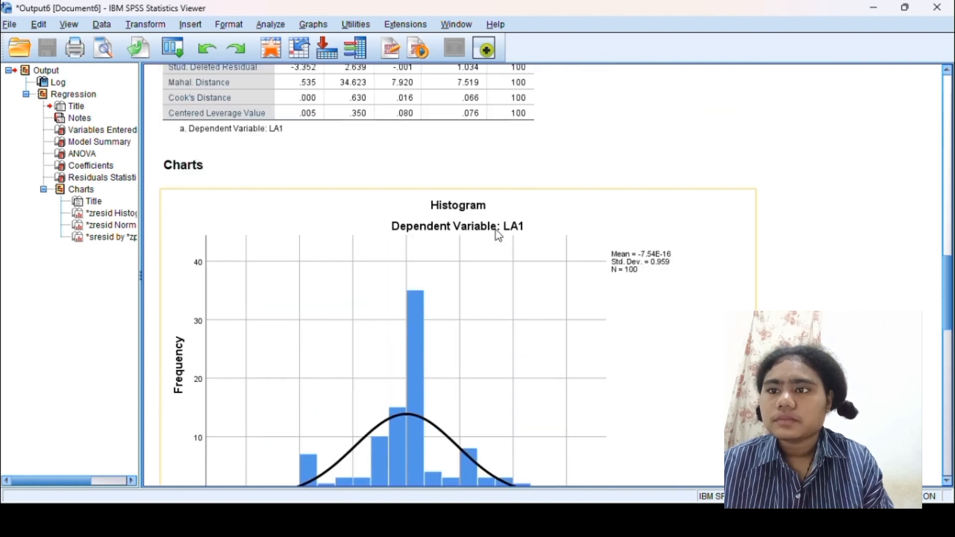
scroll(498, 234, "up", 8)
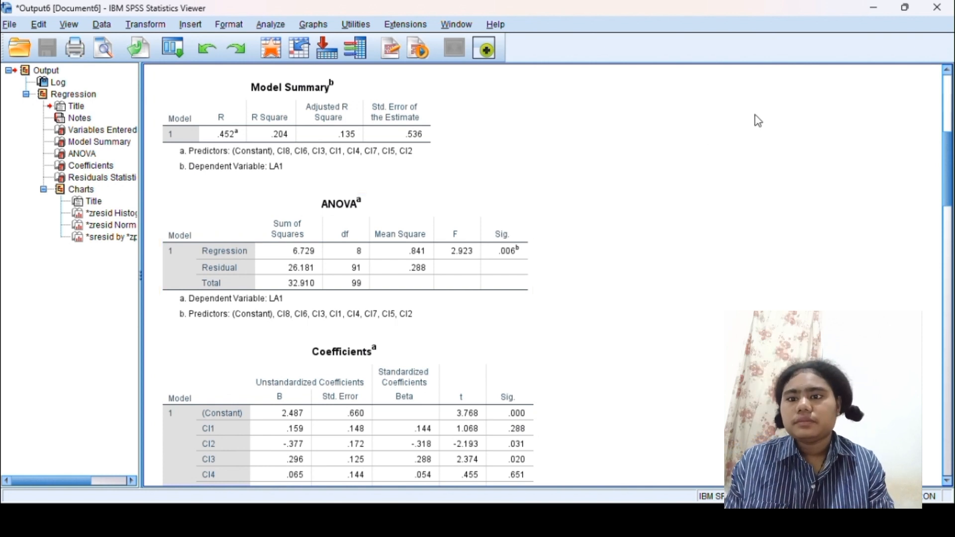
left_click(938, 6)
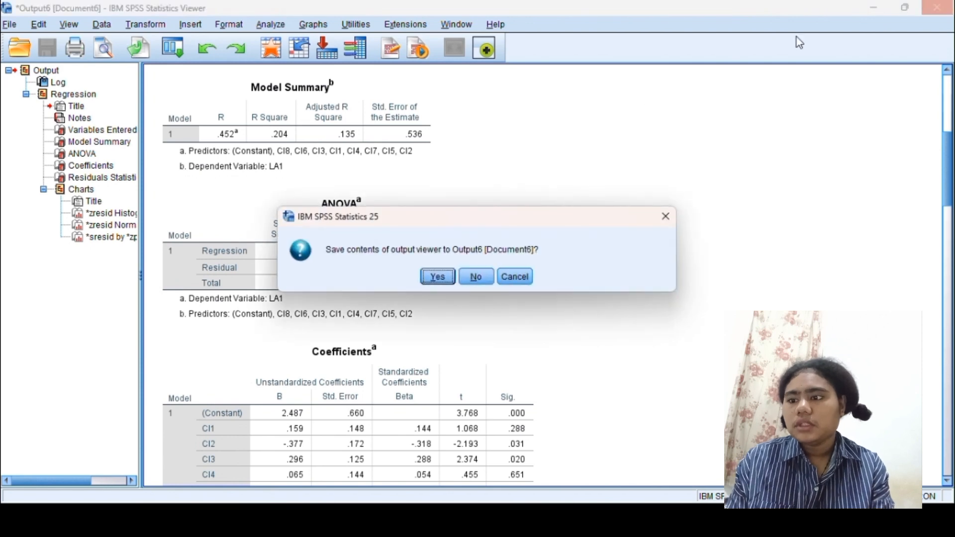
left_click(477, 278)
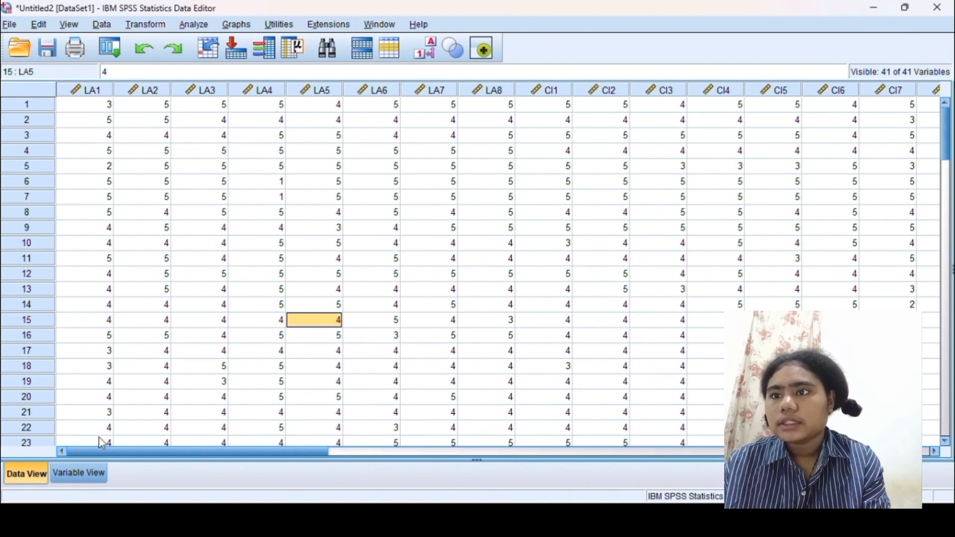
Step: Run a one-sample Kolmogorov-Smirnov test of the unstandardized residuals against the normal distribution and close its output without saving
left_click(206, 29)
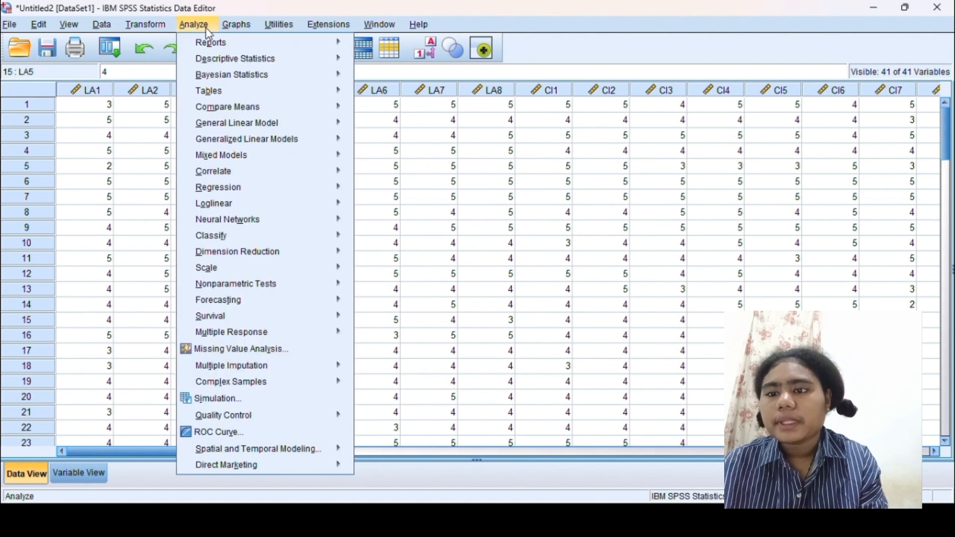
mouse_move(275, 287)
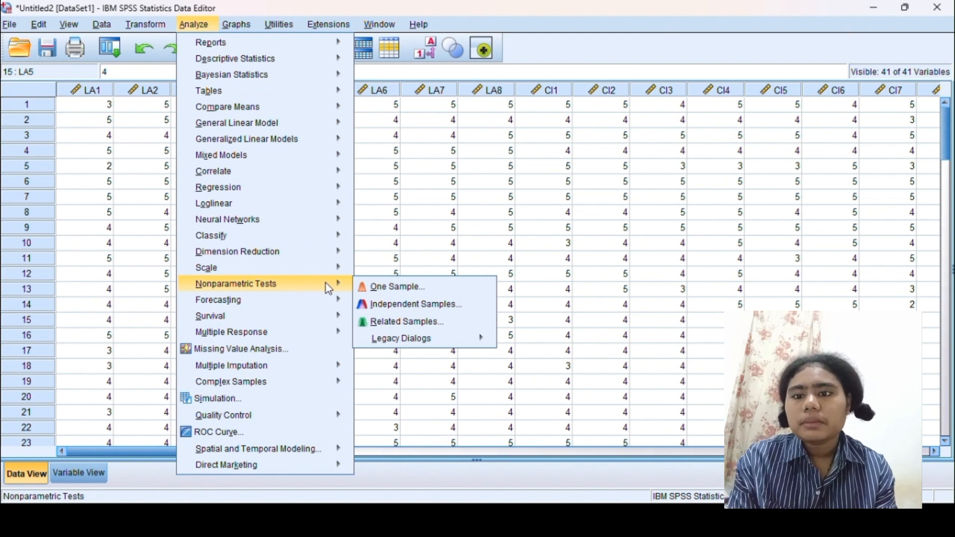
mouse_move(400, 342)
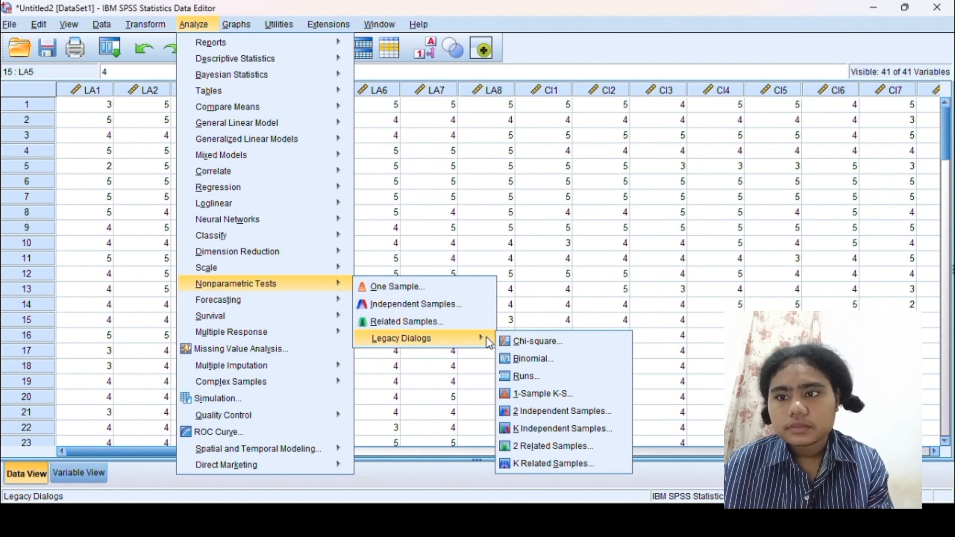
left_click(547, 398)
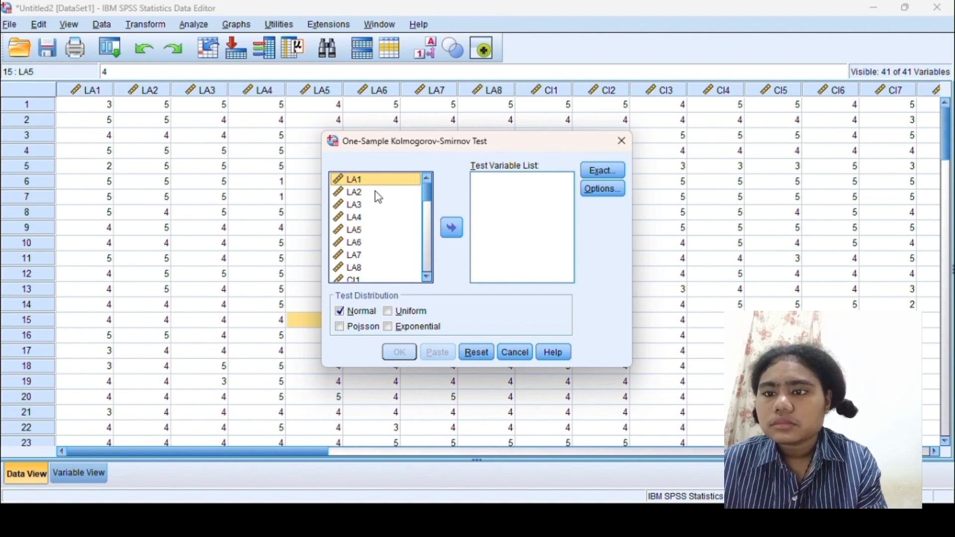
scroll(394, 195, "down", 10)
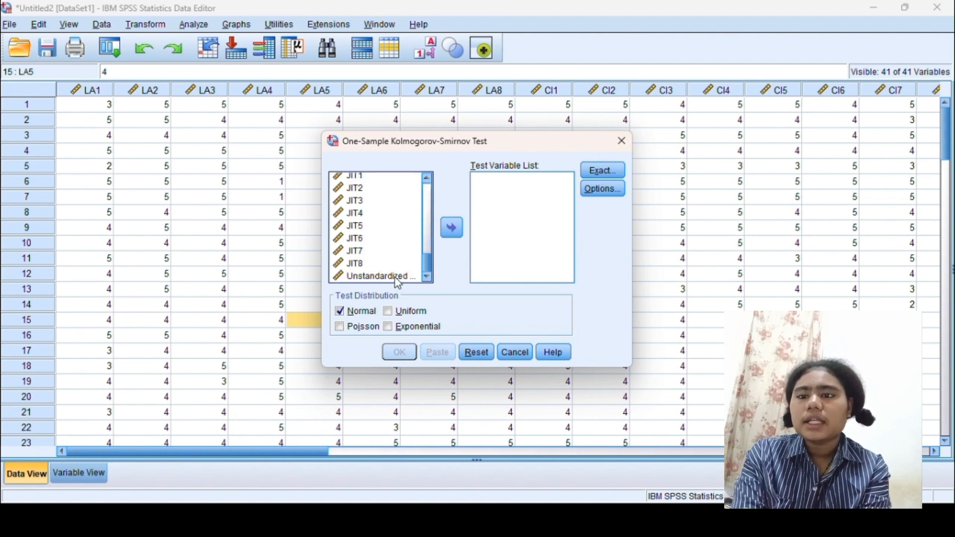
left_click(401, 278)
left_click(452, 227)
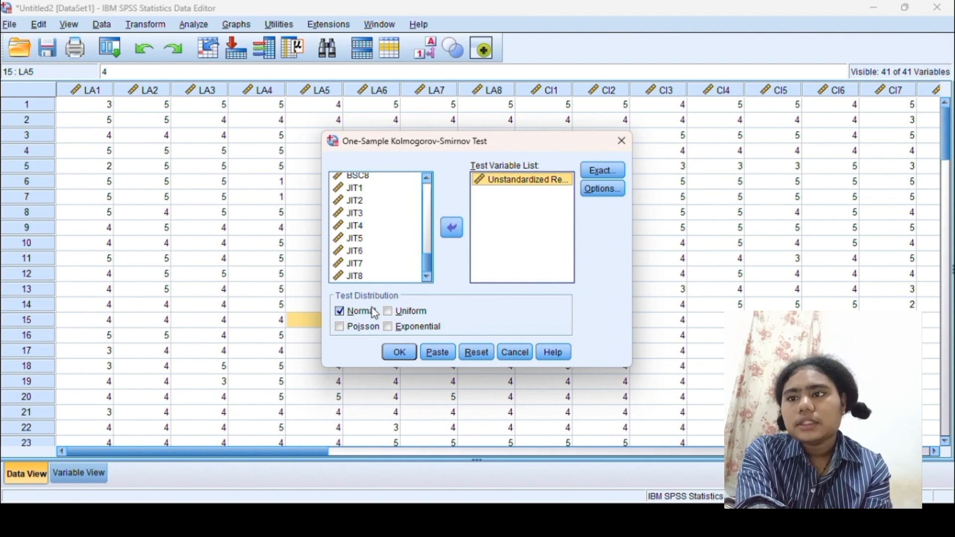
left_click(404, 355)
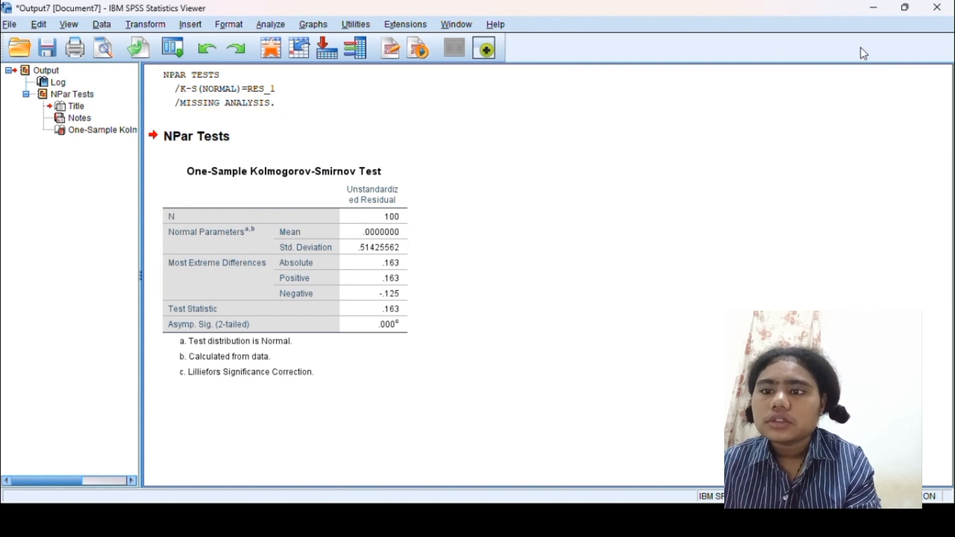
left_click(942, 10)
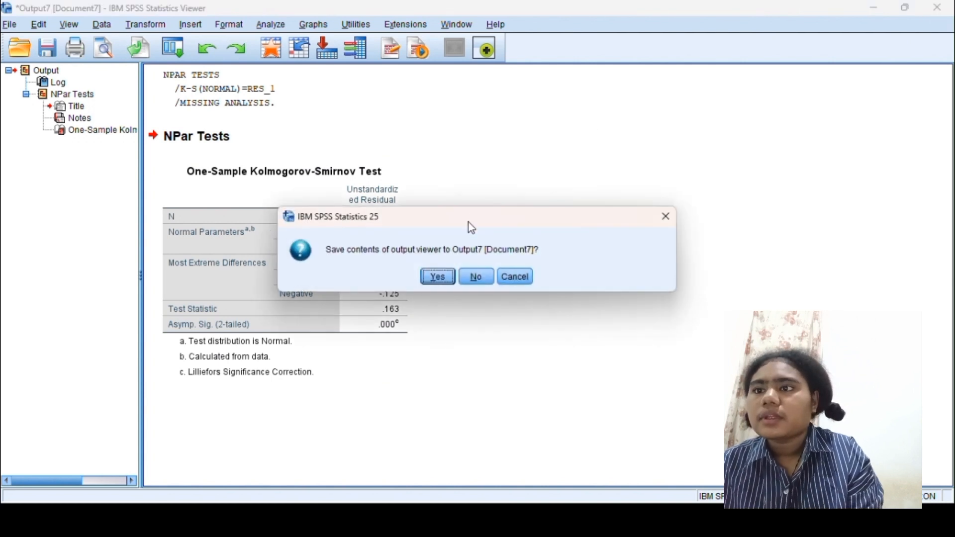
left_click(477, 278)
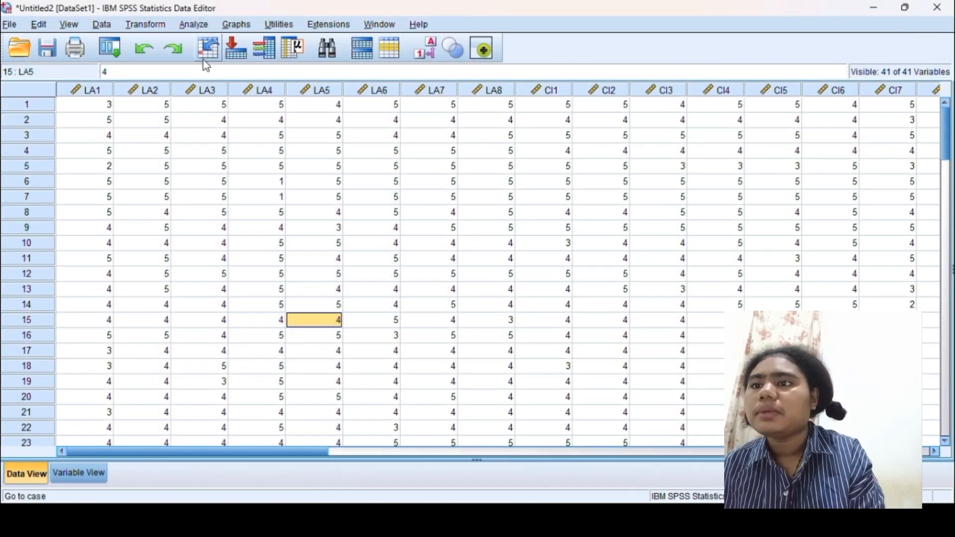
Step: Rerun the linear regression of LA1 on the CI items, keeping only unstandardized residuals selected for saving
left_click(197, 28)
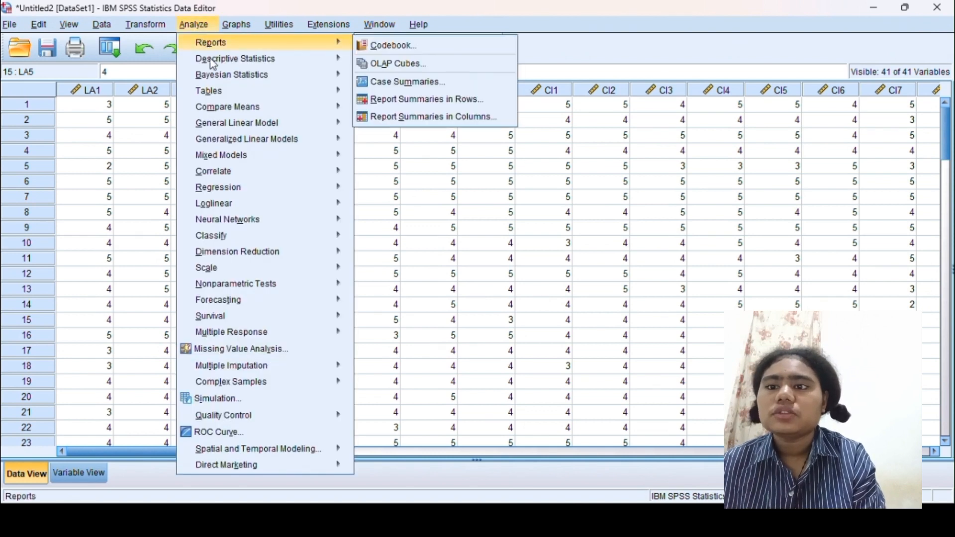
mouse_move(260, 189)
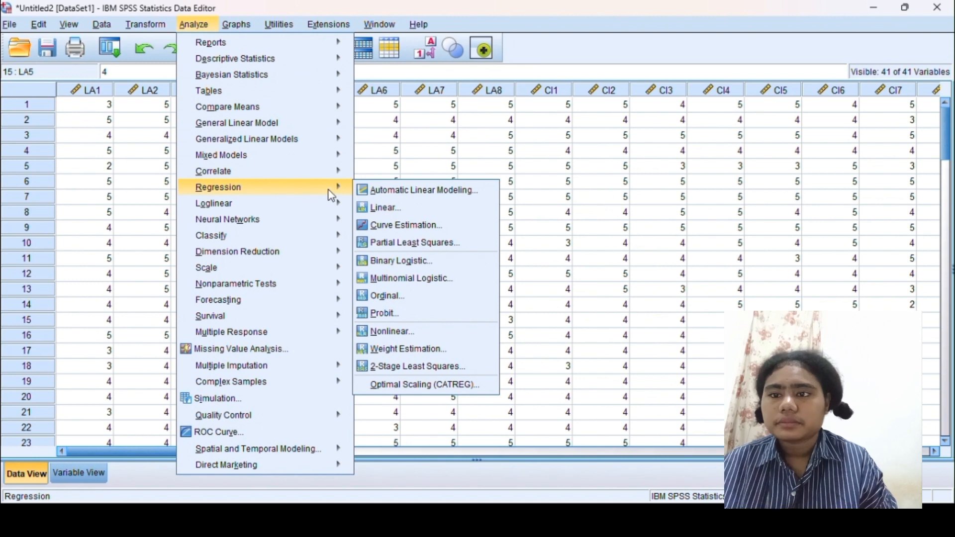
left_click(405, 209)
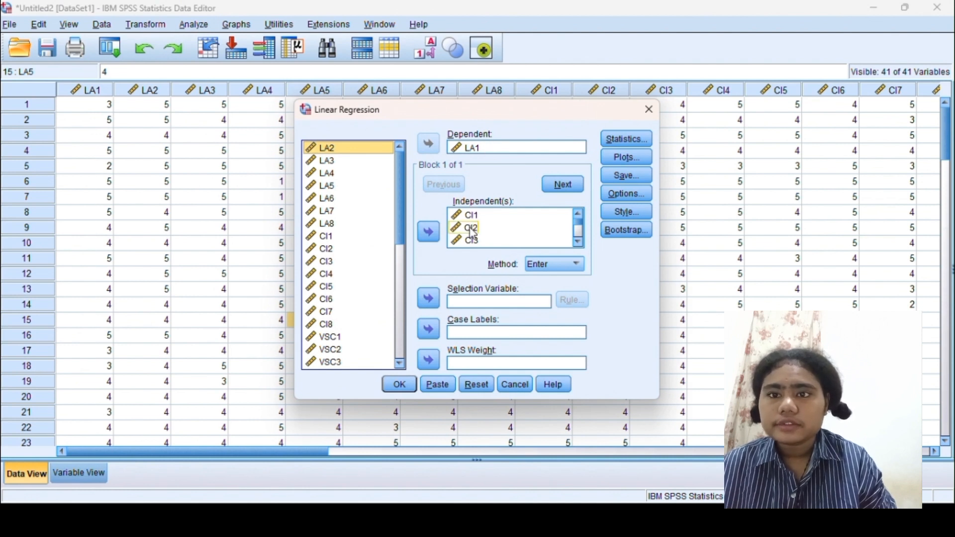
left_click(627, 177)
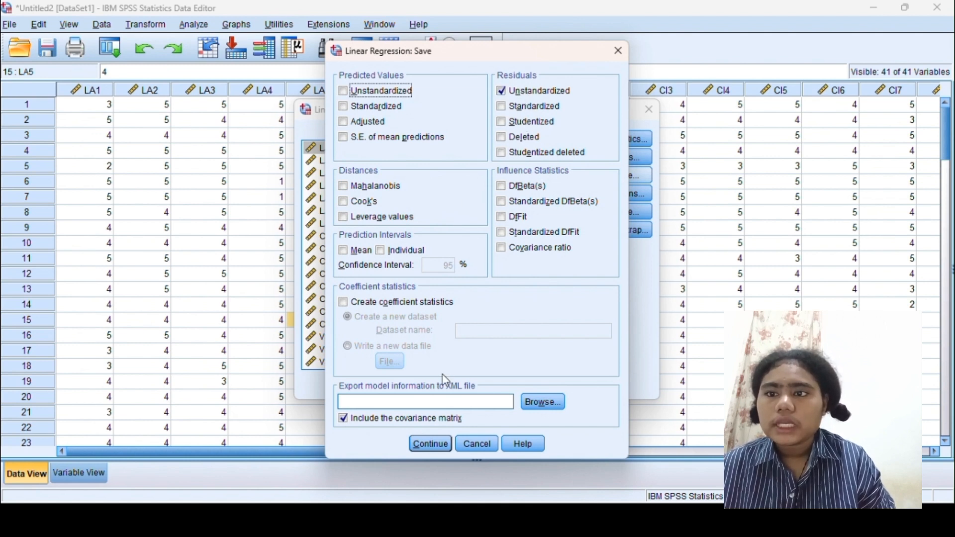
left_click(431, 443)
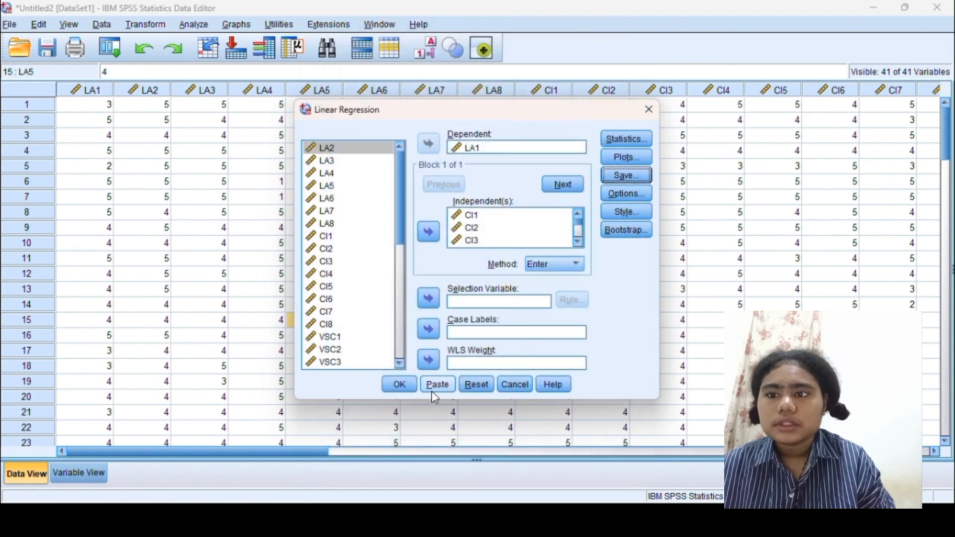
left_click(399, 385)
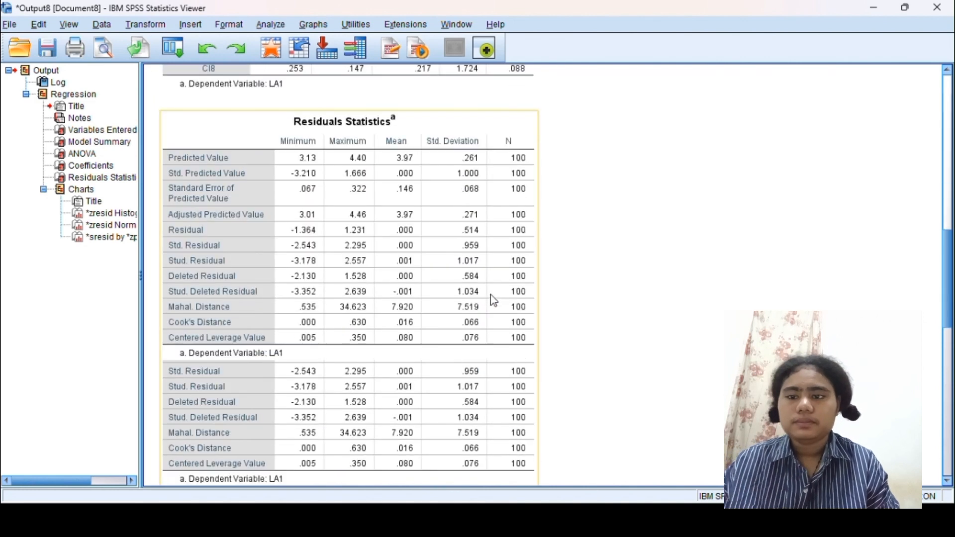
Step: Examine the new regression output, from the residual histogram, P-P plot and scatterplot back to the coefficients, ANOVA and model summary
scroll(492, 297, "up", 5)
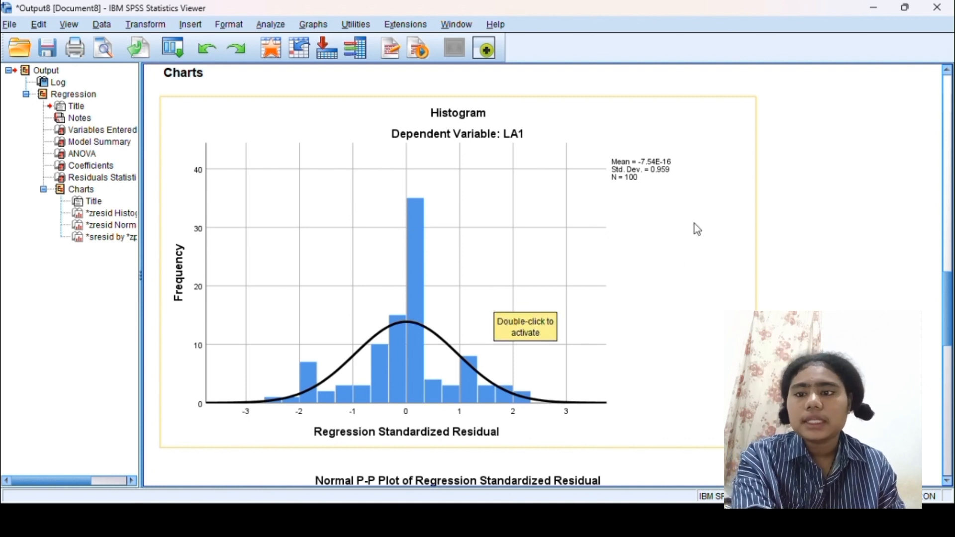
scroll(792, 209, "down", 10)
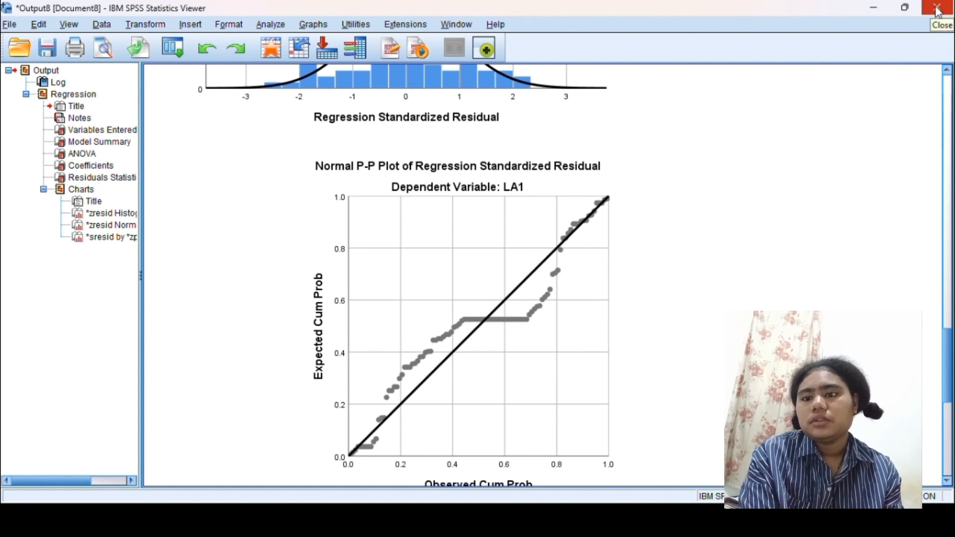
scroll(714, 256, "down", 10)
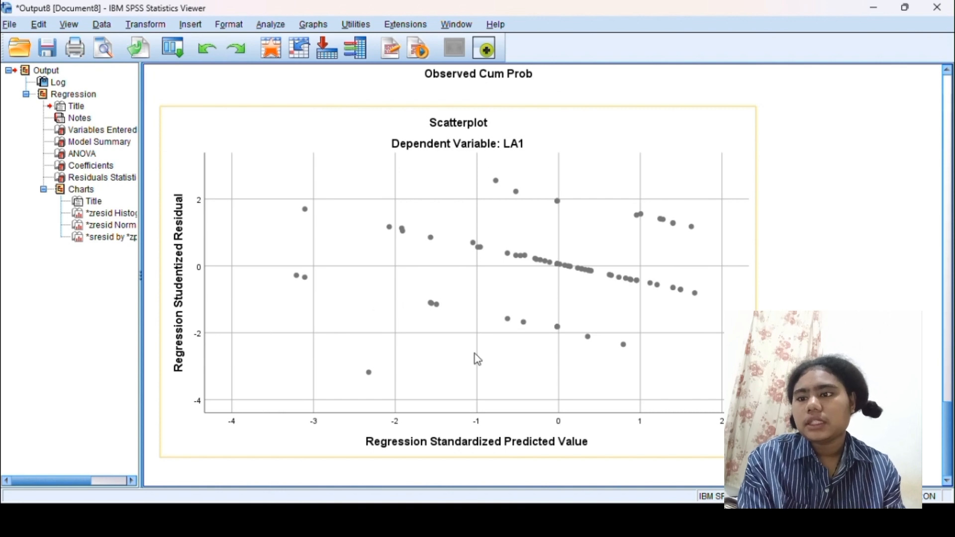
scroll(477, 359, "up", 15)
scroll(478, 358, "down", 3)
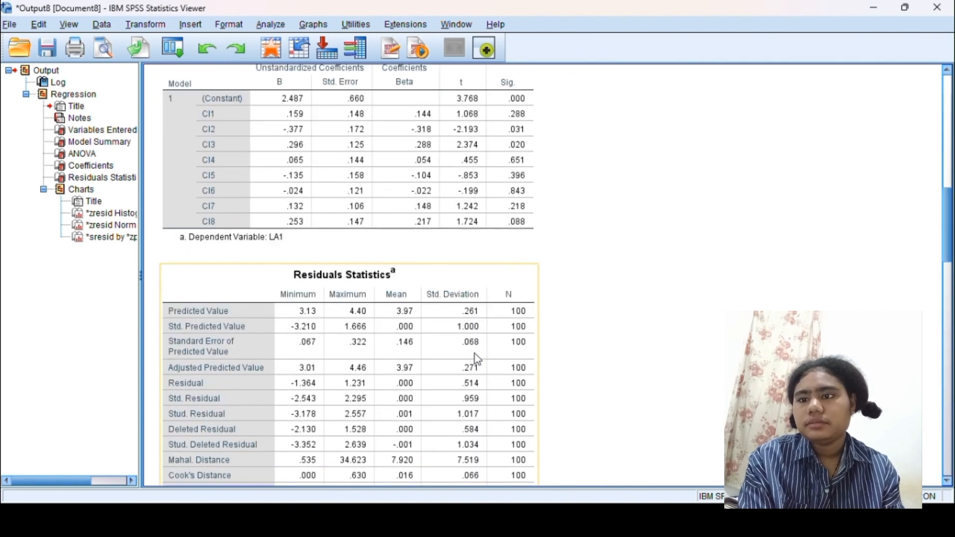
scroll(480, 304, "up", 15)
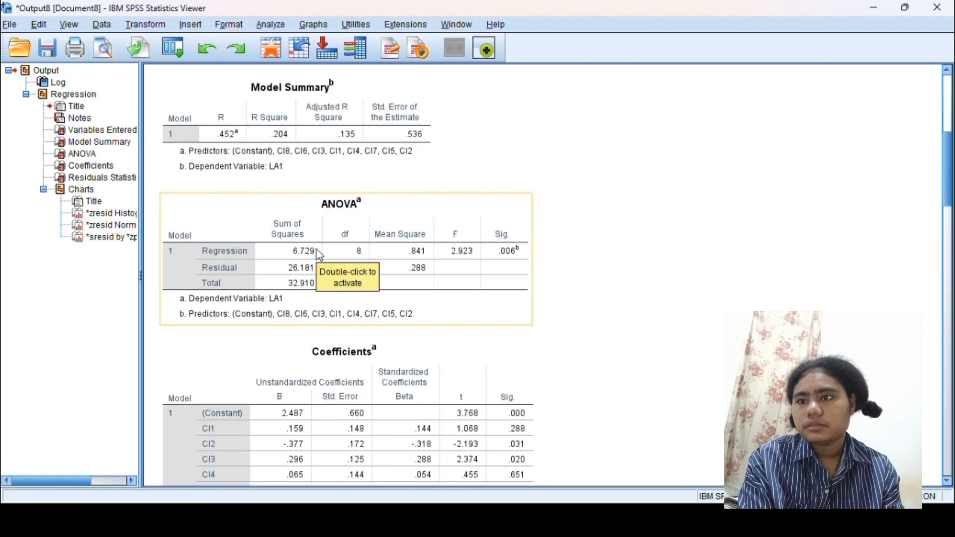
scroll(318, 250, "up", 9)
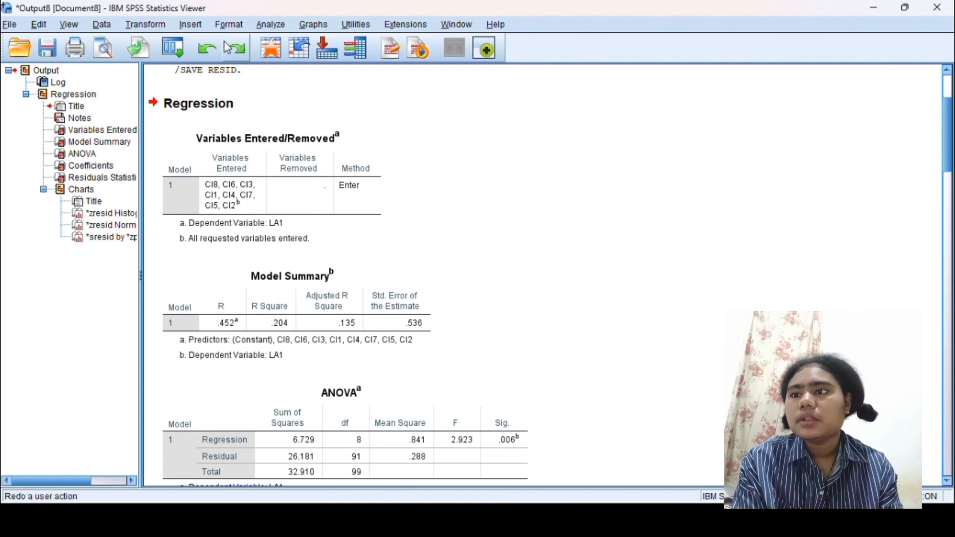
Step: Try to compute a new variable RES2 with the numeric expression ABS_RES(RES_1)
left_click(141, 26)
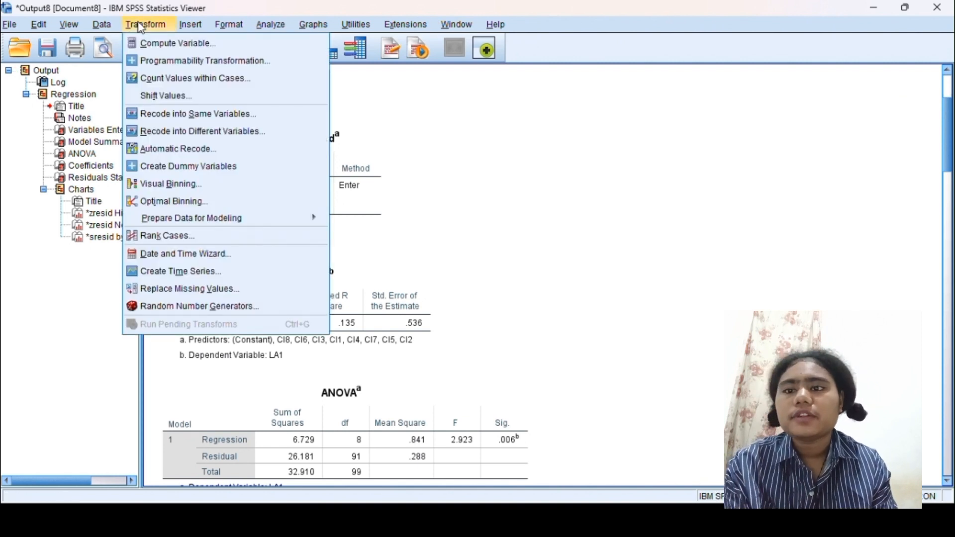
left_click(224, 42)
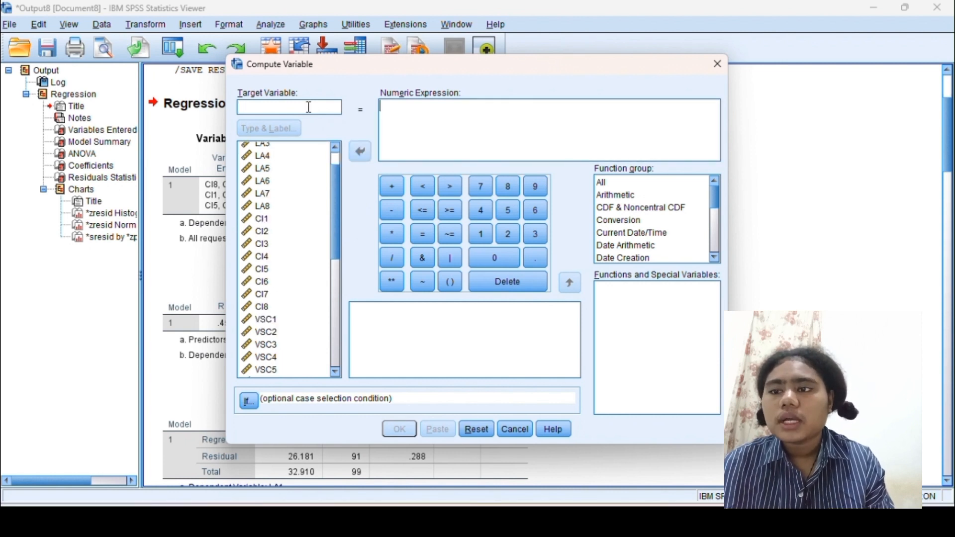
type("RES2")
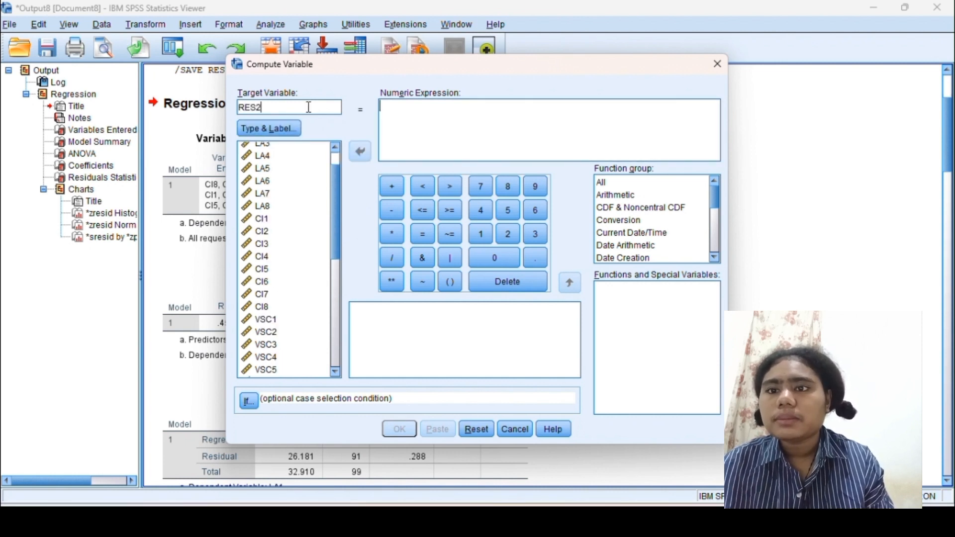
left_click(400, 117)
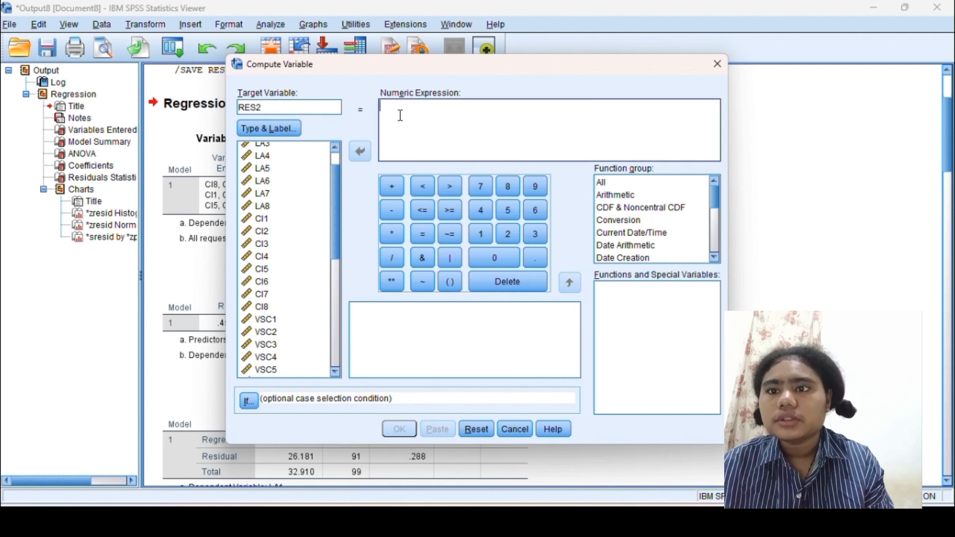
type("ABS")
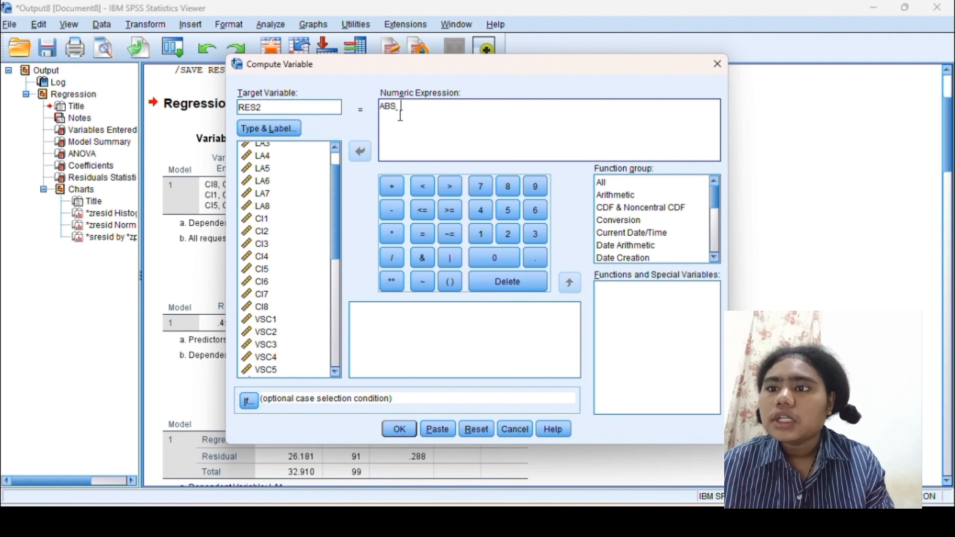
type("_RES")
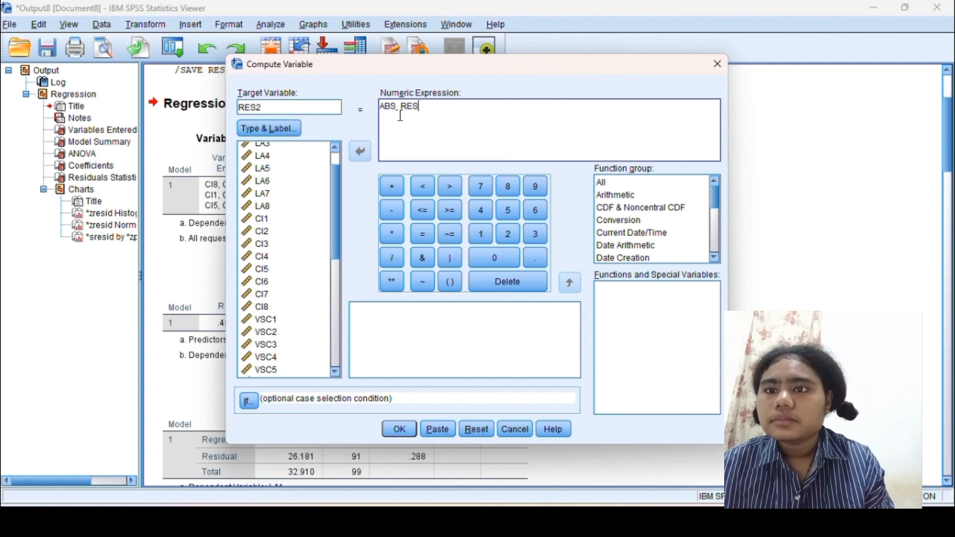
type("(RES")
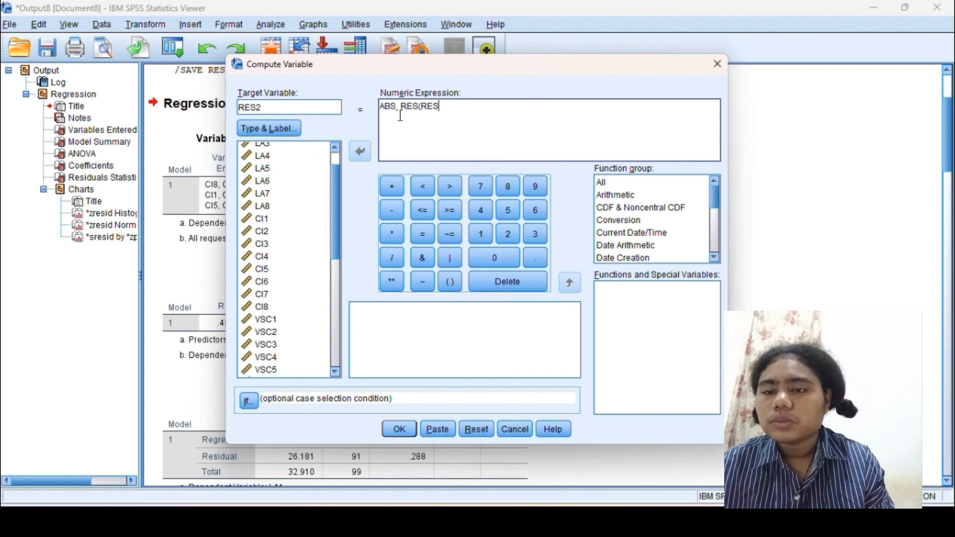
type("_")
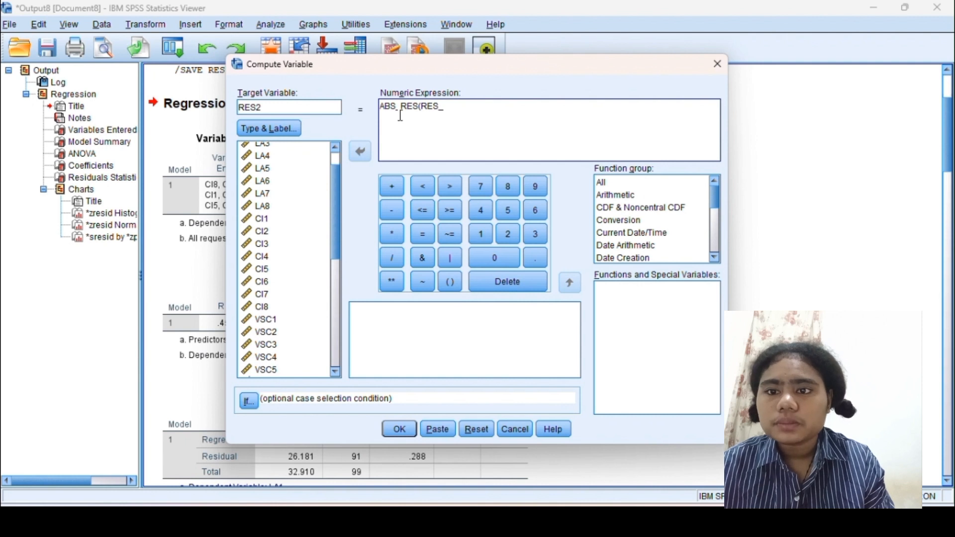
type("1)")
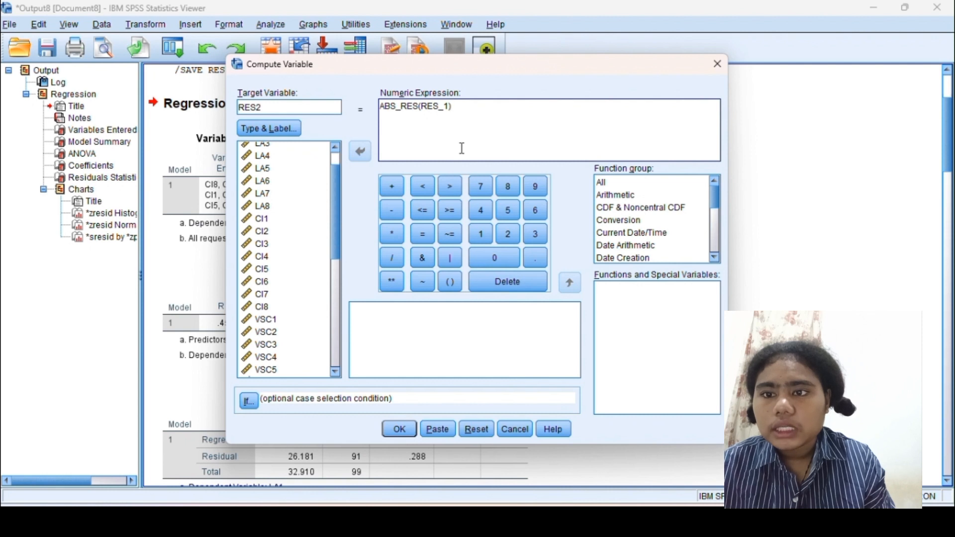
left_click(403, 430)
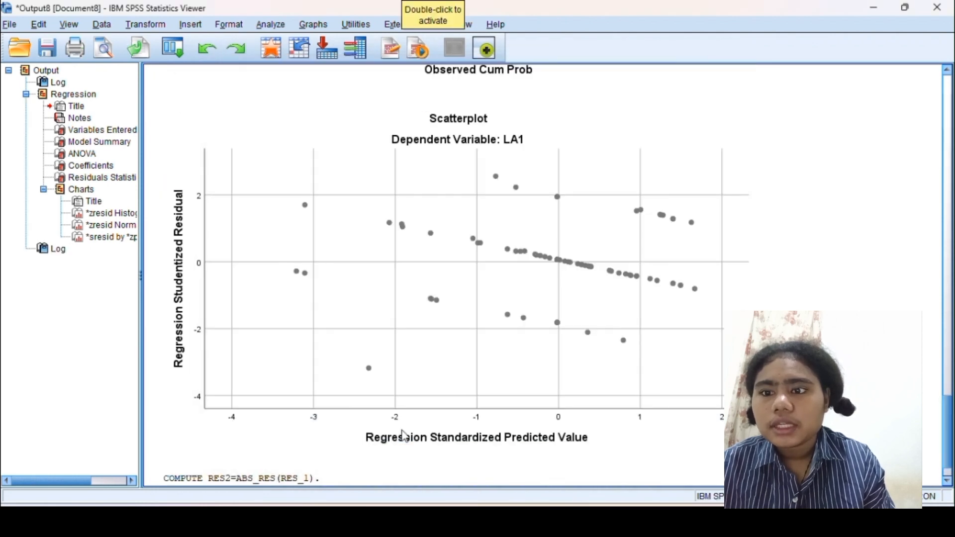
Step: Run the linear regression again with RES2 instead of LA1 as the dependent variable, keeping the CI items as independents
scroll(416, 346, "up", 10)
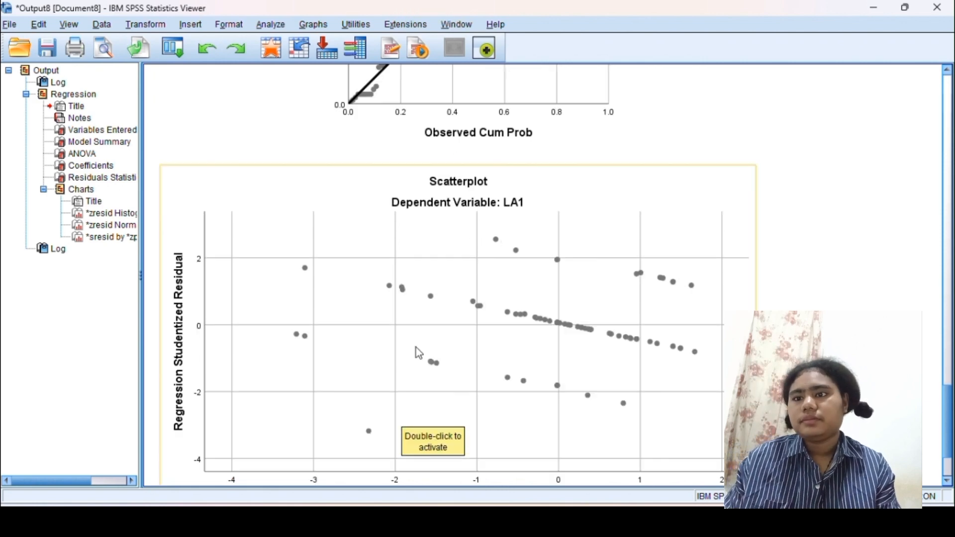
scroll(418, 352, "up", 15)
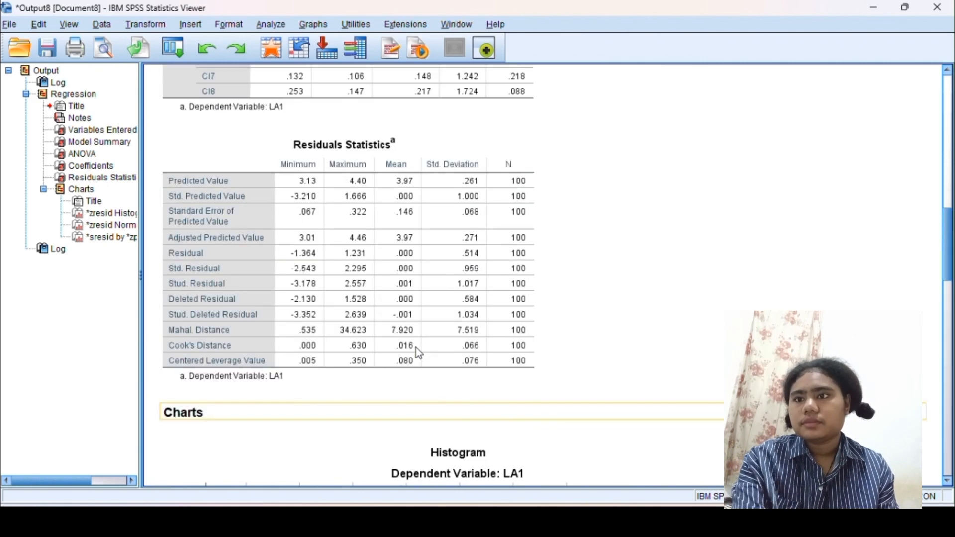
scroll(418, 352, "up", 8)
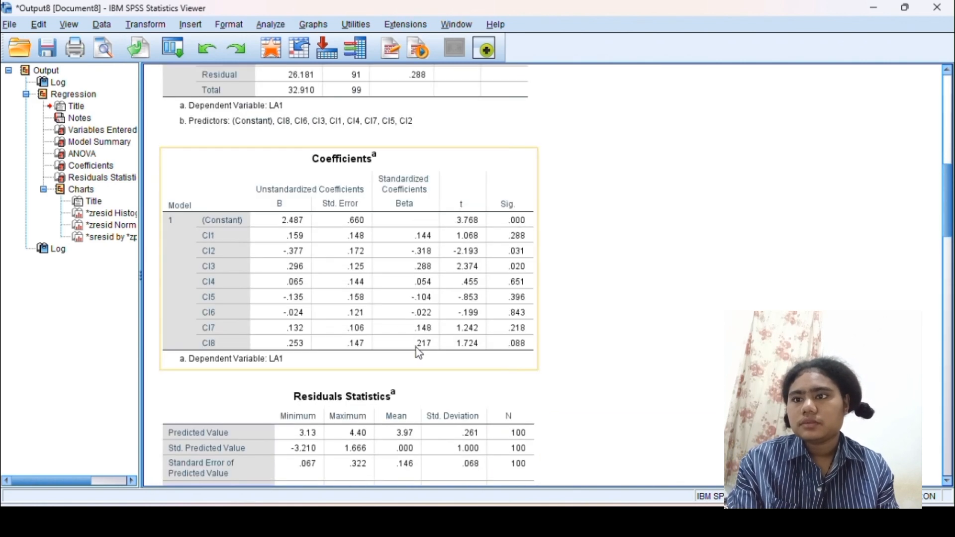
scroll(418, 352, "up", 3)
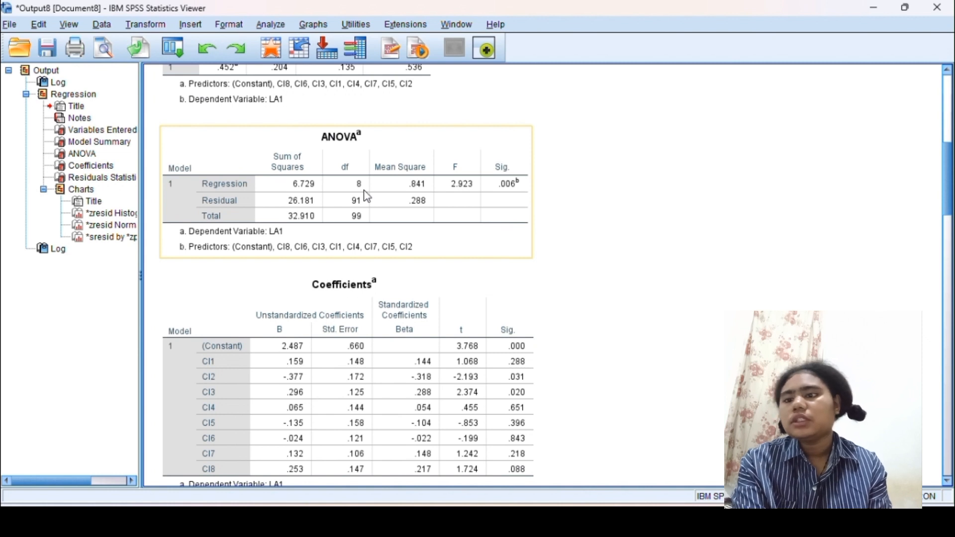
left_click(271, 24)
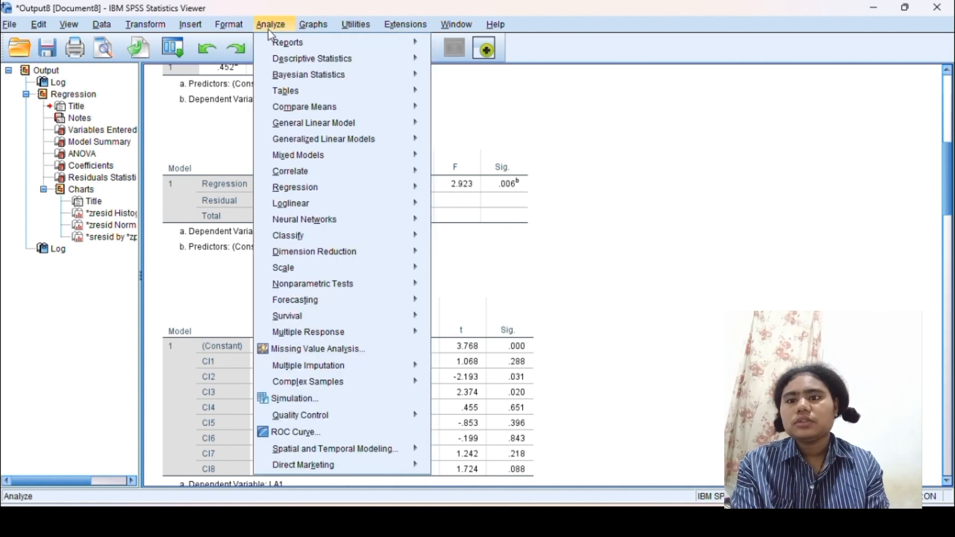
mouse_move(317, 187)
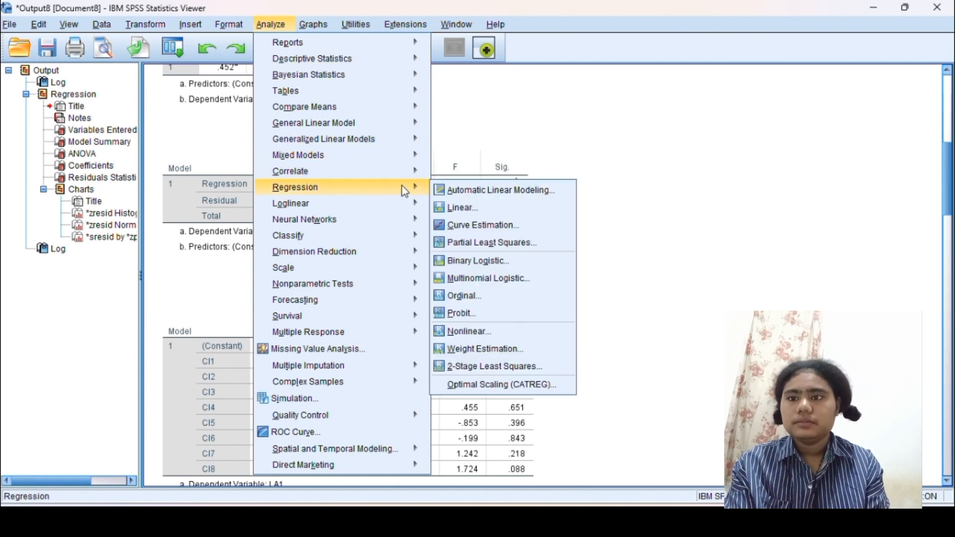
left_click(465, 206)
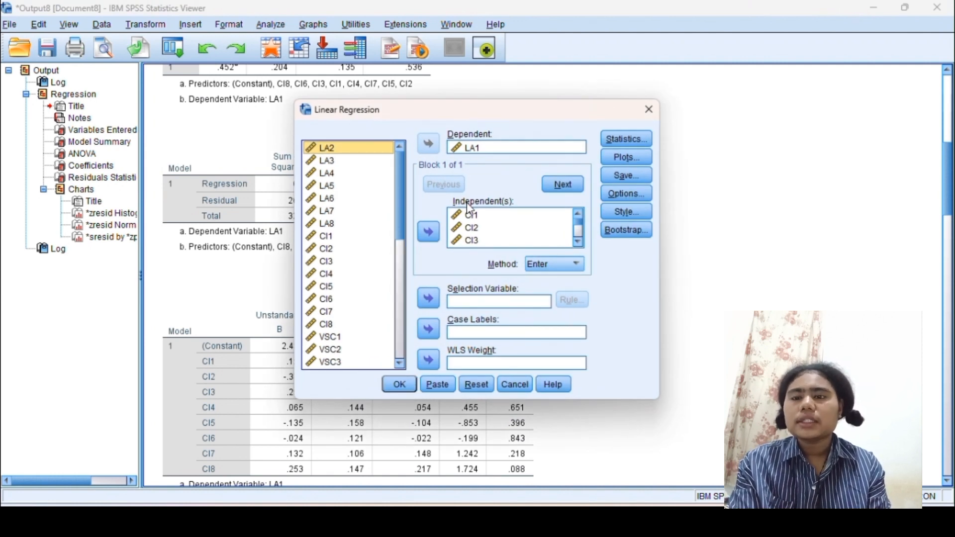
left_click(460, 148)
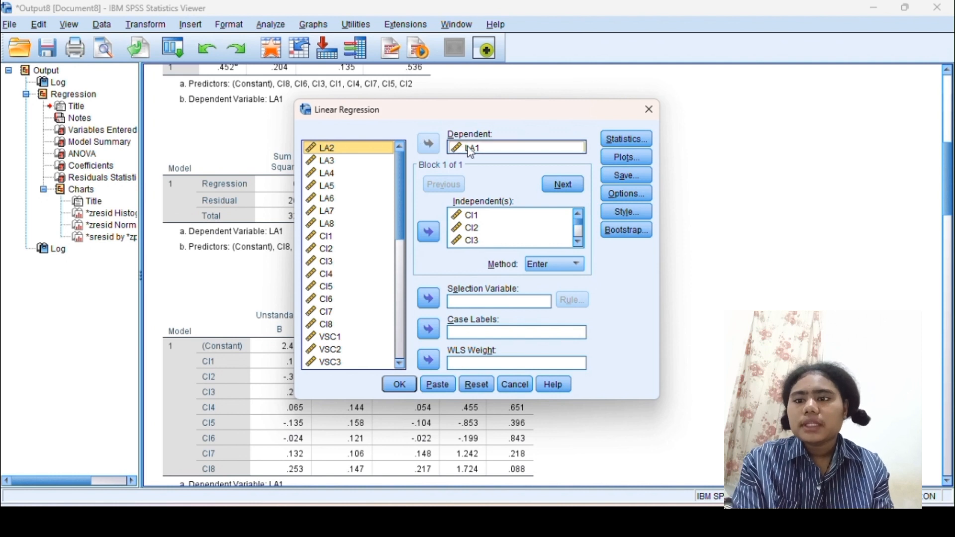
left_click(429, 144)
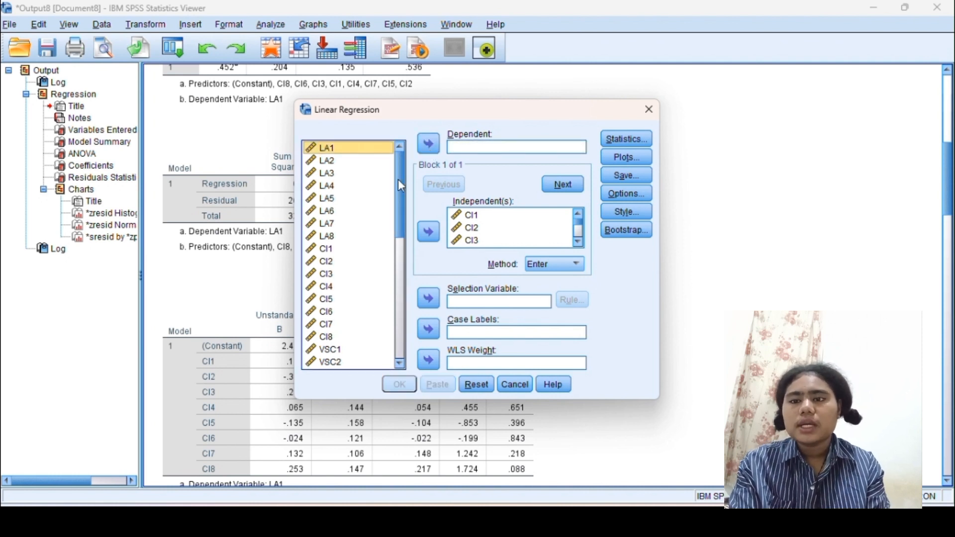
left_click_drag(402, 185, 391, 329)
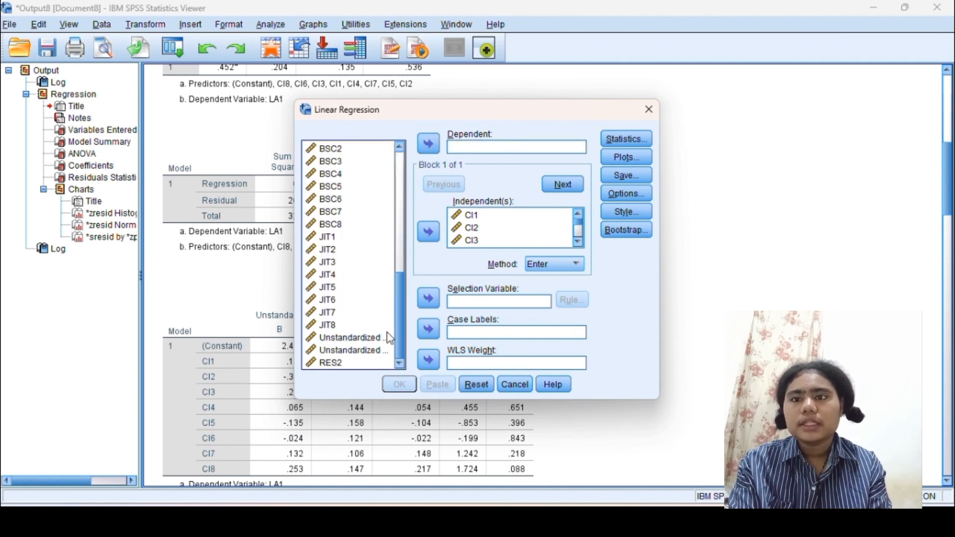
left_click(350, 366)
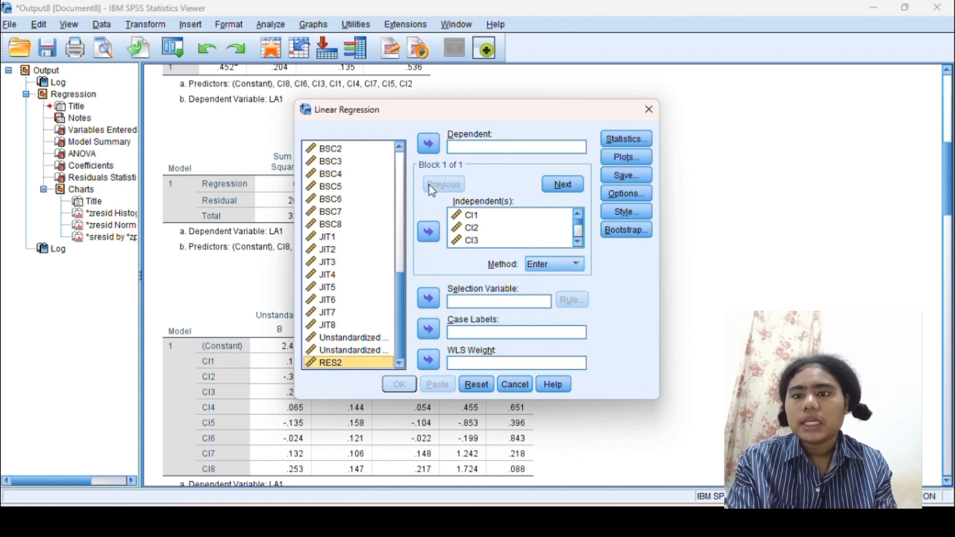
left_click(435, 146)
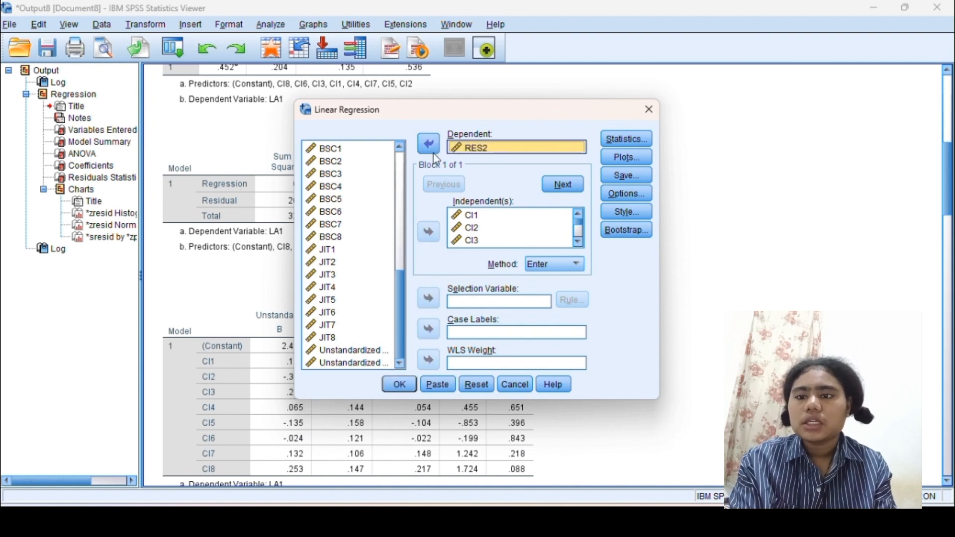
left_click(404, 389)
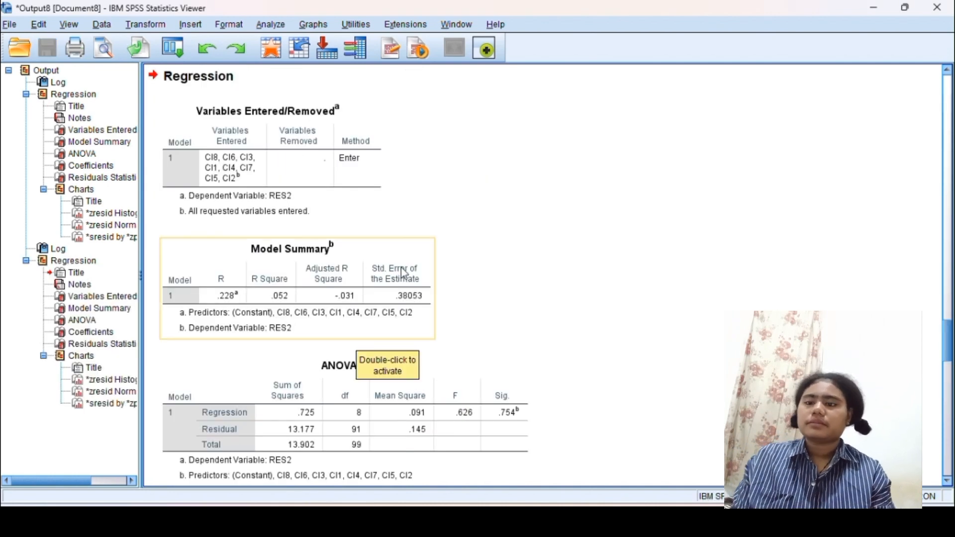
Step: Examine the RES2 regression output, from the coefficients through the residual histogram, P-P plot and scatterplot and back to the ANOVA table
scroll(405, 270, "down", 5)
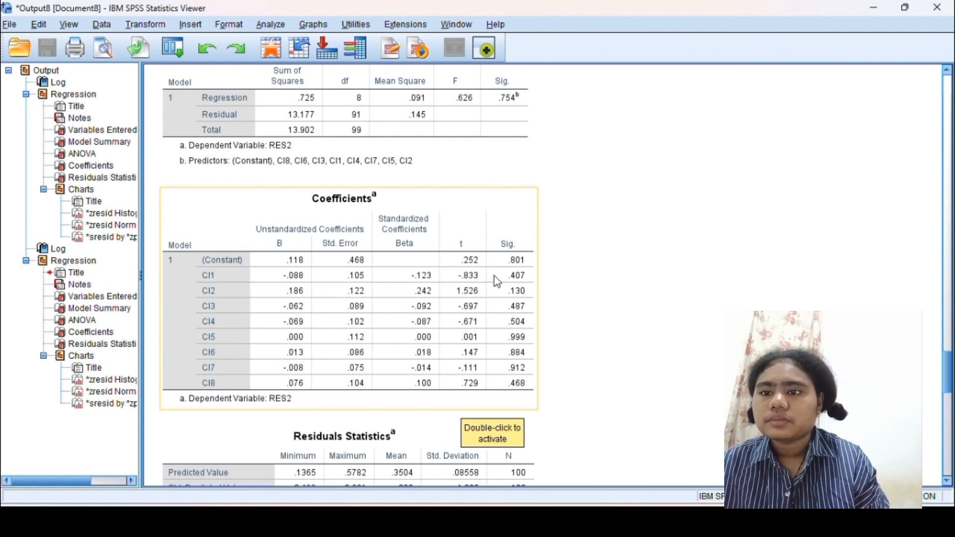
scroll(568, 392, "down", 15)
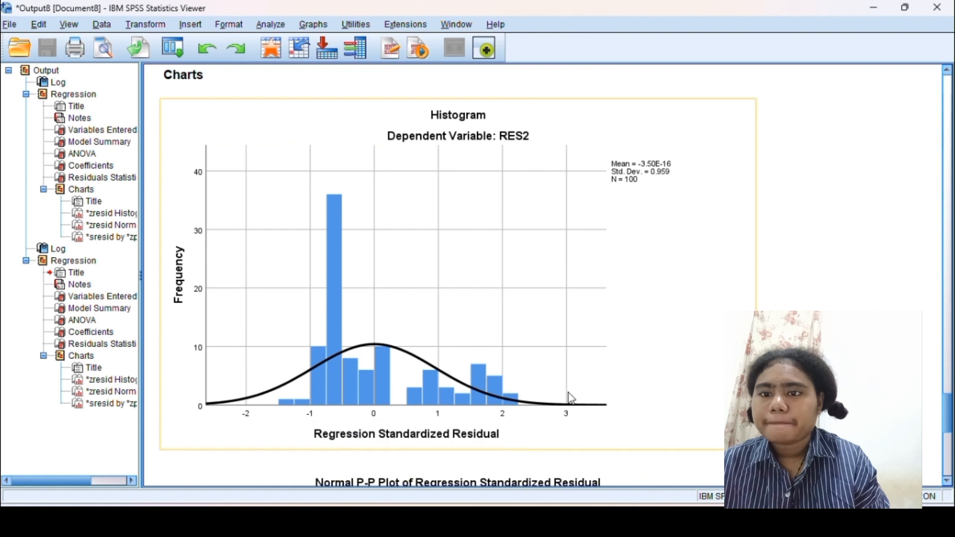
scroll(570, 395, "down", 10)
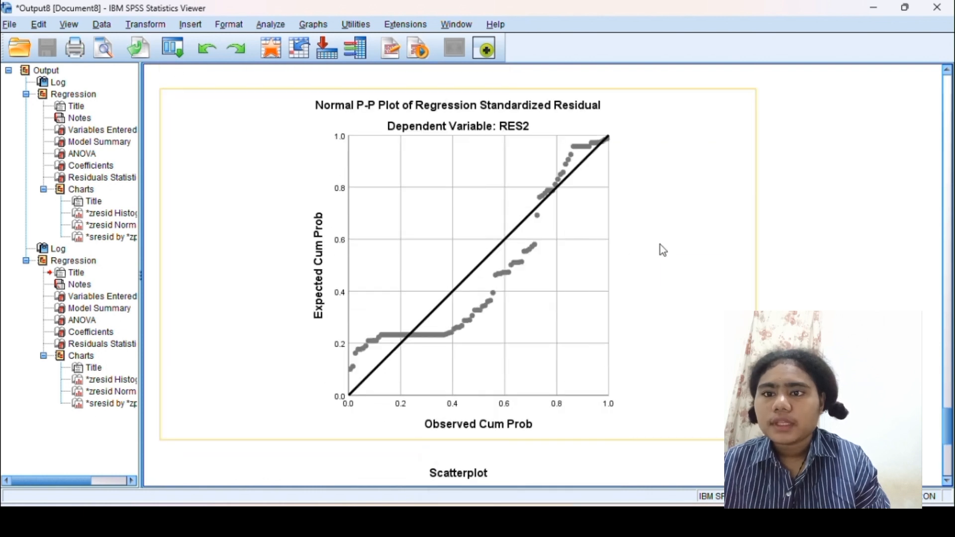
scroll(663, 248, "down", 8)
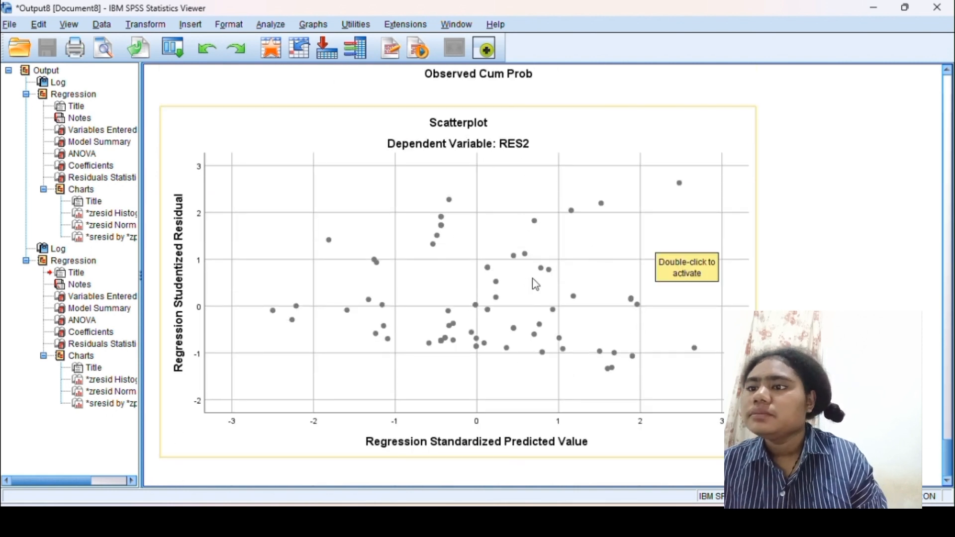
scroll(783, 253, "up", 10)
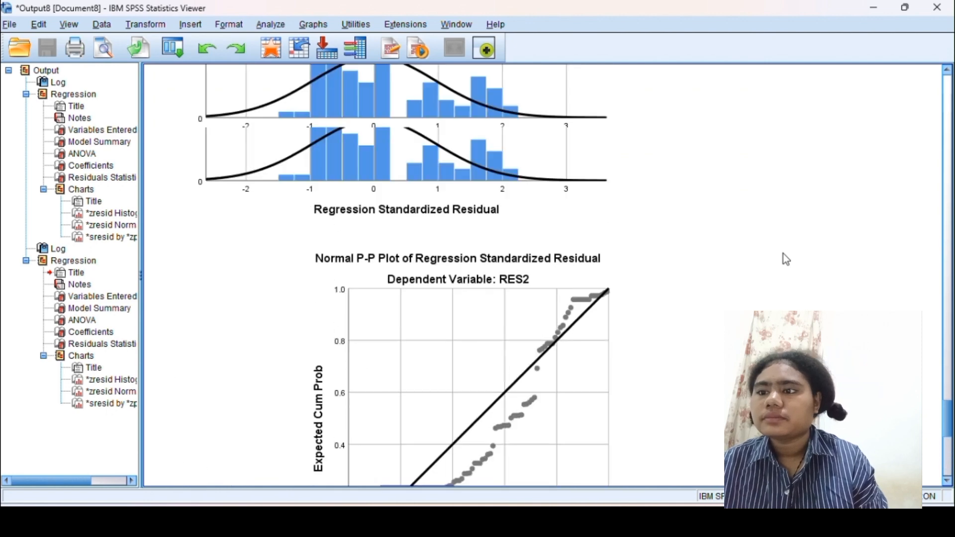
scroll(783, 258, "up", 3)
scroll(786, 259, "up", 1)
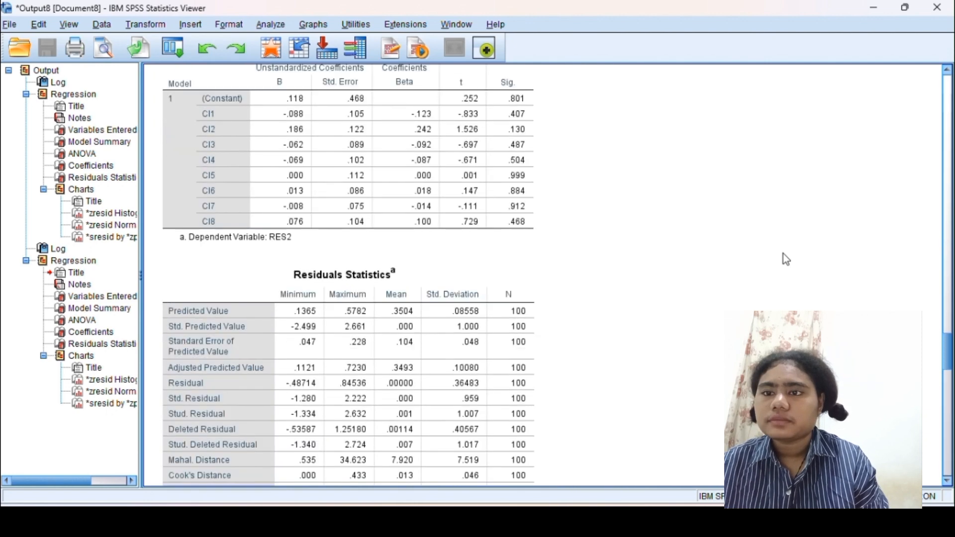
scroll(783, 253, "up", 1)
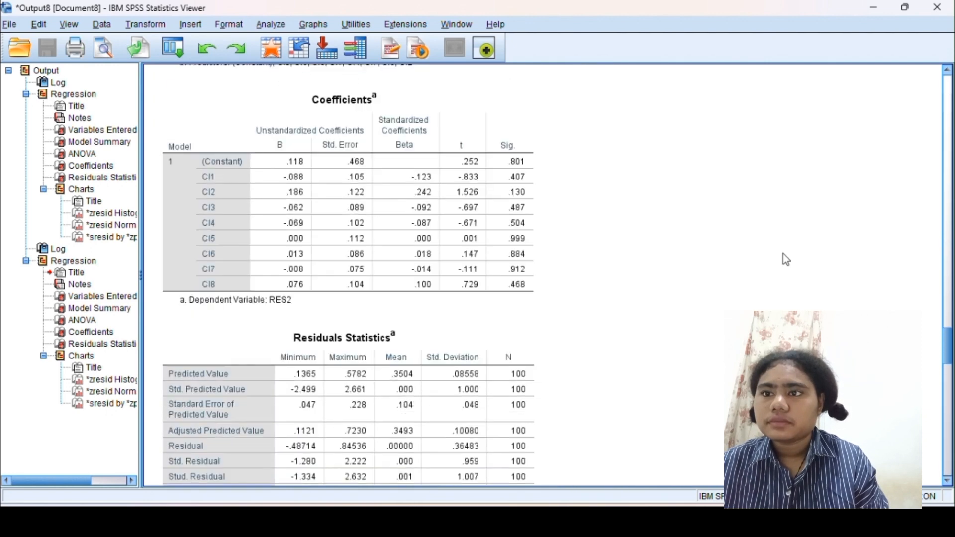
scroll(783, 253, "up", 2)
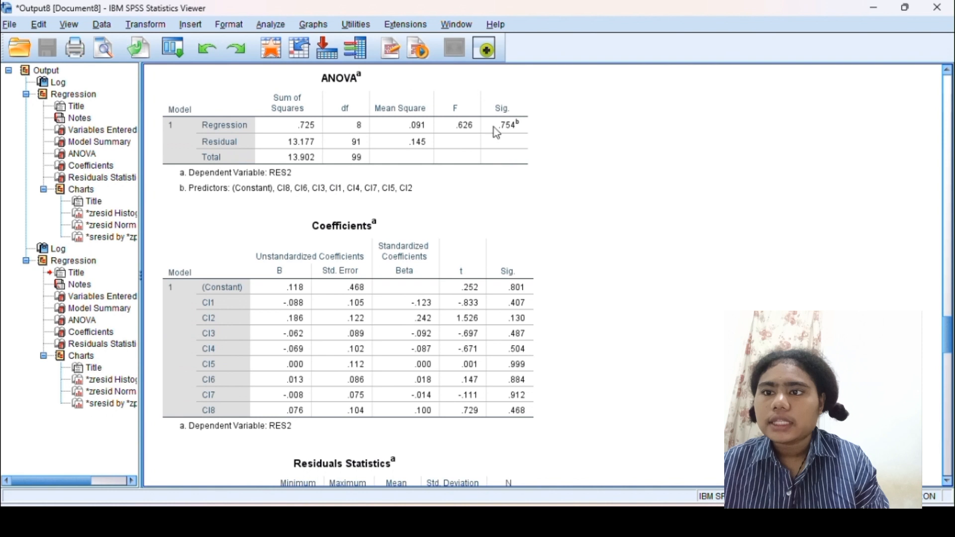
Step: Set up a linear regression with LA1 as the dependent variable and all items from CI1 through JIT8 as independent variables
left_click(280, 30)
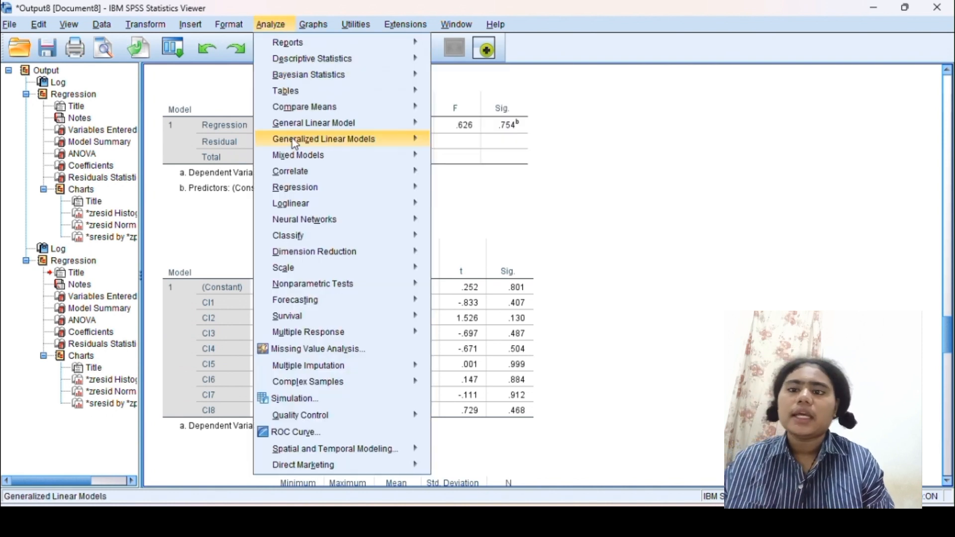
mouse_move(320, 188)
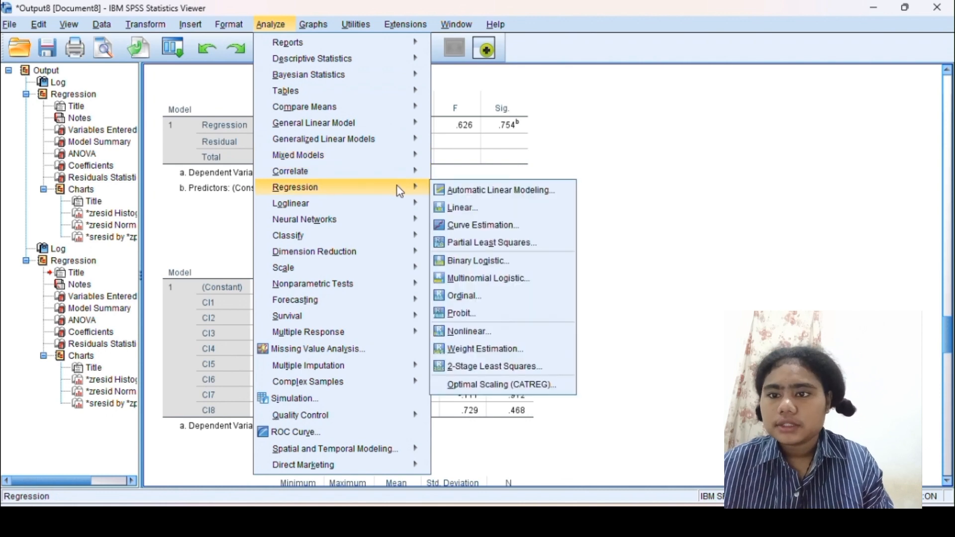
left_click(473, 208)
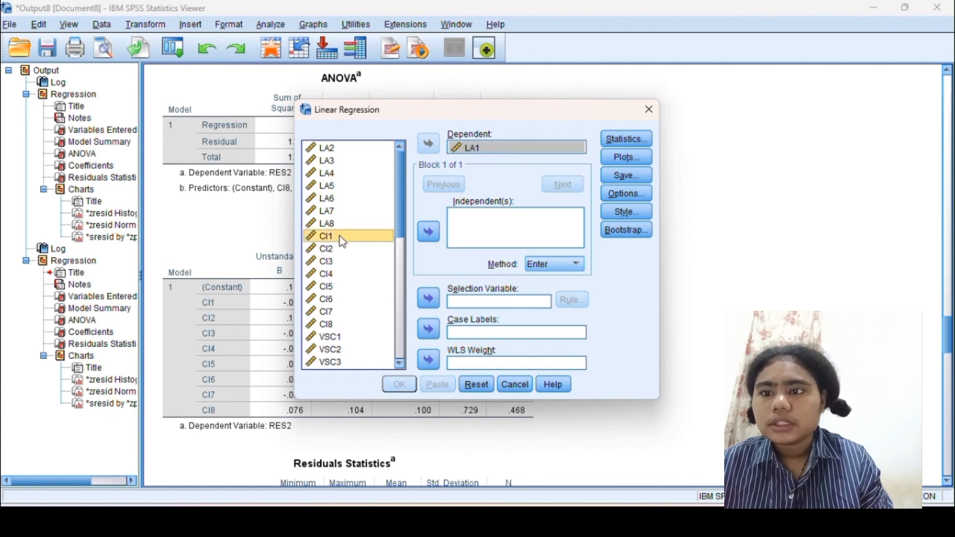
key("shift+Down")
key("shift+Down")
key("shift+Down")
key("shift+Down")
key("shift+Down")
key("shift+Down")
key("shift+Down")
key("shift+Down")
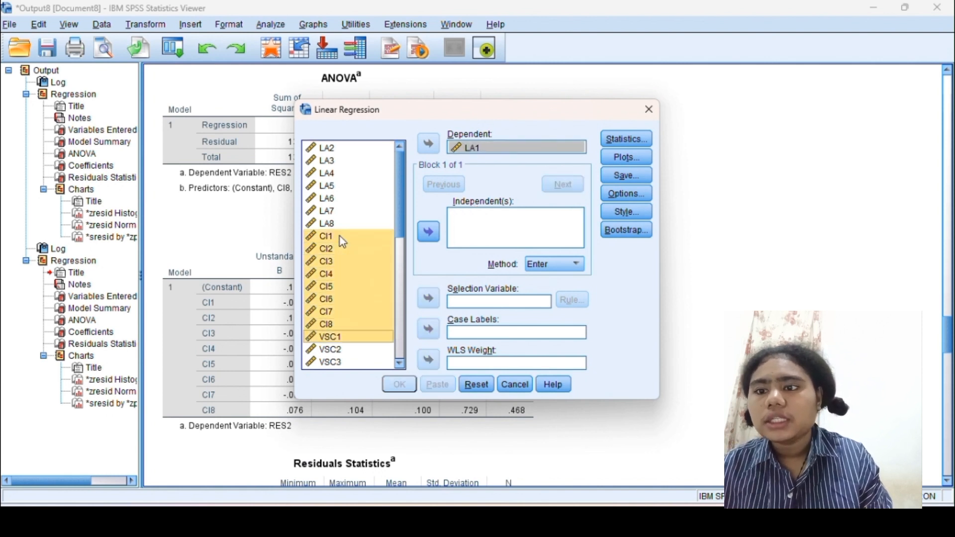
key("shift+Down")
key("shift+Down")
key("shift+Down")
key("shift+Down")
key("shift+Down")
key("shift+Down")
key("shift+Down")
key("shift+Down")
key("shift+Down")
key("shift+Down")
key("shift+Down")
key("shift+Down")
key("shift+Down")
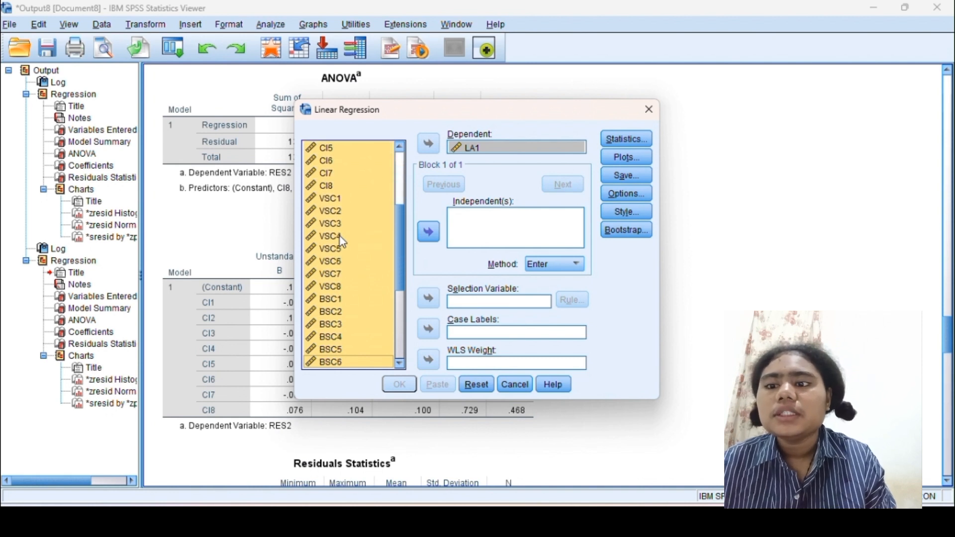
key("shift+Down")
key("shift+Down")
key("shift+Down")
key("shift+Down")
key("shift+Down")
key("shift+Down")
key("shift+Down")
key("shift+Down")
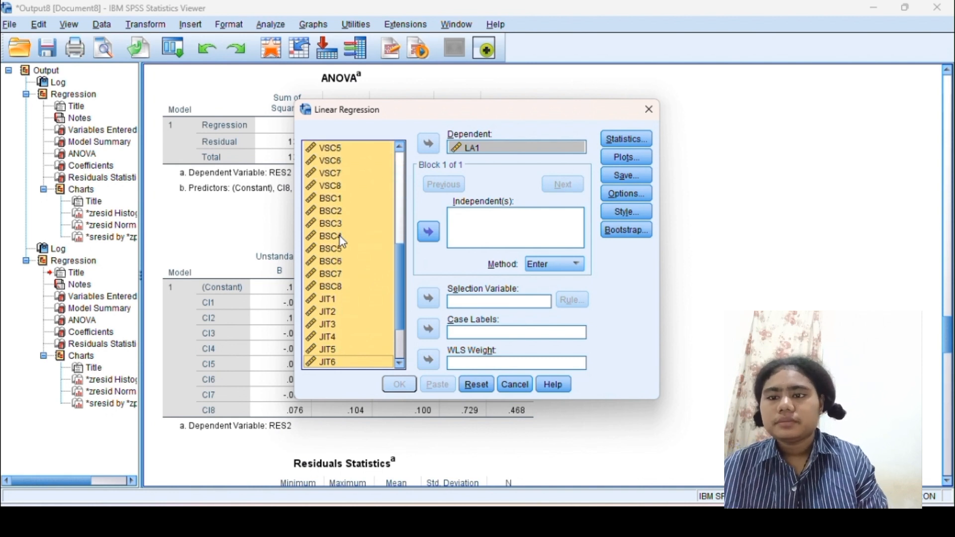
key("shift+Down")
key("shift+Down")
key("shift+Down")
key("shift+Up")
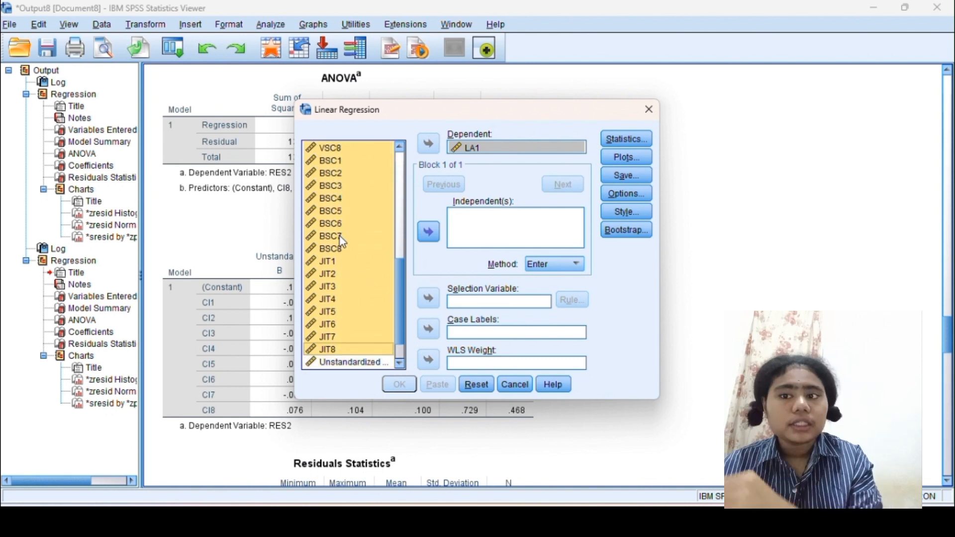
left_click(429, 231)
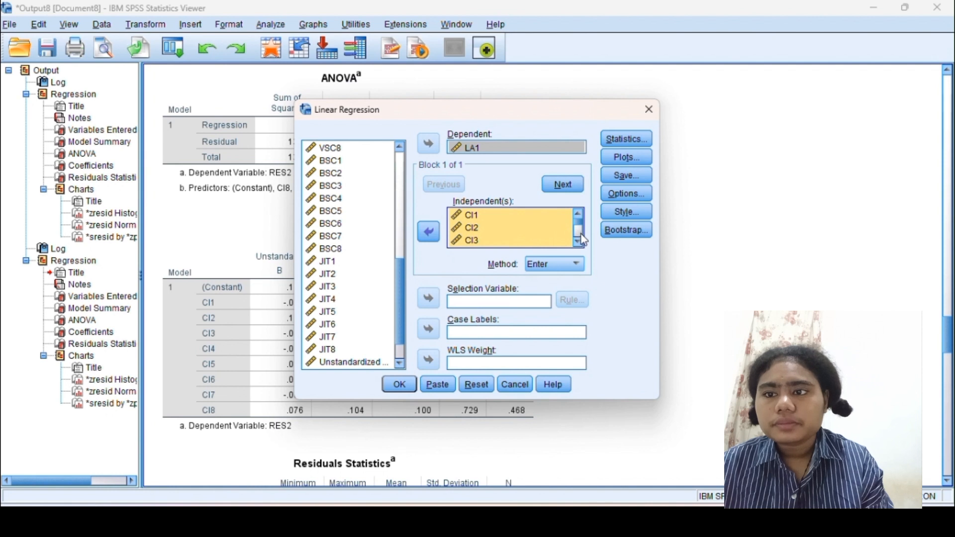
Step: Run the LA1 regression with collinearity diagnostics and descriptives enabled and model fit and estimates turned off
scroll(349, 219, "up", 1)
scroll(350, 219, "up", 5)
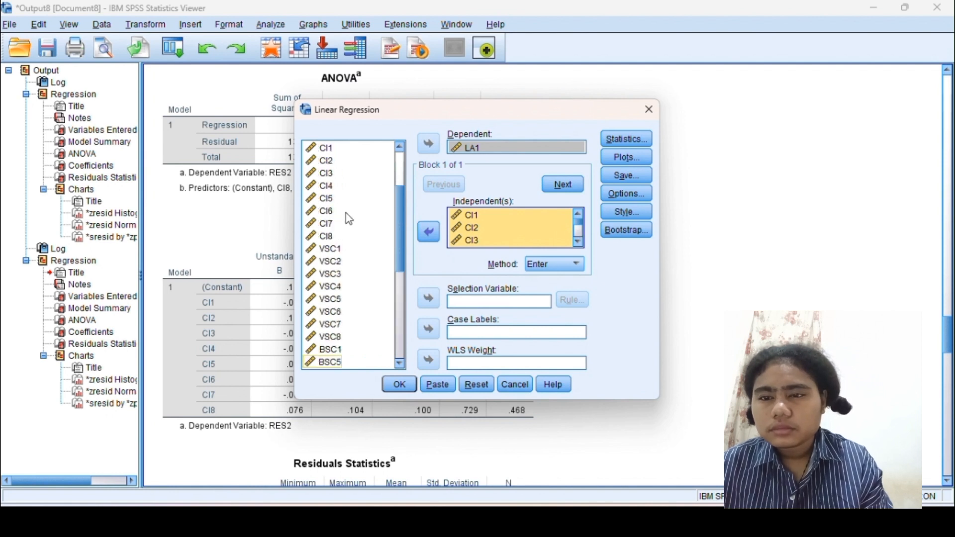
scroll(349, 219, "down", 7)
scroll(347, 215, "up", 8)
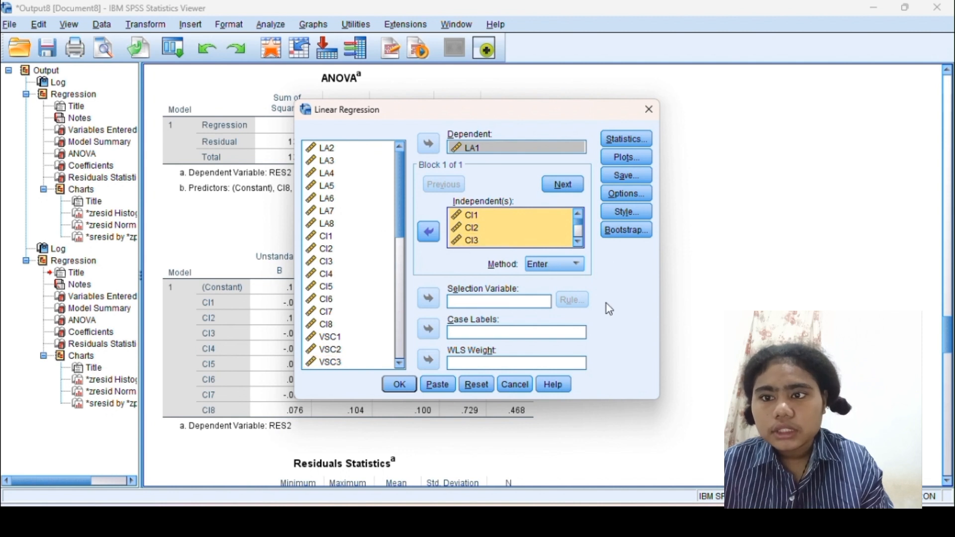
left_click(631, 142)
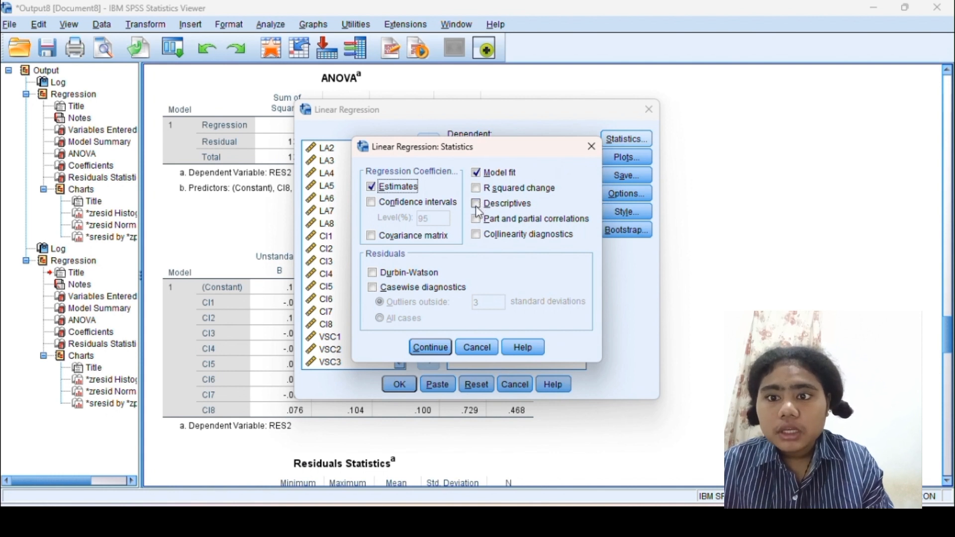
left_click(477, 235)
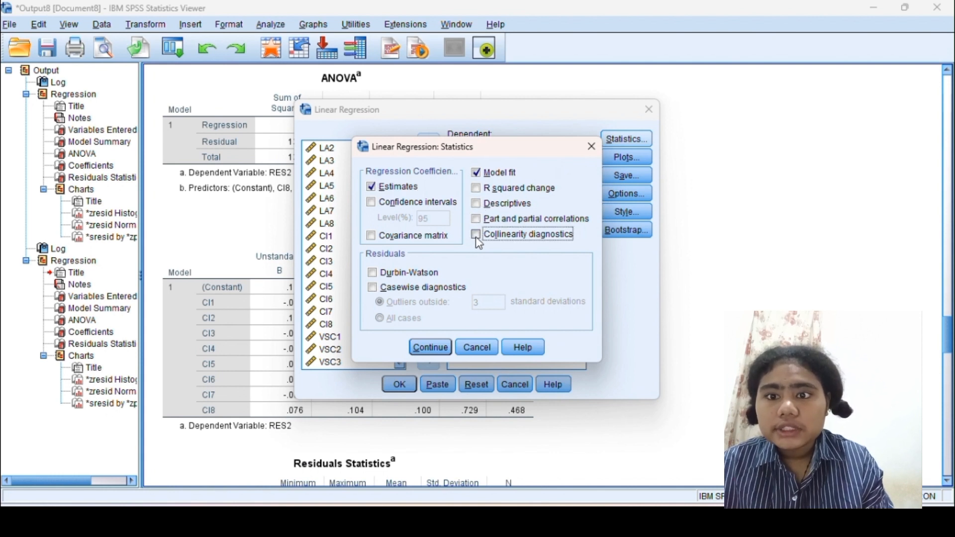
left_click(477, 204)
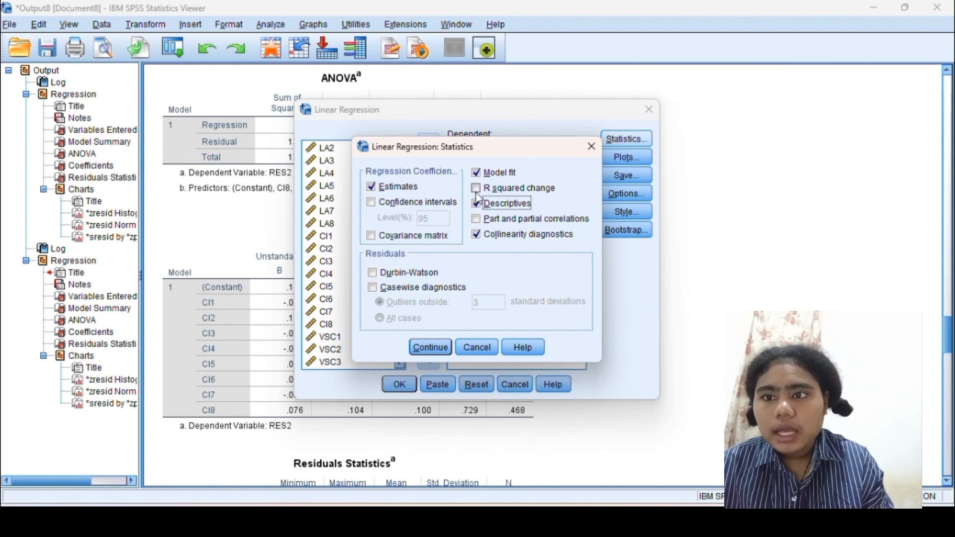
left_click(476, 175)
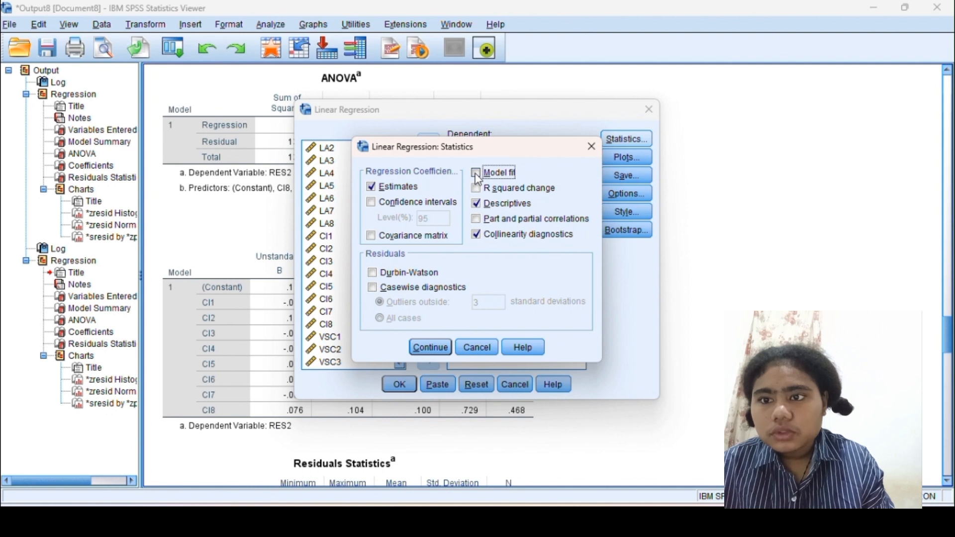
left_click(370, 188)
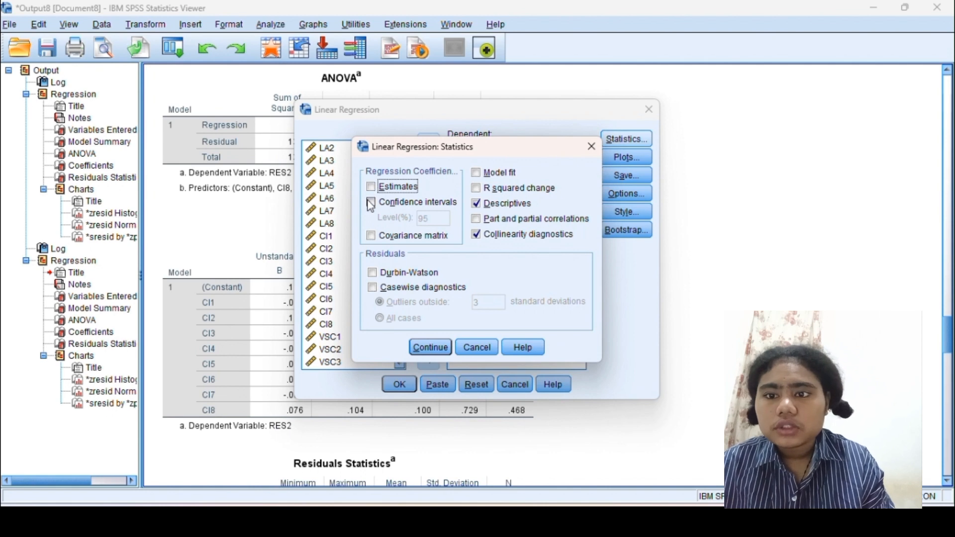
left_click(426, 350)
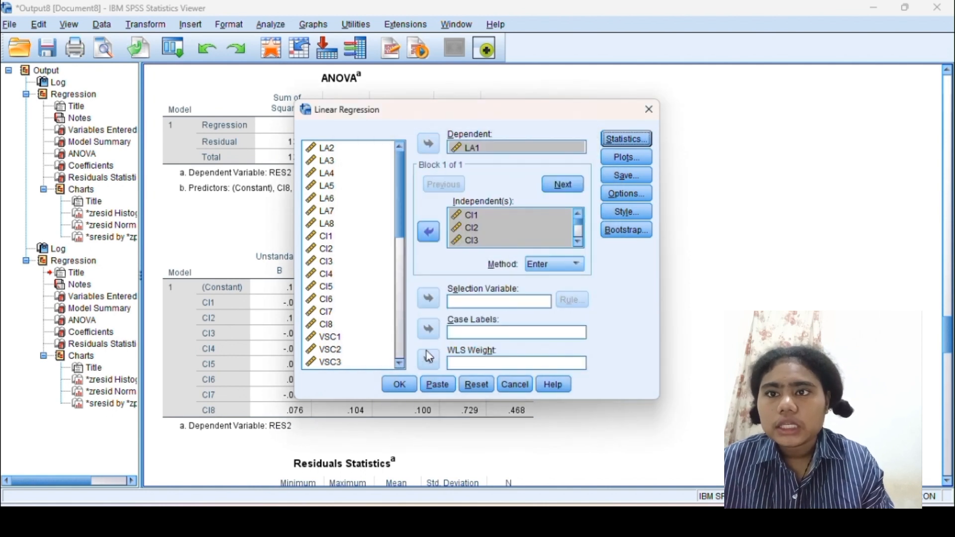
left_click(403, 384)
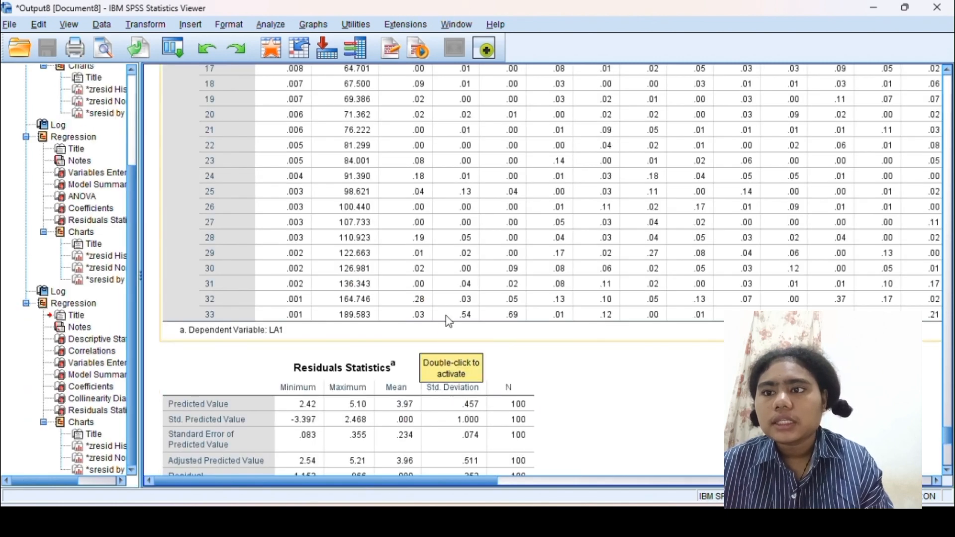
Step: Examine the LA1 regression output, especially the Pearson correlation, significance and N sections of the Correlations table, back to the syntax and descriptive statistics
scroll(446, 315, "up", 5)
scroll(446, 319, "up", 20)
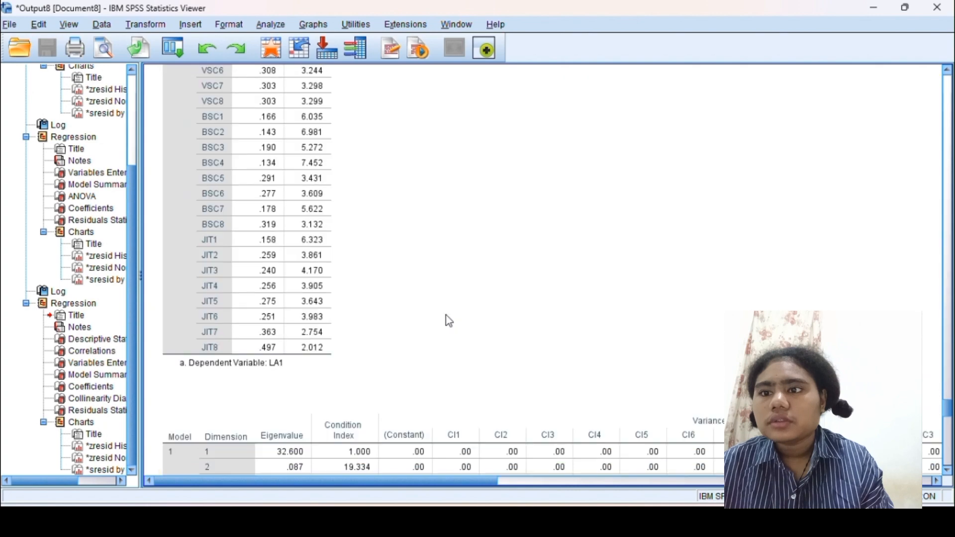
scroll(446, 316, "up", 15)
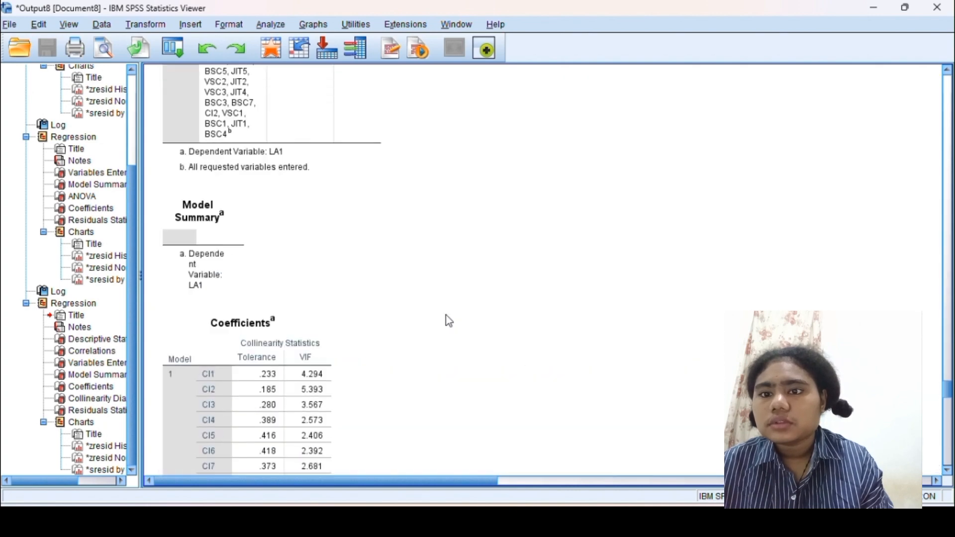
scroll(445, 315, "up", 15)
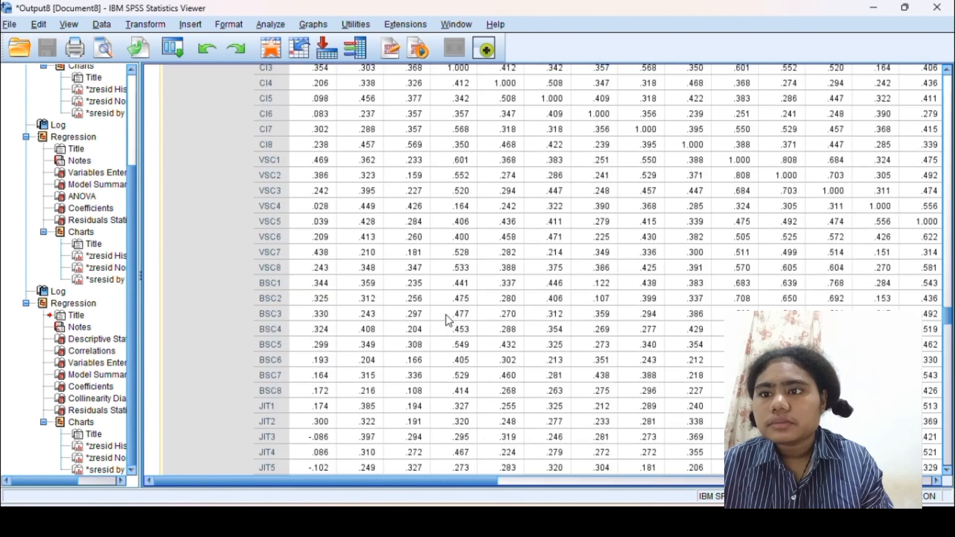
scroll(448, 319, "down", 5)
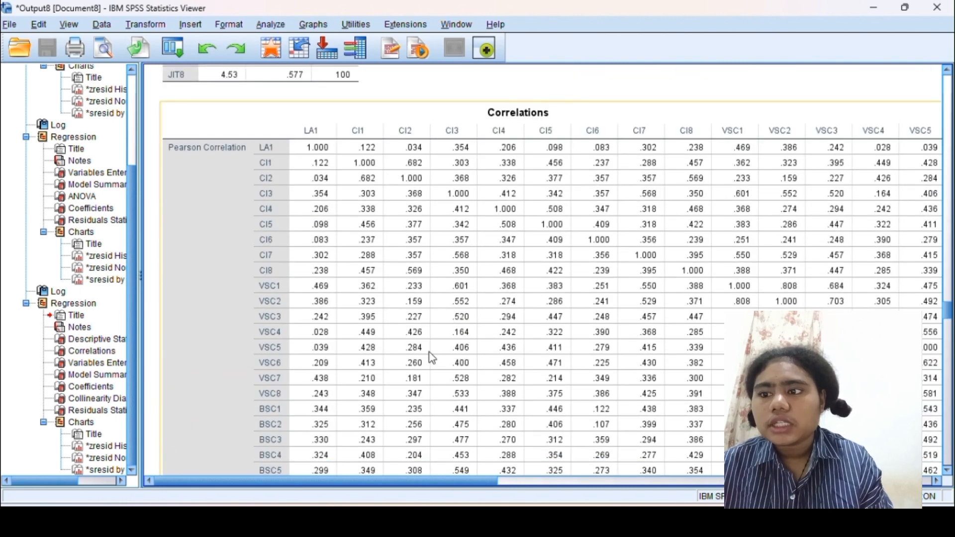
left_click_drag(413, 481, 458, 483)
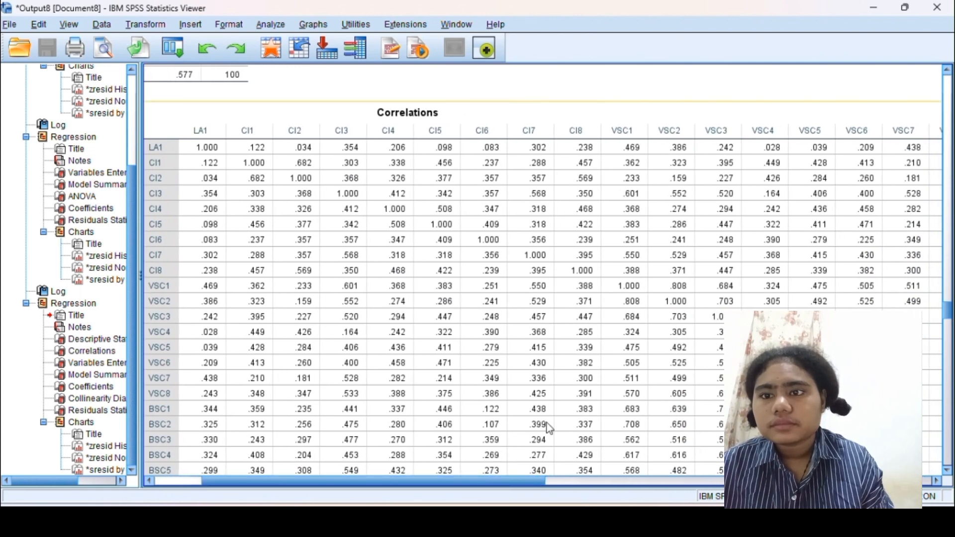
scroll(547, 423, "down", 4)
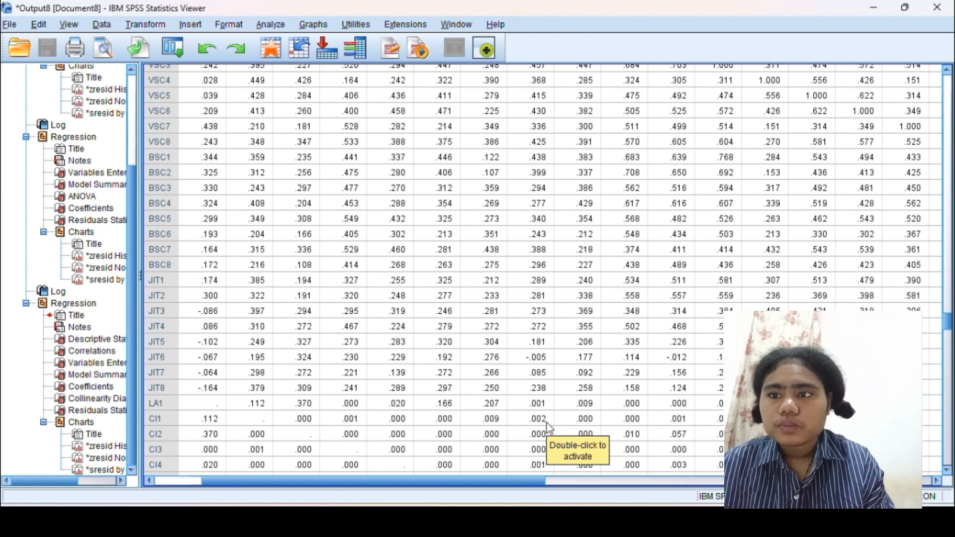
scroll(548, 423, "down", 5)
scroll(548, 423, "down", 4)
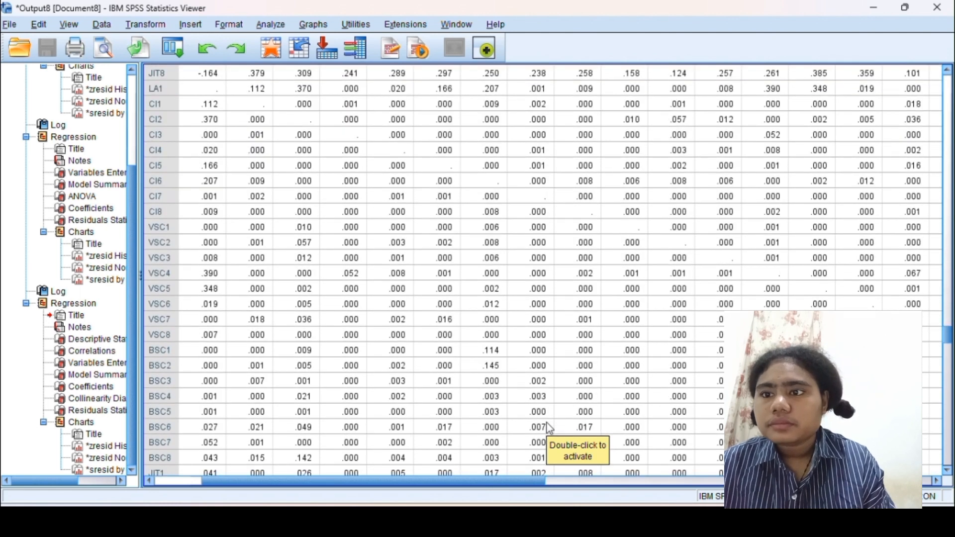
scroll(548, 423, "down", 2)
scroll(547, 423, "down", 3)
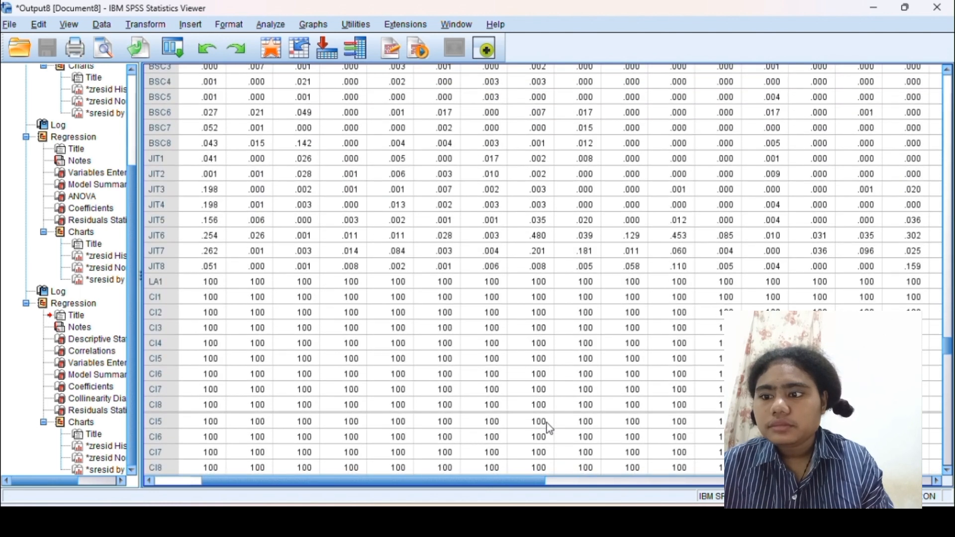
scroll(547, 423, "down", 3)
scroll(547, 423, "down", 3)
scroll(547, 423, "down", 3)
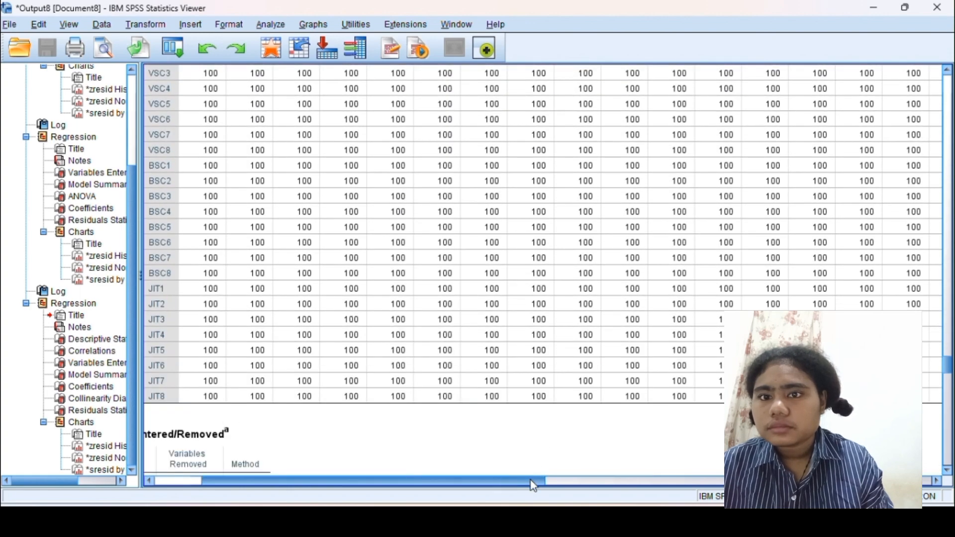
left_click_drag(533, 482, 483, 504)
scroll(613, 472, "up", 14)
scroll(611, 472, "up", 10)
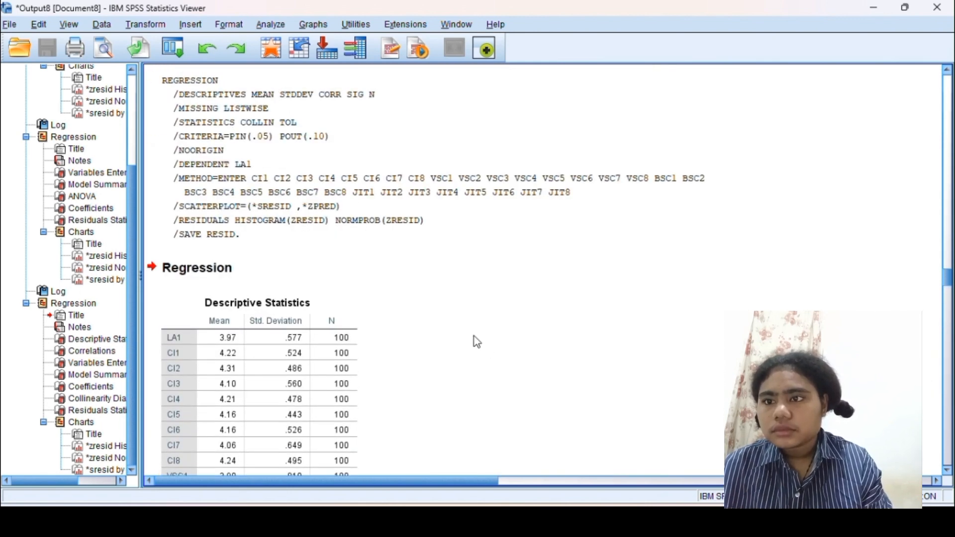
Step: Examine the Tolerance and VIF values for CI1 through JIT8 in the Coefficients table of the LA1 regression
scroll(399, 294, "down", 20)
scroll(401, 295, "down", 20)
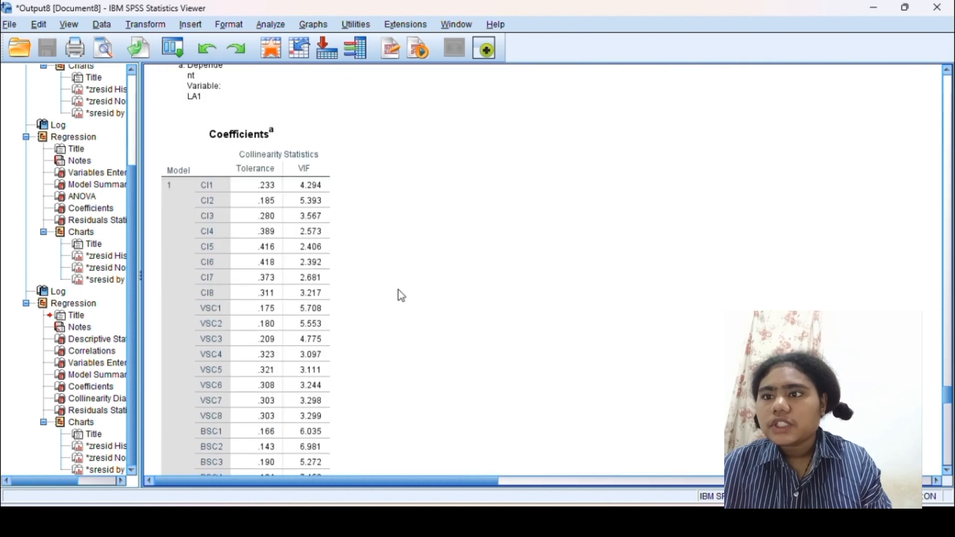
scroll(402, 296, "down", 3)
left_click(322, 236)
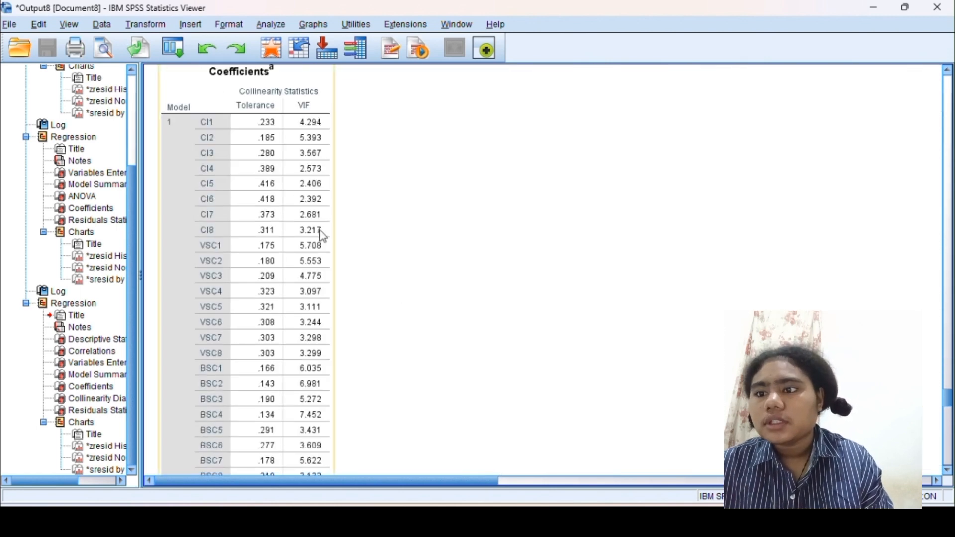
scroll(270, 257, "down", 6)
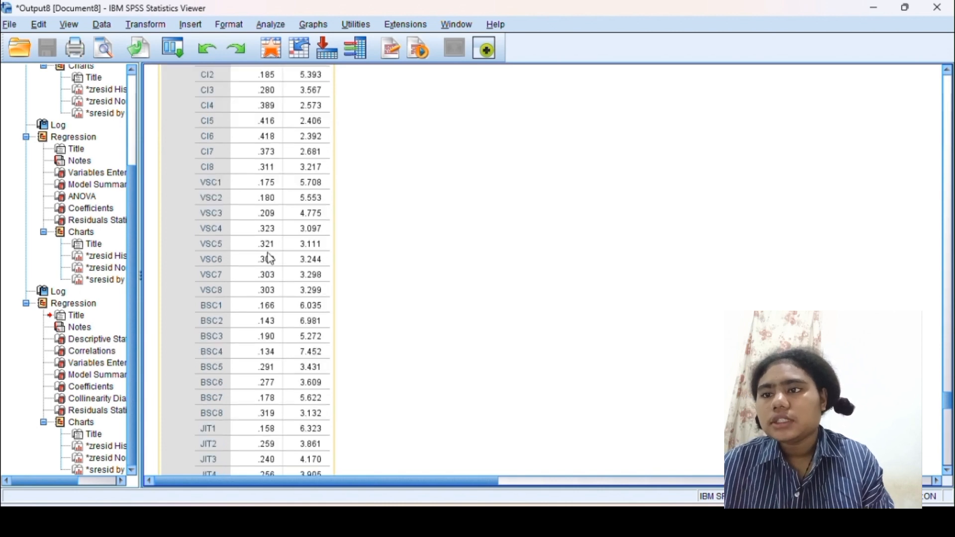
scroll(271, 258, "down", 9)
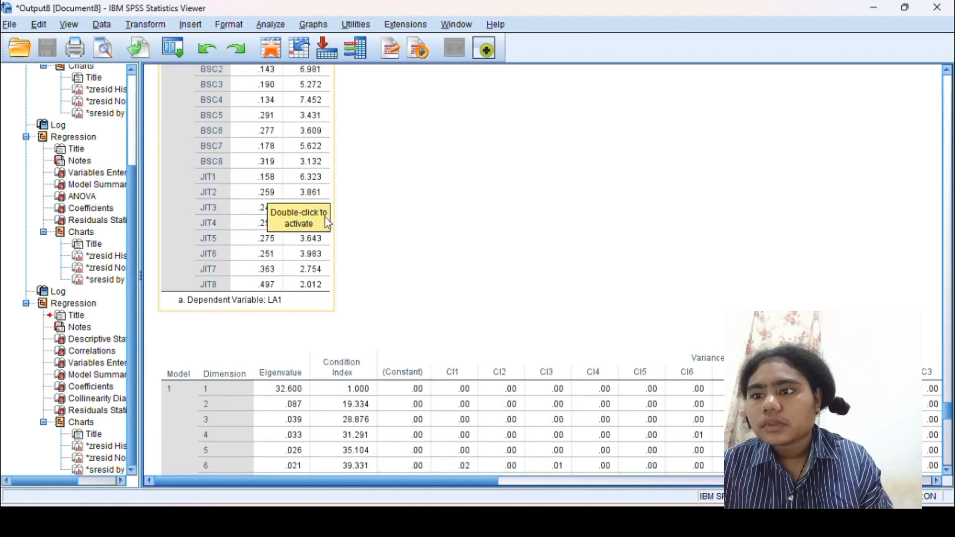
left_click(345, 233)
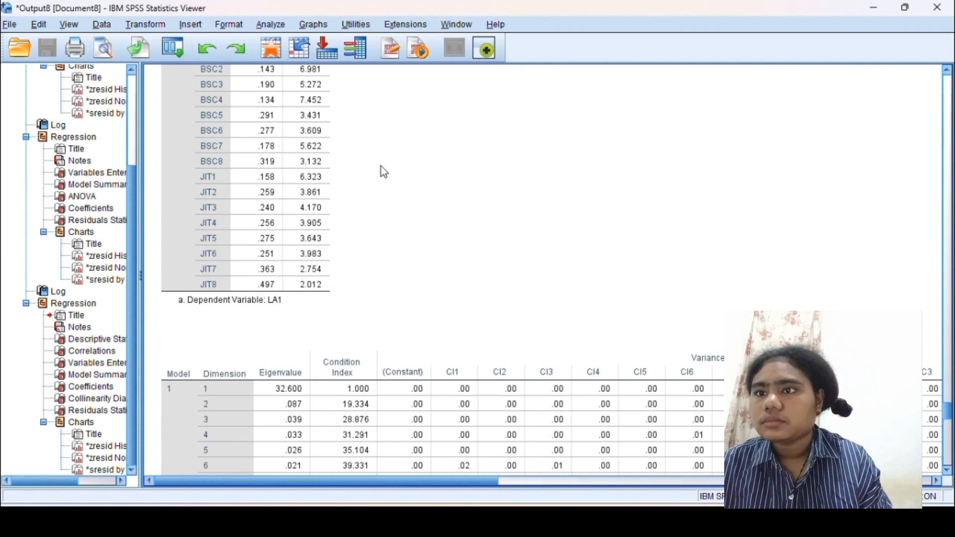
Step: Run the linear regression again with LA1 as the dependent variable and the same independent variables and settings
left_click(270, 25)
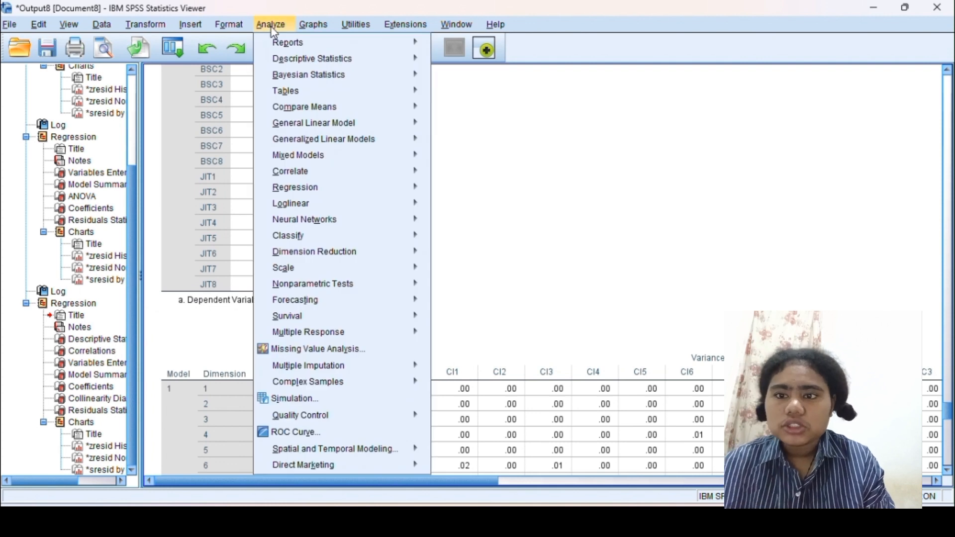
mouse_move(322, 195)
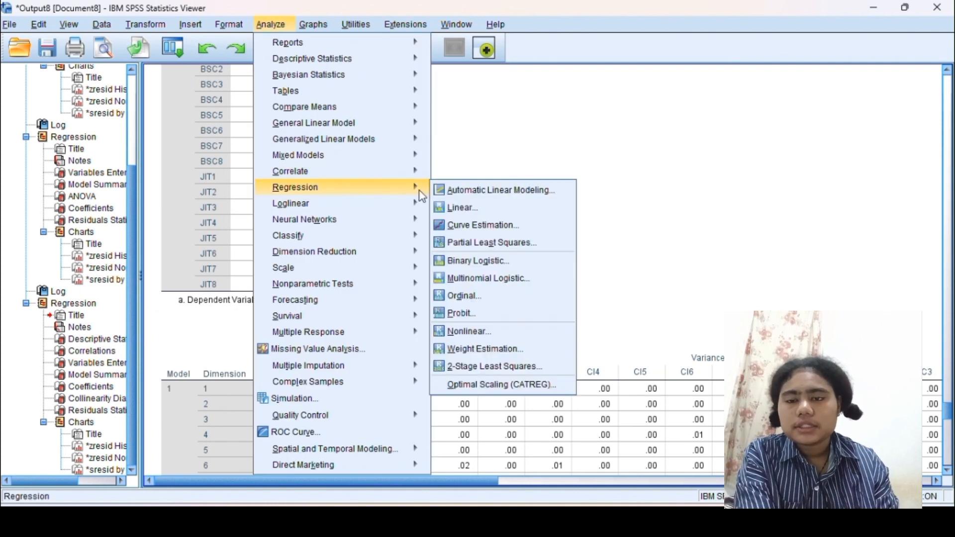
left_click(458, 209)
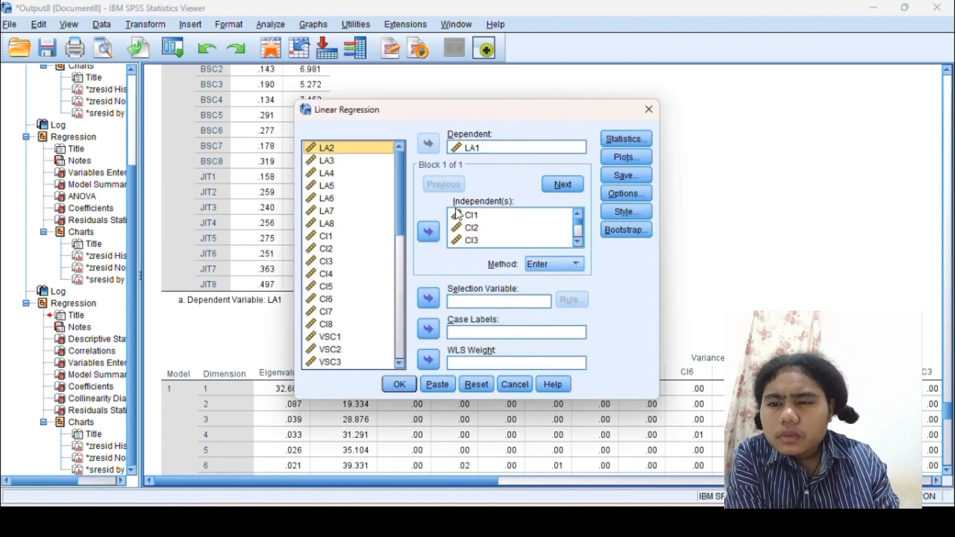
left_click(490, 233)
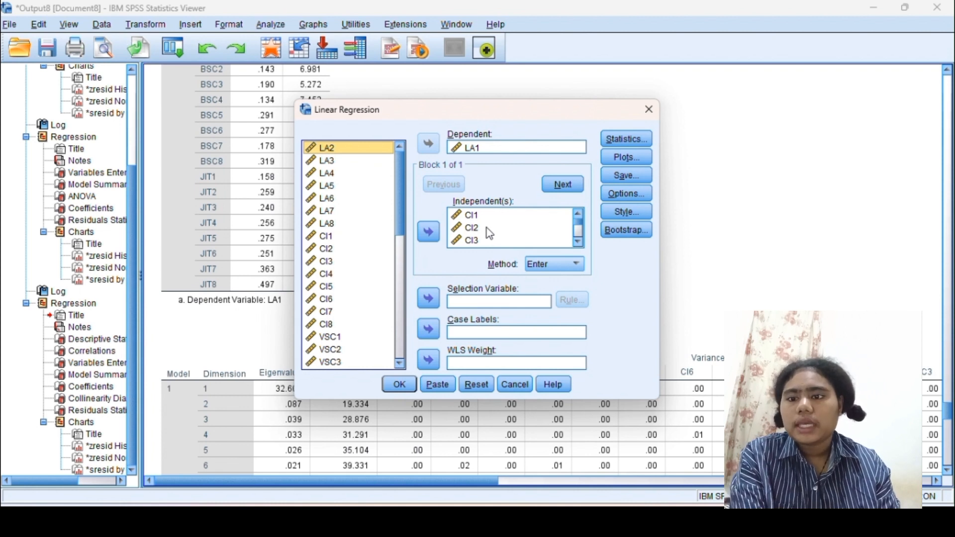
left_click(399, 390)
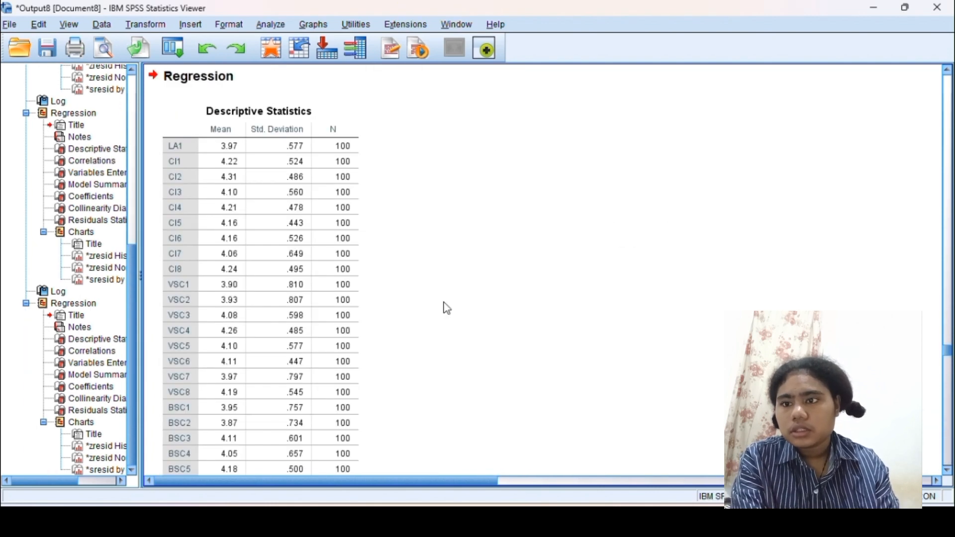
Step: Examine the ANOVA and Coefficients tables of the RES2 regression on CI1 through CI8, especially the significance values
scroll(447, 309, "down", 15)
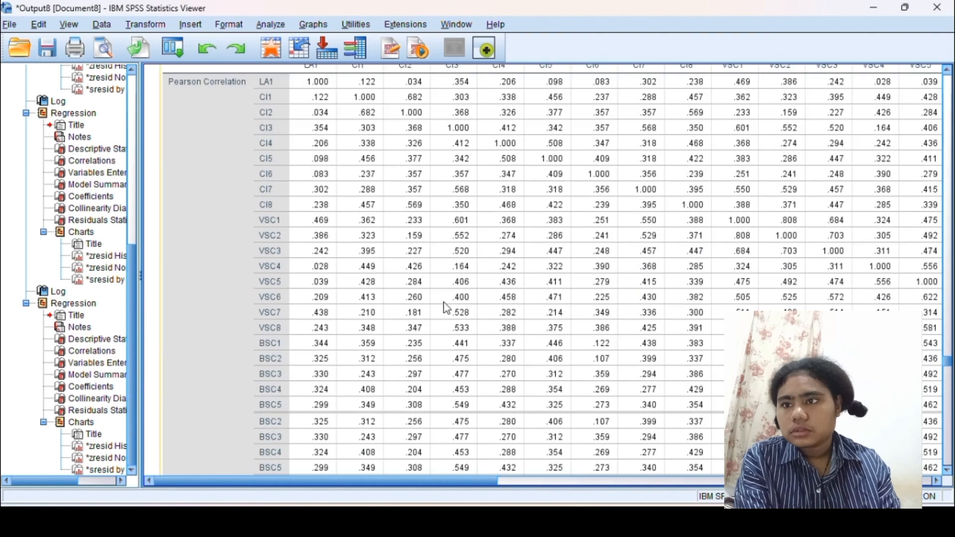
scroll(448, 308, "up", 20)
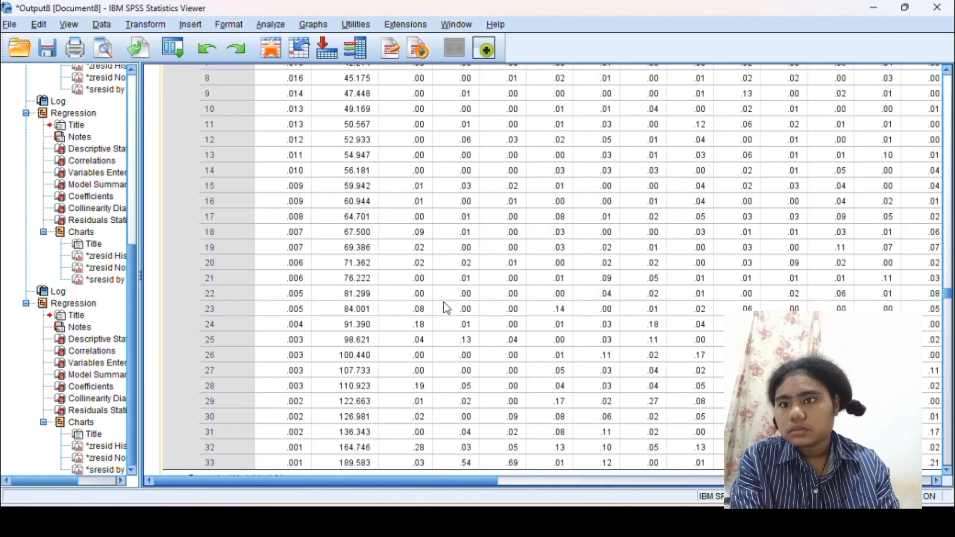
scroll(447, 308, "up", 15)
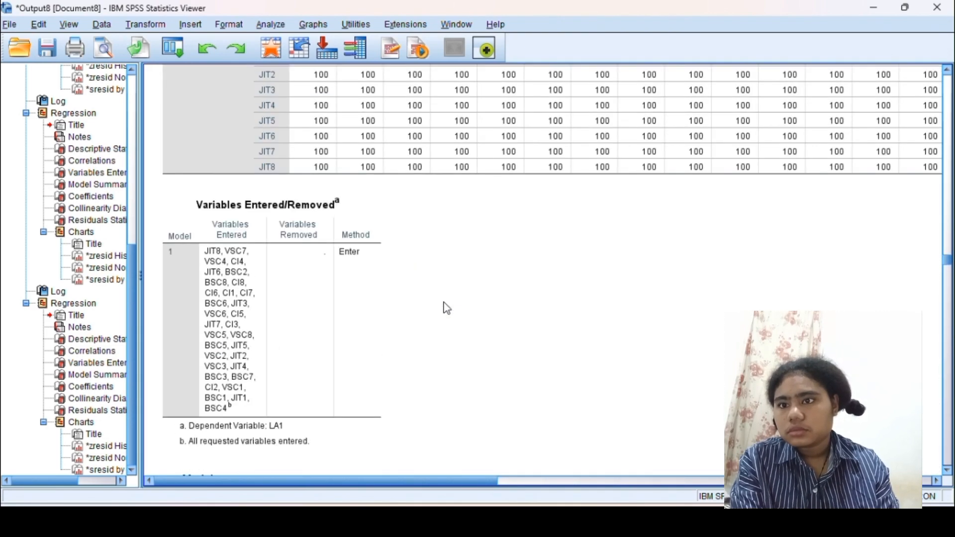
scroll(447, 308, "up", 20)
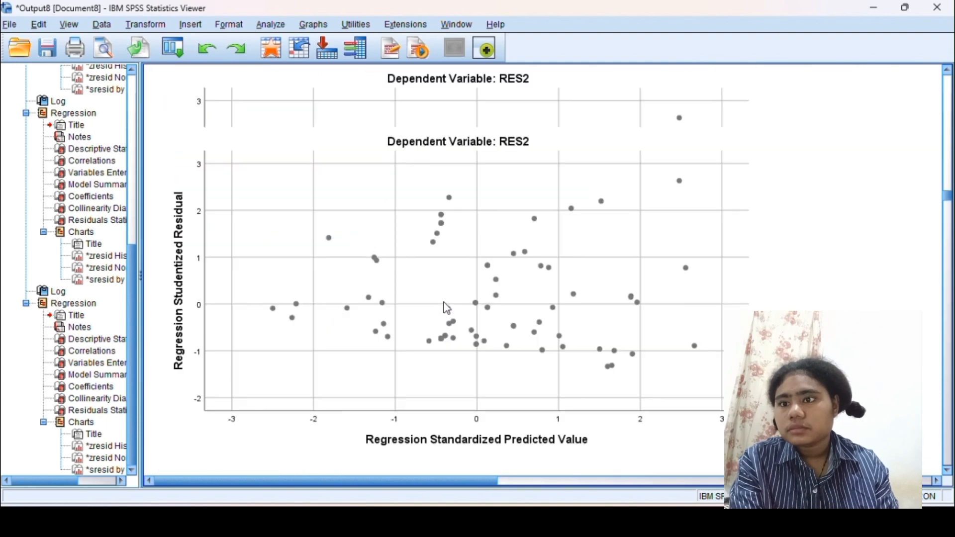
scroll(447, 309, "up", 20)
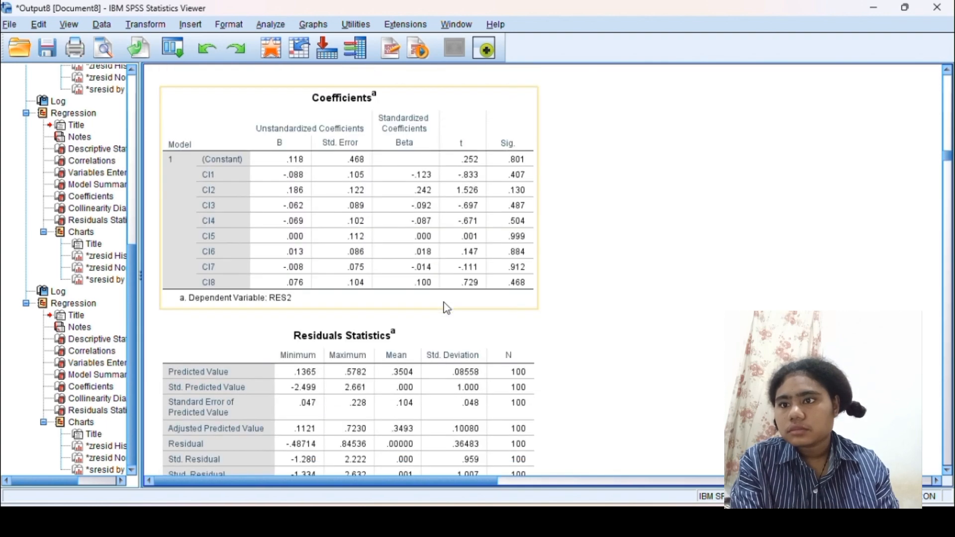
scroll(447, 309, "up", 3)
scroll(448, 308, "down", 15)
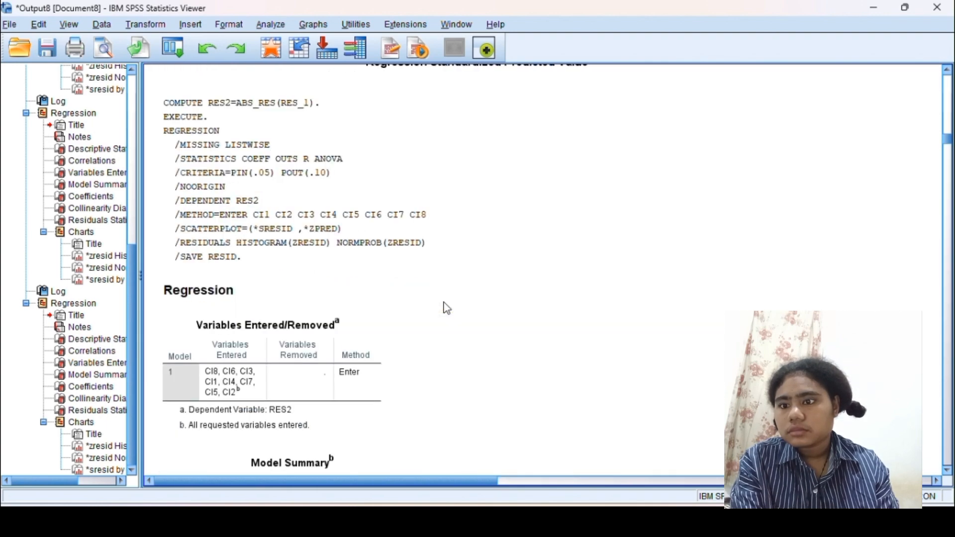
scroll(448, 309, "down", 15)
left_click(447, 309)
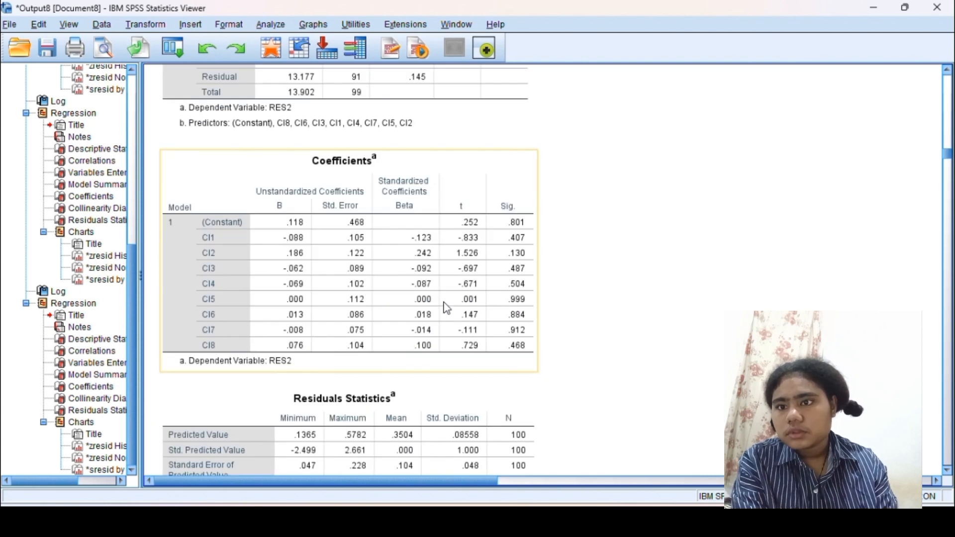
scroll(447, 308, "up", 6)
left_click(439, 253)
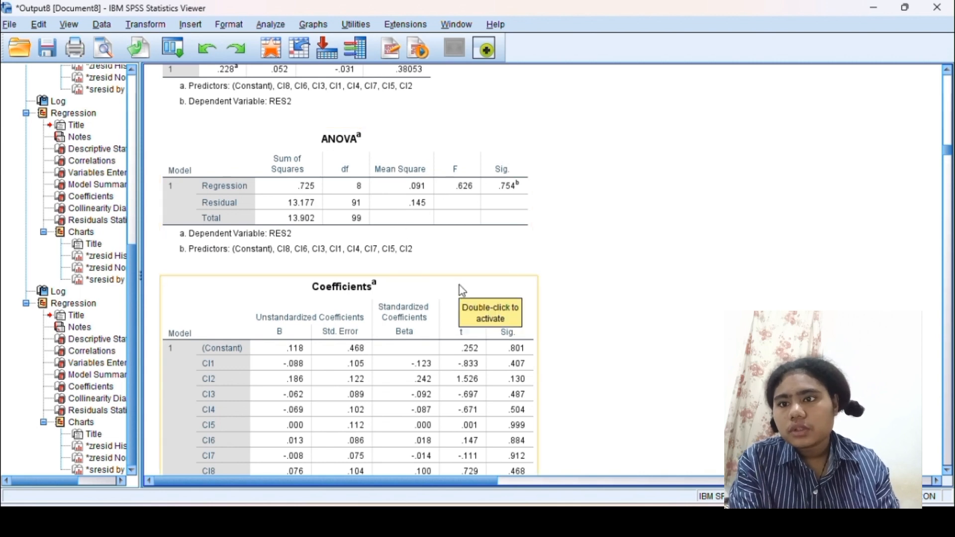
scroll(460, 286, "down", 4)
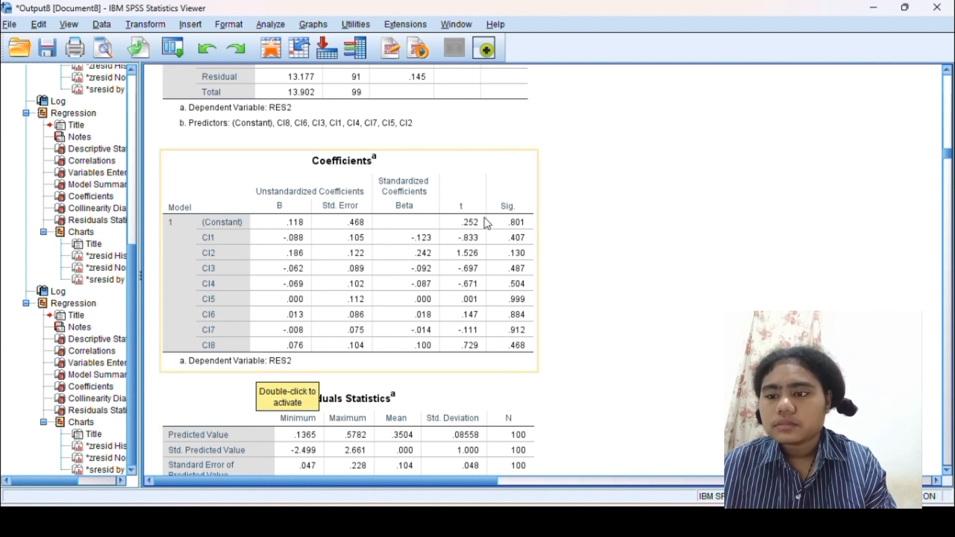
Step: Review the RES2 residuals statistics and charts, along with the earlier LA1 regression's descriptive statistics, Tolerance and VIF values, and residual output
scroll(589, 316, "down", 5)
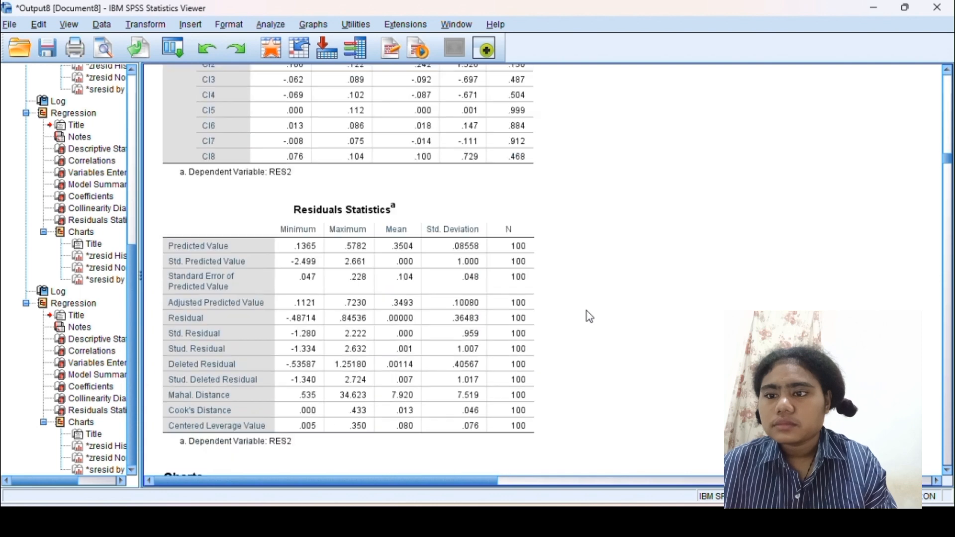
scroll(590, 316, "down", 15)
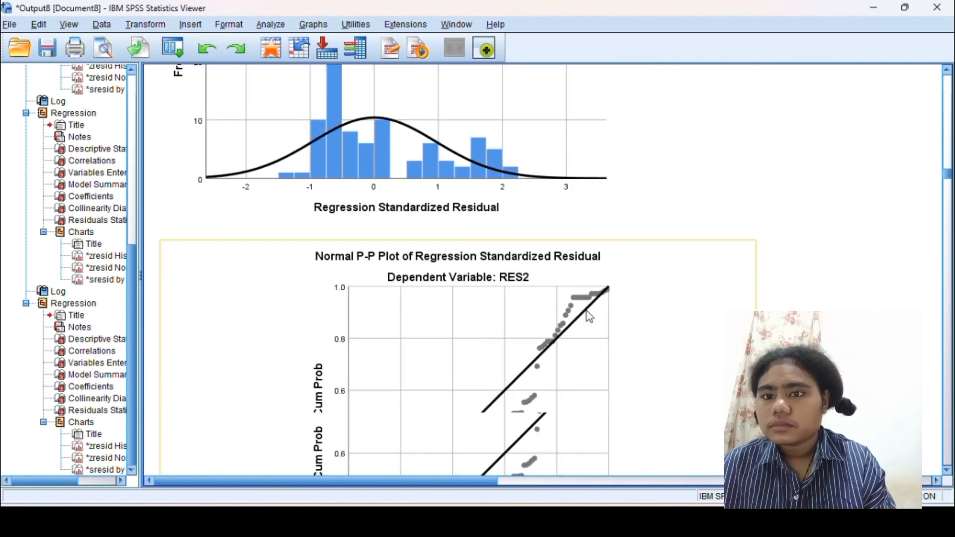
scroll(590, 317, "down", 12)
scroll(589, 316, "down", 20)
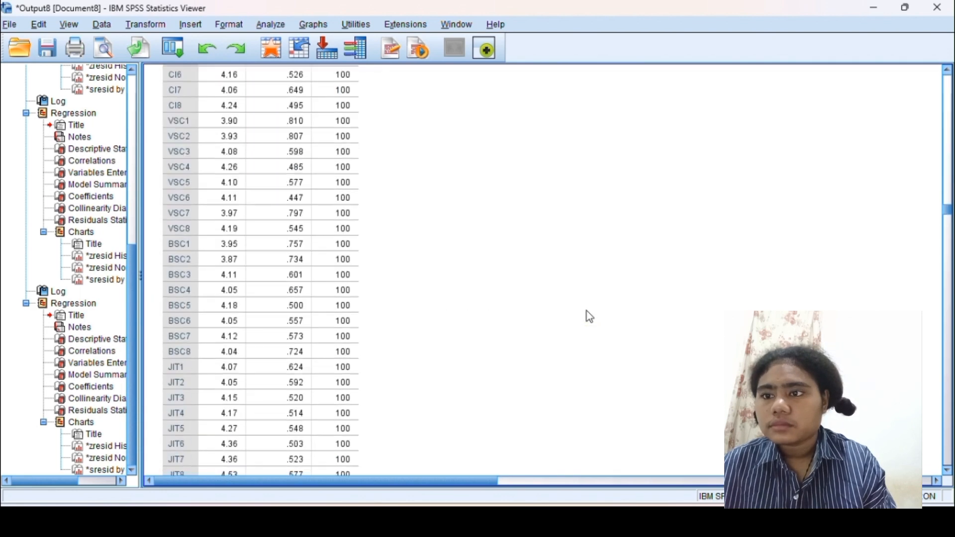
scroll(590, 316, "down", 10)
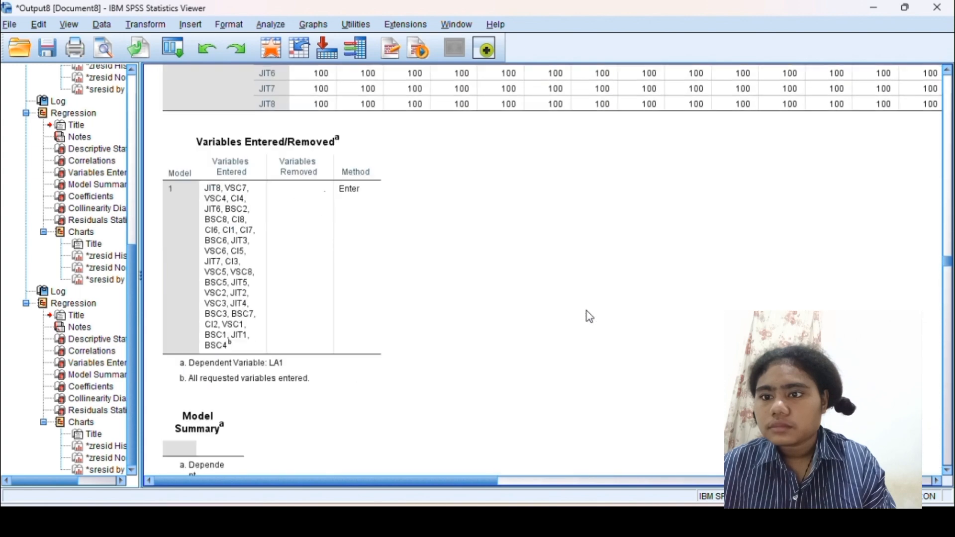
scroll(590, 317, "down", 6)
scroll(590, 317, "down", 5)
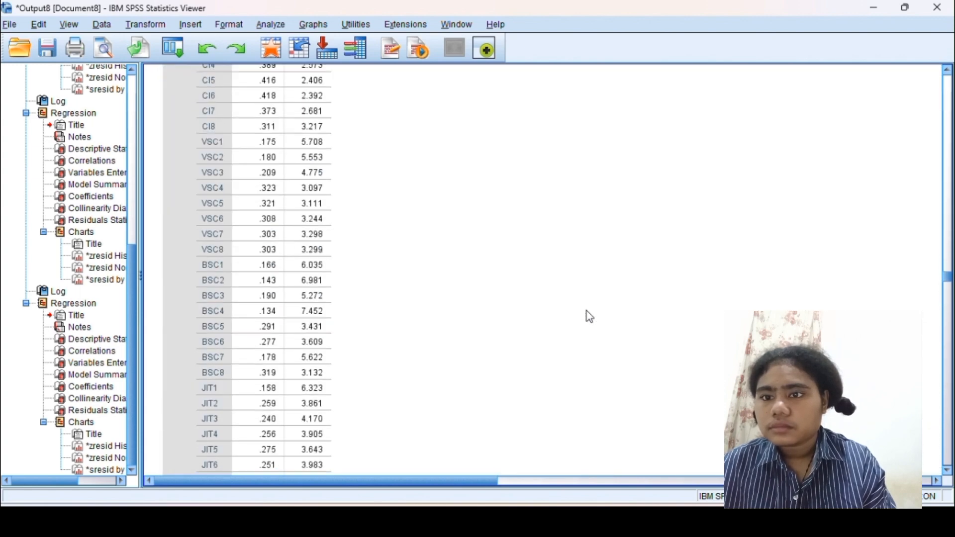
scroll(590, 317, "down", 10)
scroll(589, 316, "down", 20)
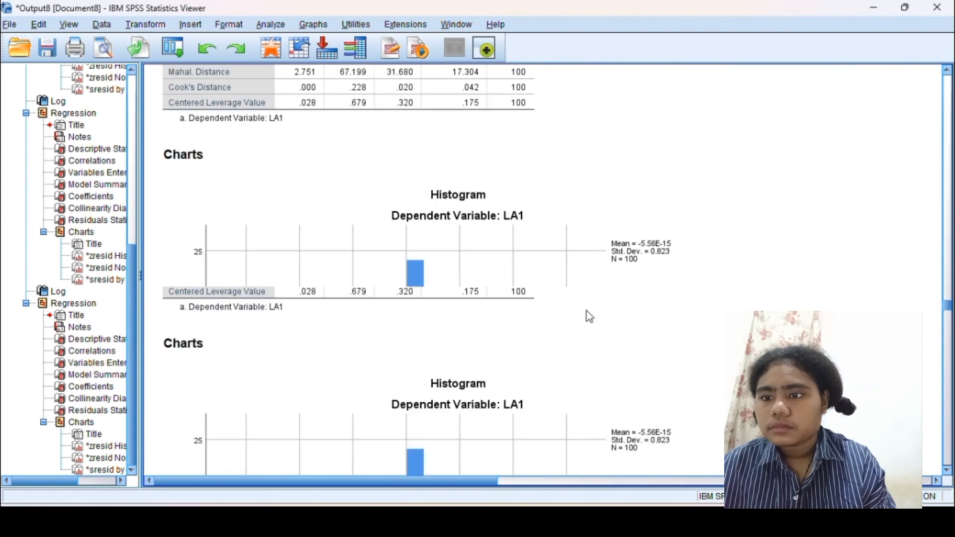
scroll(590, 316, "down", 16)
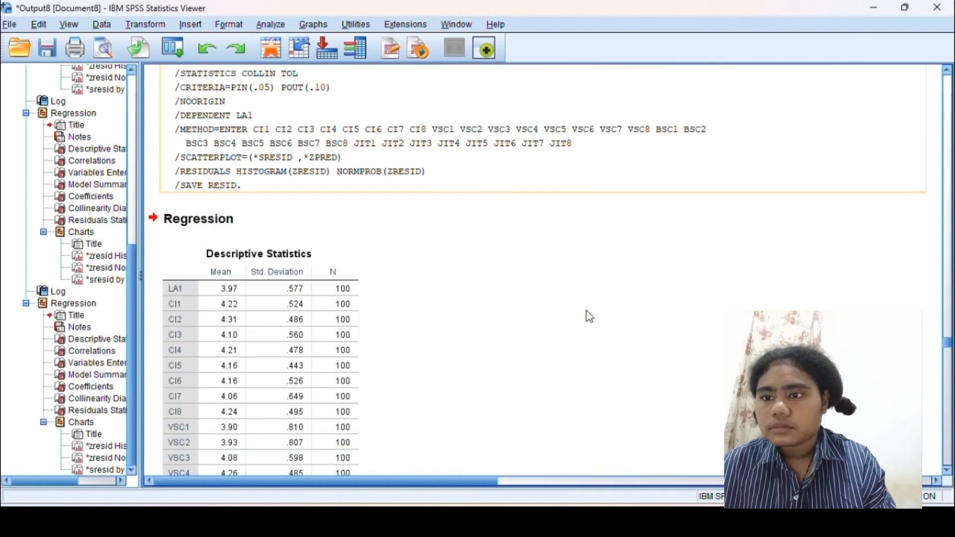
Step: Review the repeated LA1 regression's Correlations, Coefficients, Collinearity Diagnostics and Residuals Statistics tables and its residual scatterplot
scroll(589, 316, "down", 20)
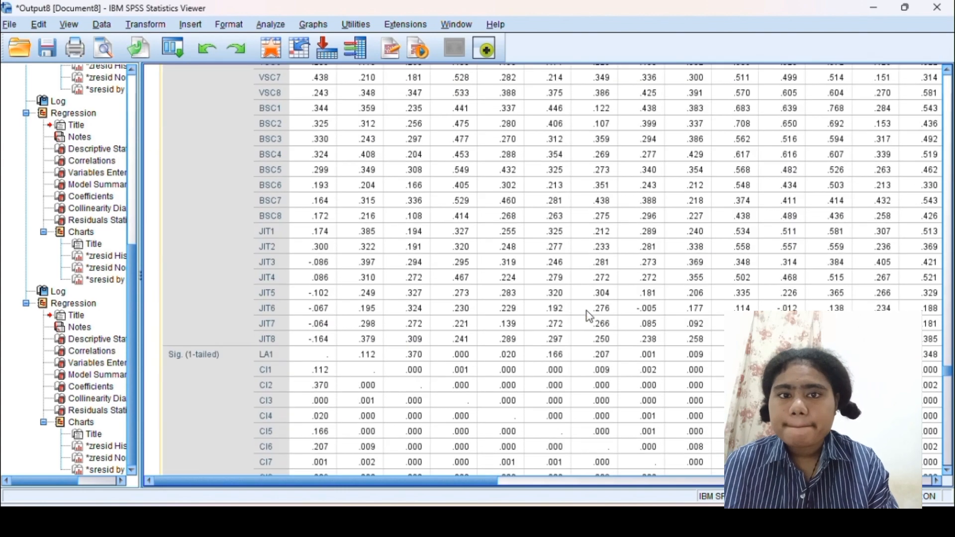
scroll(590, 317, "up", 10)
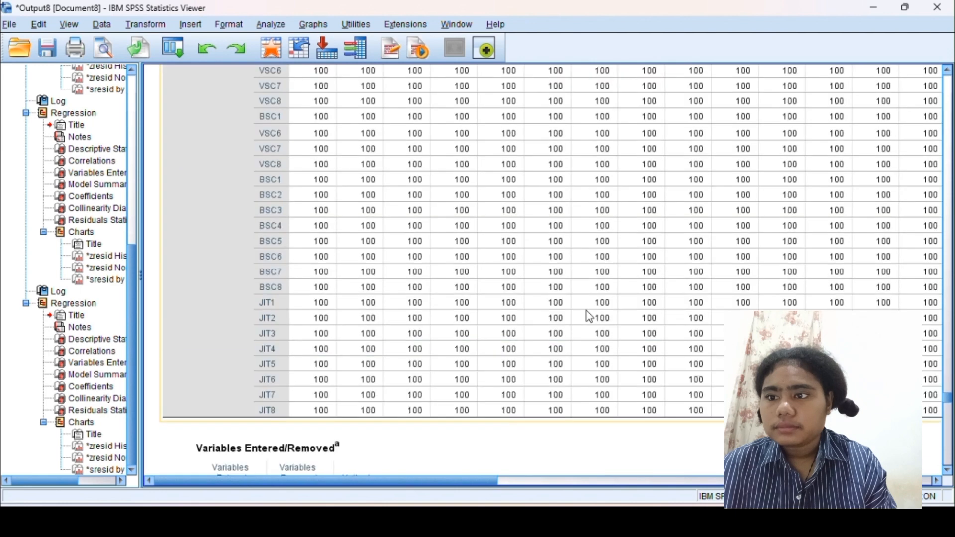
scroll(590, 316, "down", 12)
scroll(589, 316, "up", 8)
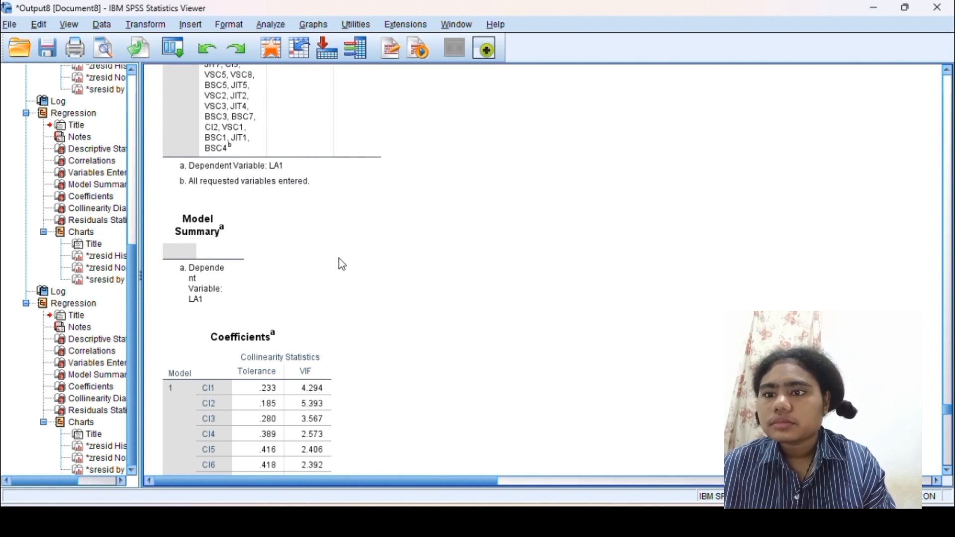
scroll(339, 259, "down", 15)
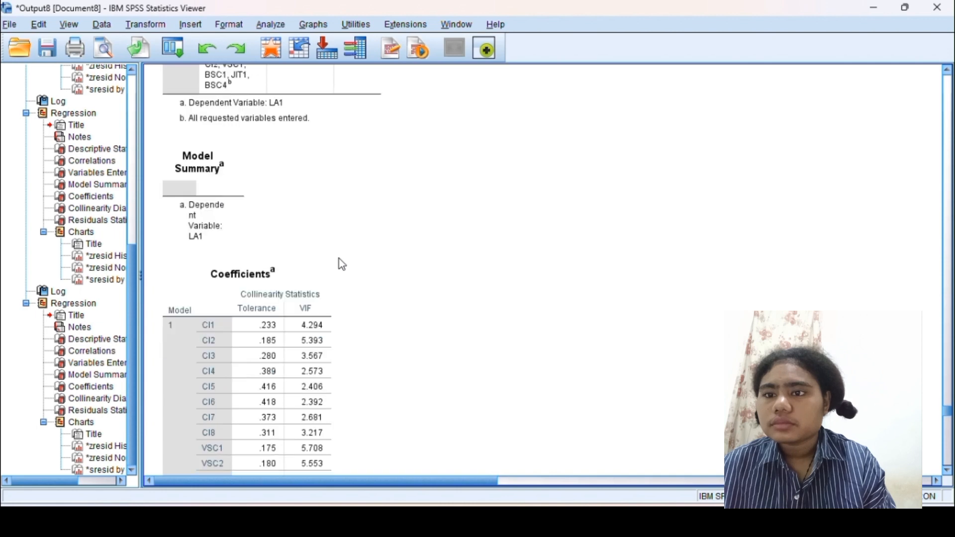
scroll(340, 259, "down", 10)
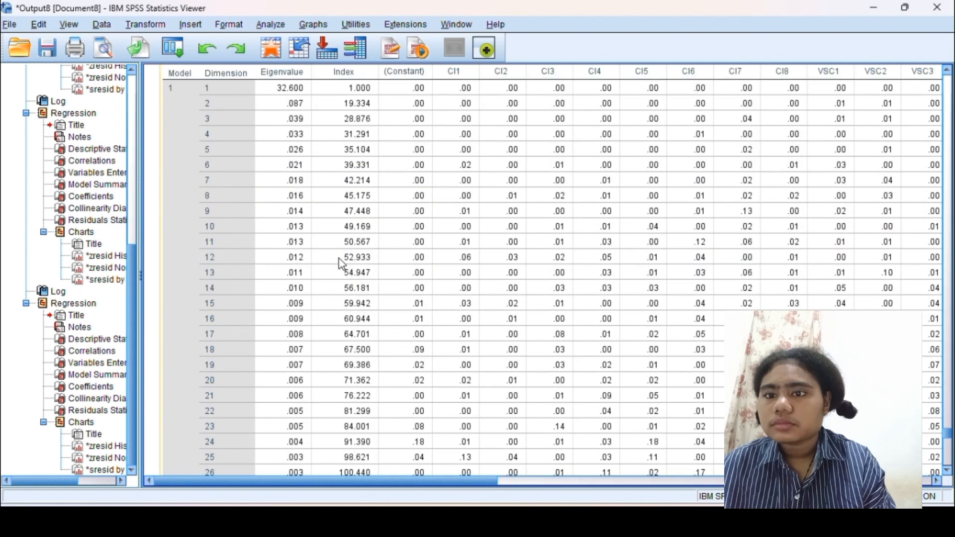
scroll(340, 260, "down", 20)
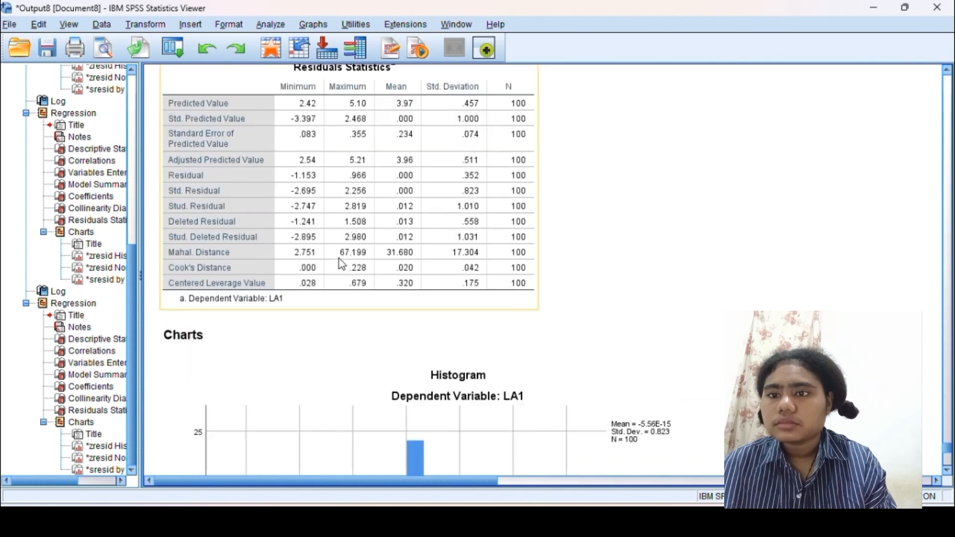
scroll(342, 264, "down", 20)
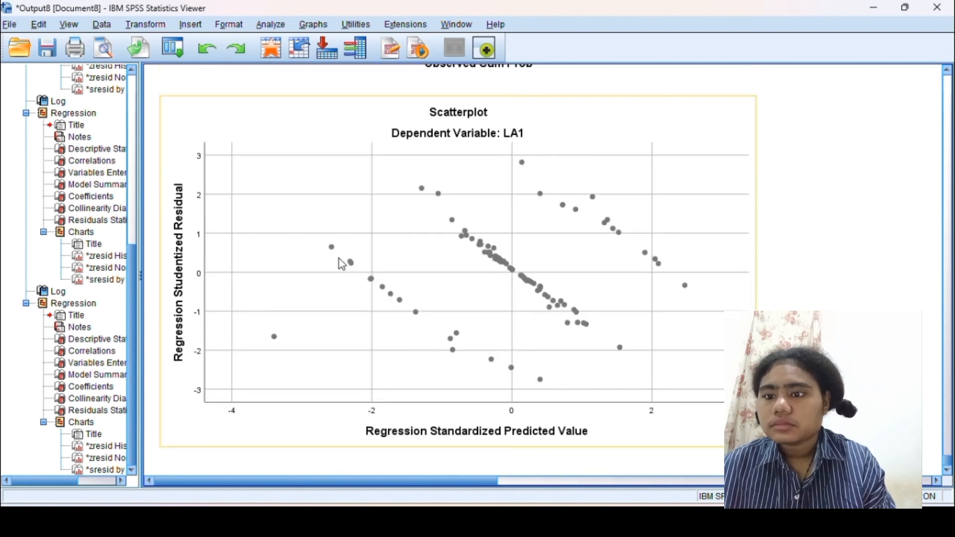
scroll(340, 259, "up", 20)
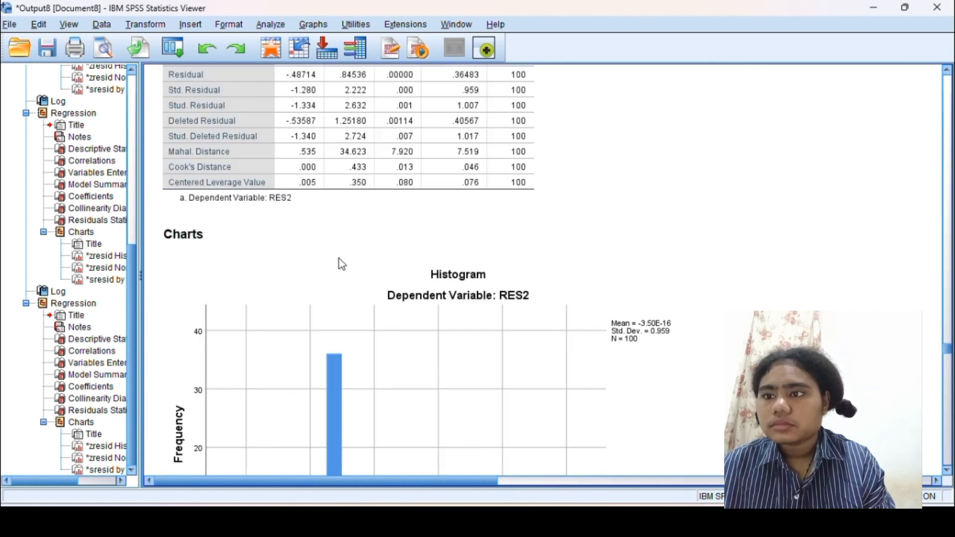